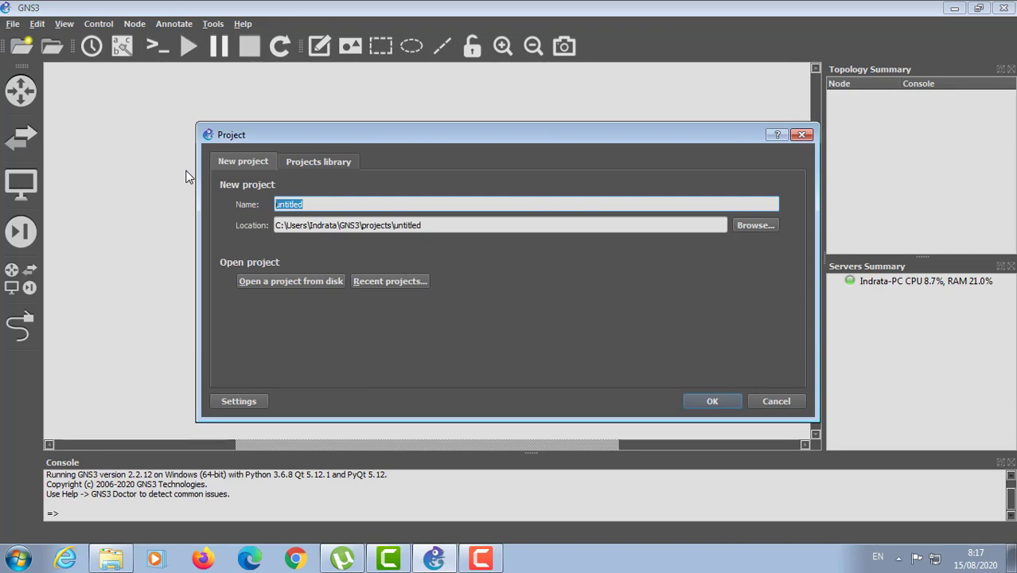
Step: Create the project 'LAN Card' and place a Cloud node, Cloud1, on the canvas
{"action": "type", "text": "LAN"}
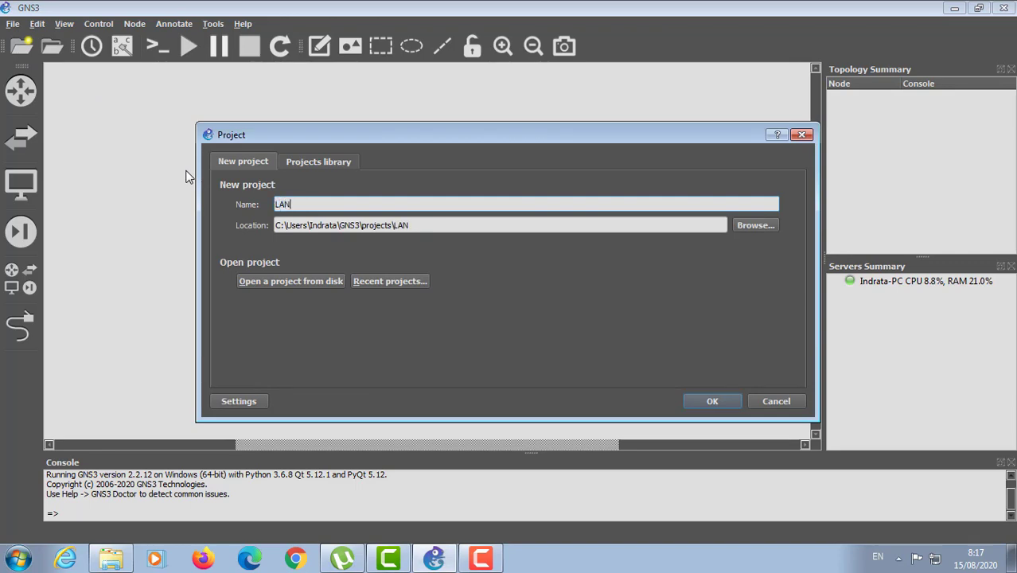
{"action": "type", "text": " Card"}
{"action": "left_click", "coordinate": [717, 400]}
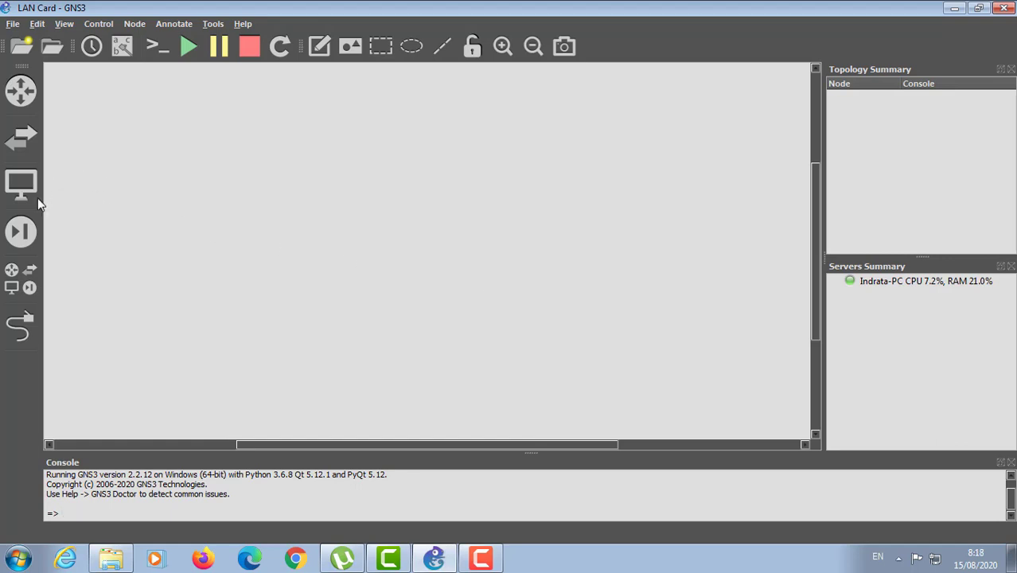
{"action": "left_click", "coordinate": [28, 279]}
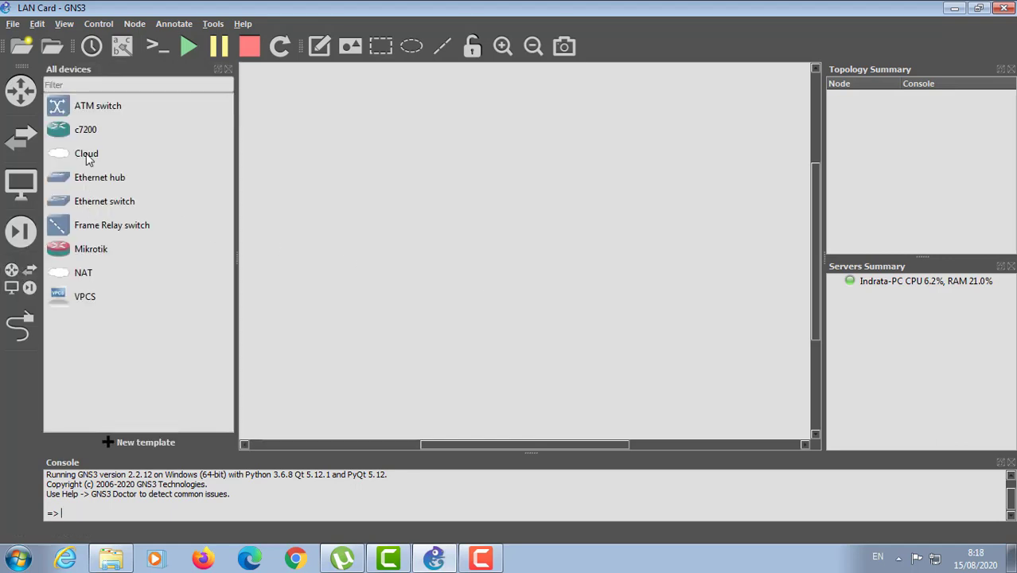
{"action": "left_click_drag", "start_coordinate": [86, 159], "coordinate": [532, 183]}
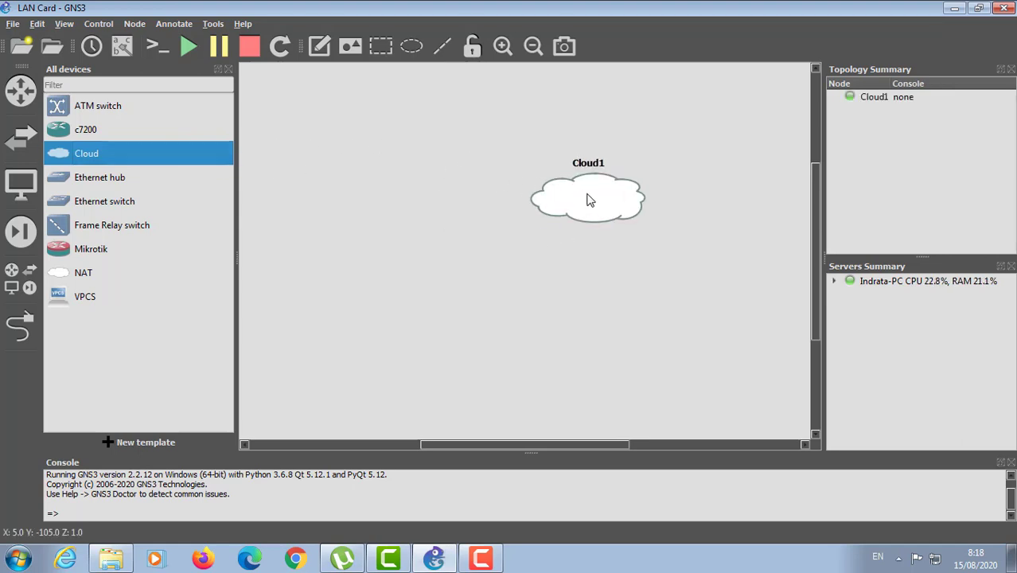
{"action": "left_click_drag", "start_coordinate": [589, 203], "coordinate": [551, 183]}
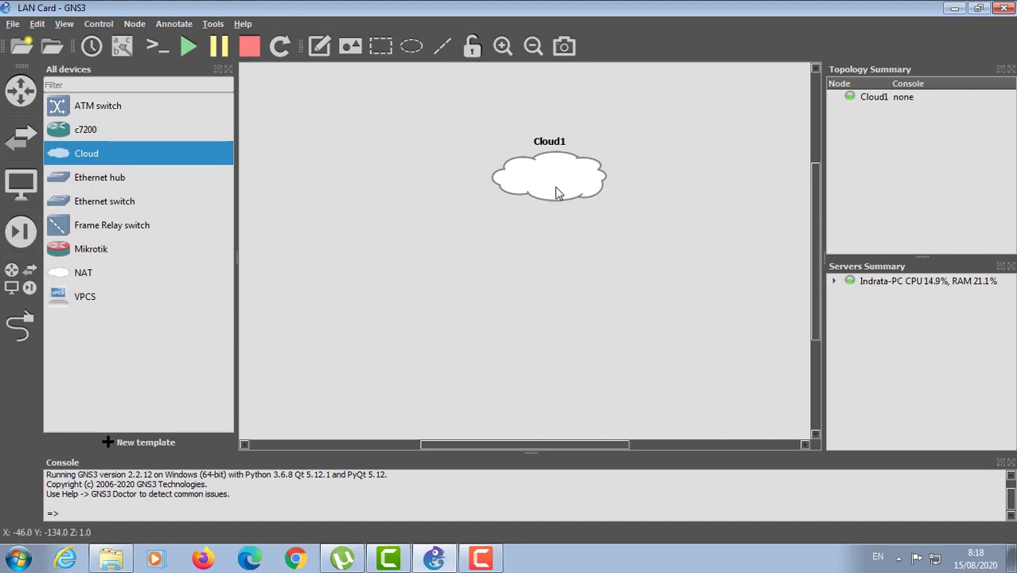
Step: Add VPCS host PC1 below Cloud1 and hide the device list
{"action": "mouse_move", "coordinate": [554, 192]}
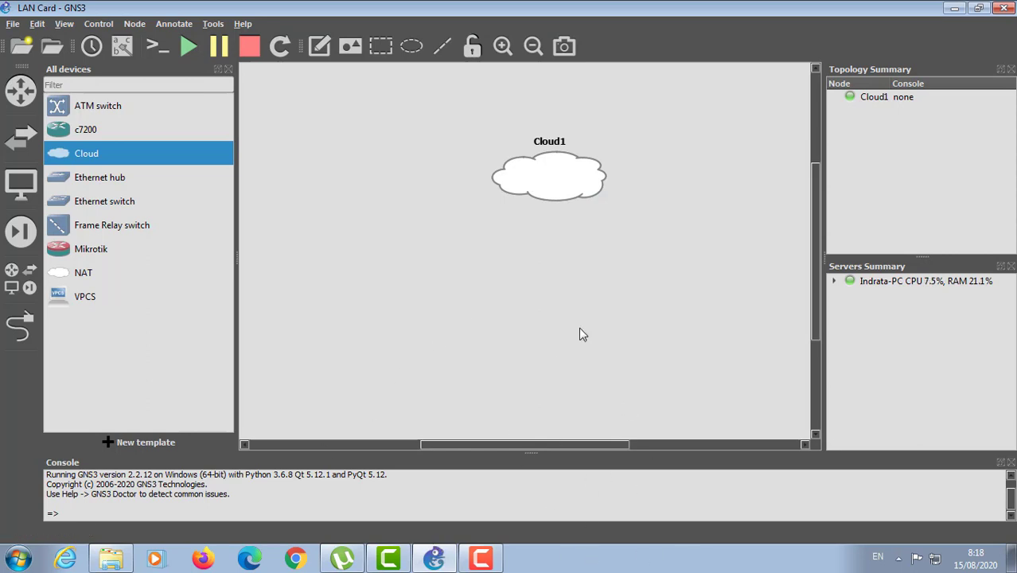
{"action": "left_click", "coordinate": [67, 306]}
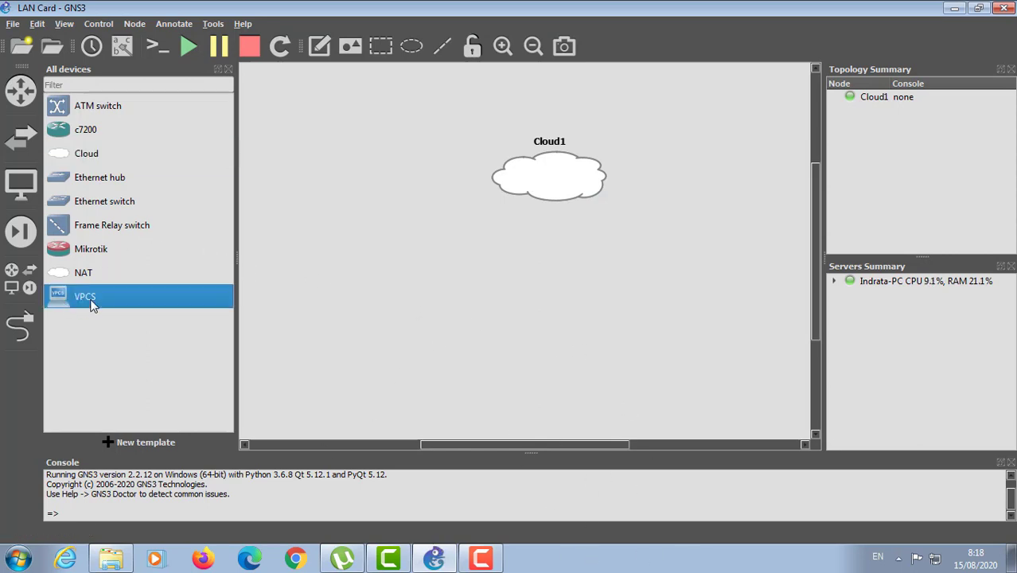
{"action": "left_click_drag", "start_coordinate": [557, 293], "coordinate": [562, 312]}
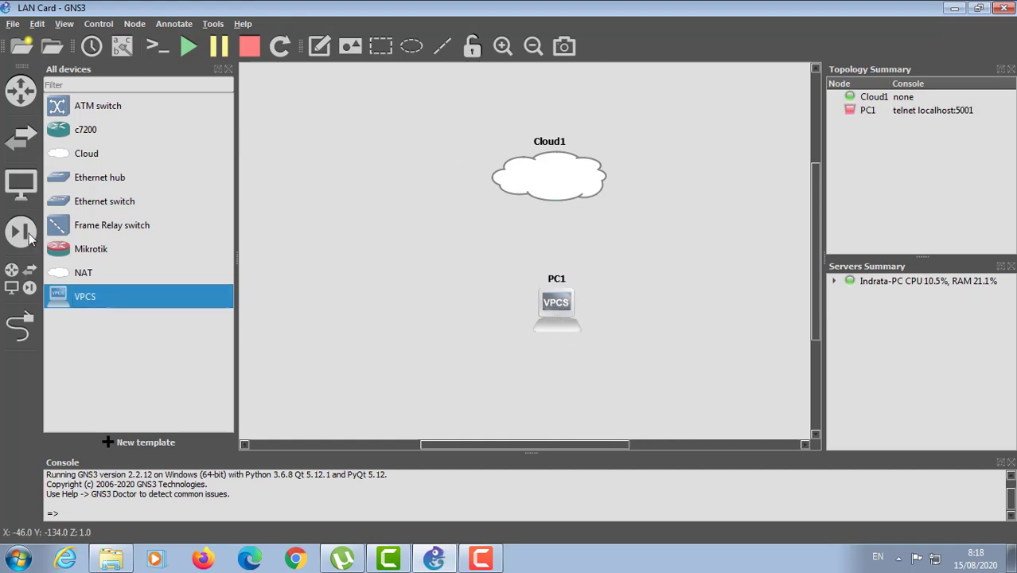
{"action": "left_click", "coordinate": [28, 287]}
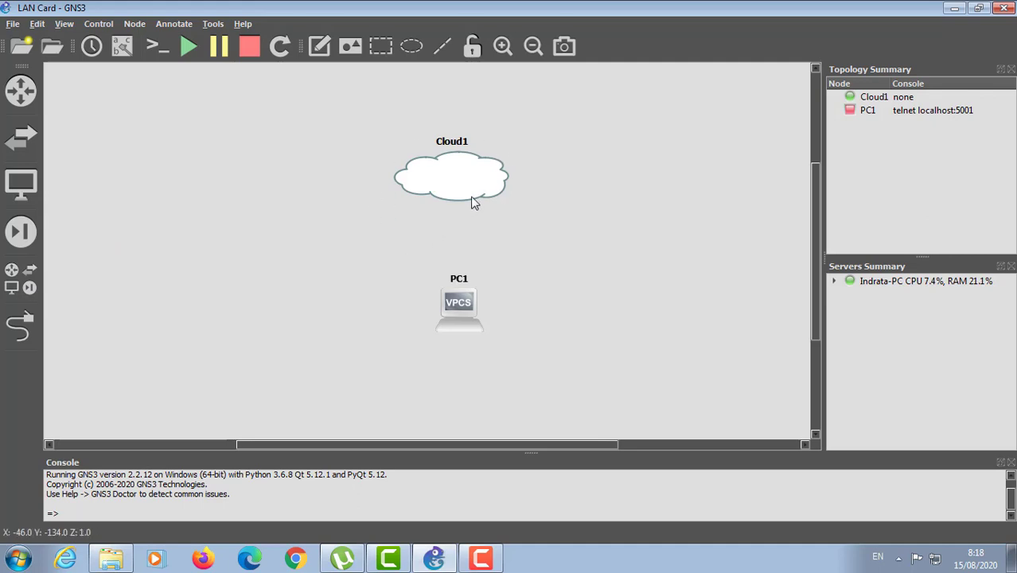
{"action": "left_click_drag", "start_coordinate": [479, 195], "coordinate": [486, 193]}
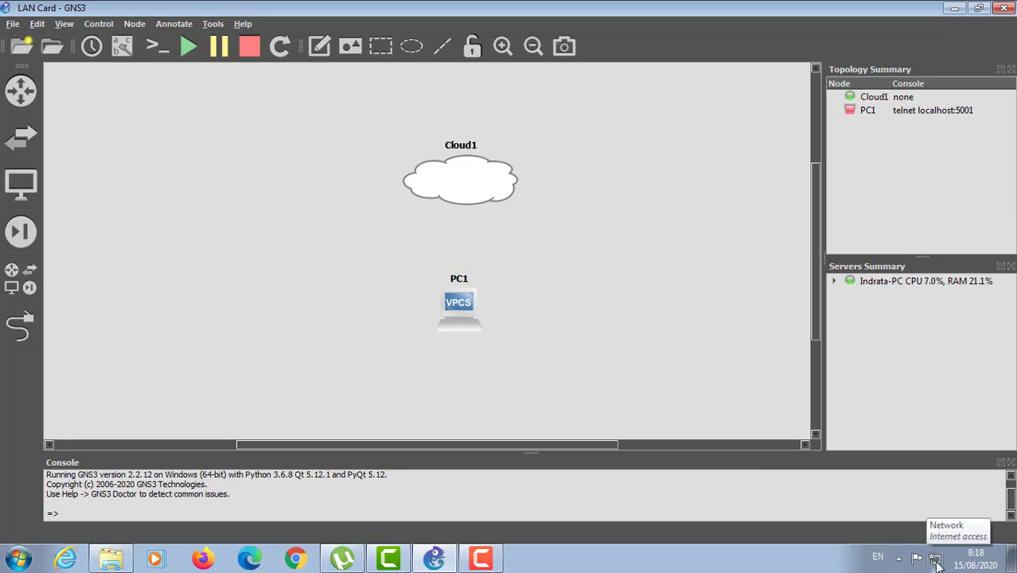
Step: Check Local Area Connection 2's IPv4 address and gateway details, then close the network windows
{"action": "right_click", "coordinate": [936, 562]}
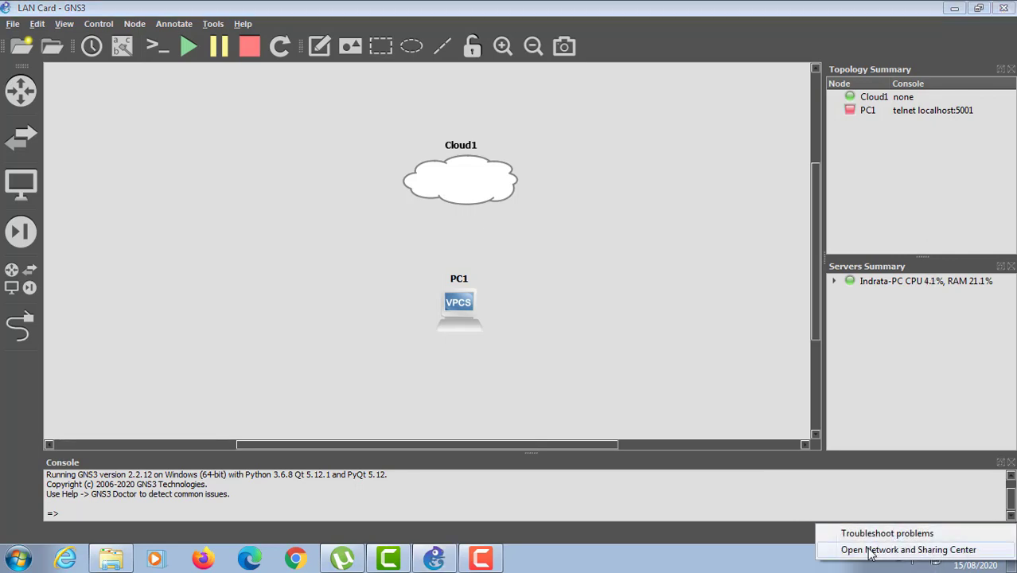
{"action": "left_click", "coordinate": [928, 557]}
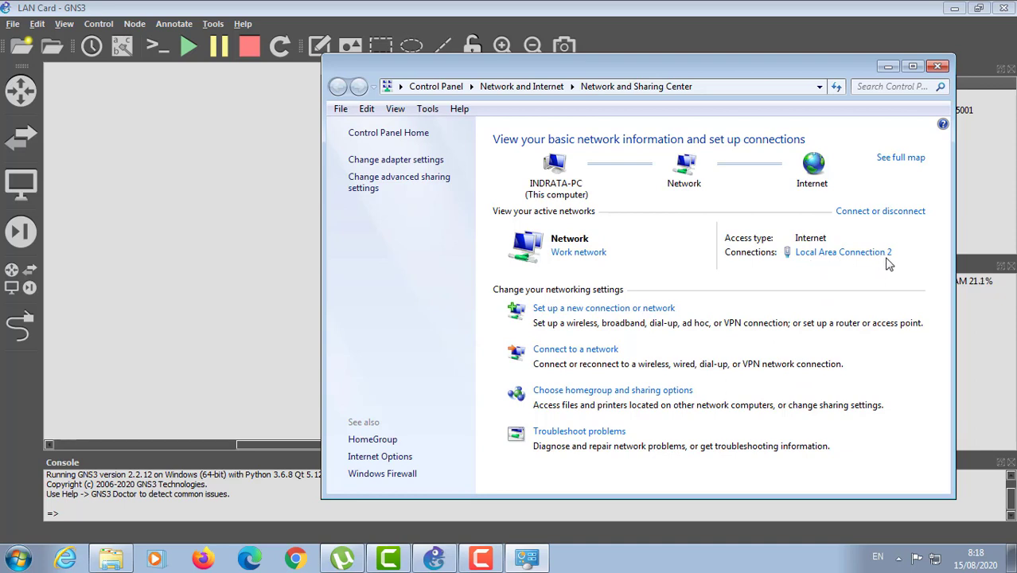
{"action": "left_click", "coordinate": [856, 254]}
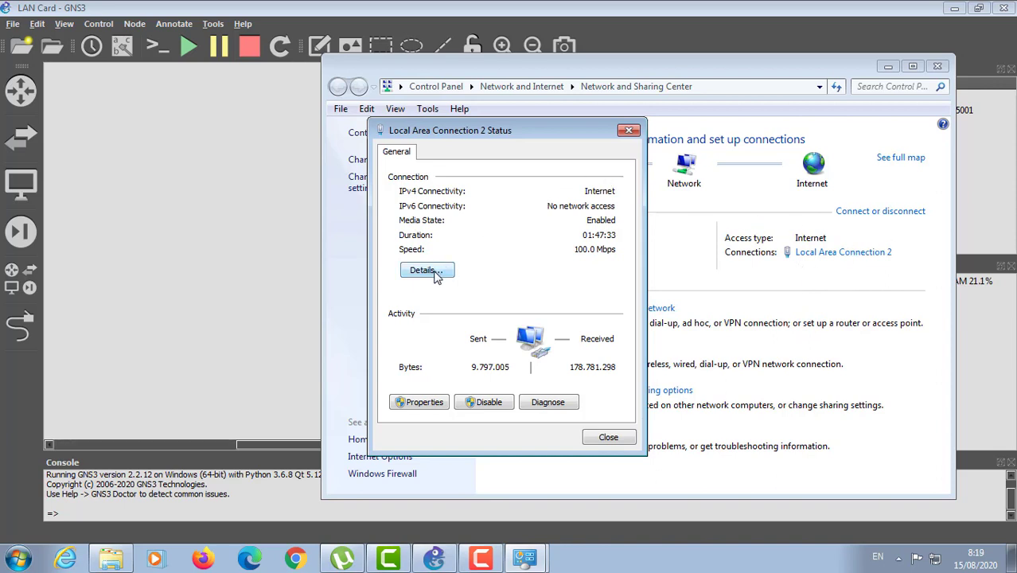
{"action": "left_click", "coordinate": [435, 273]}
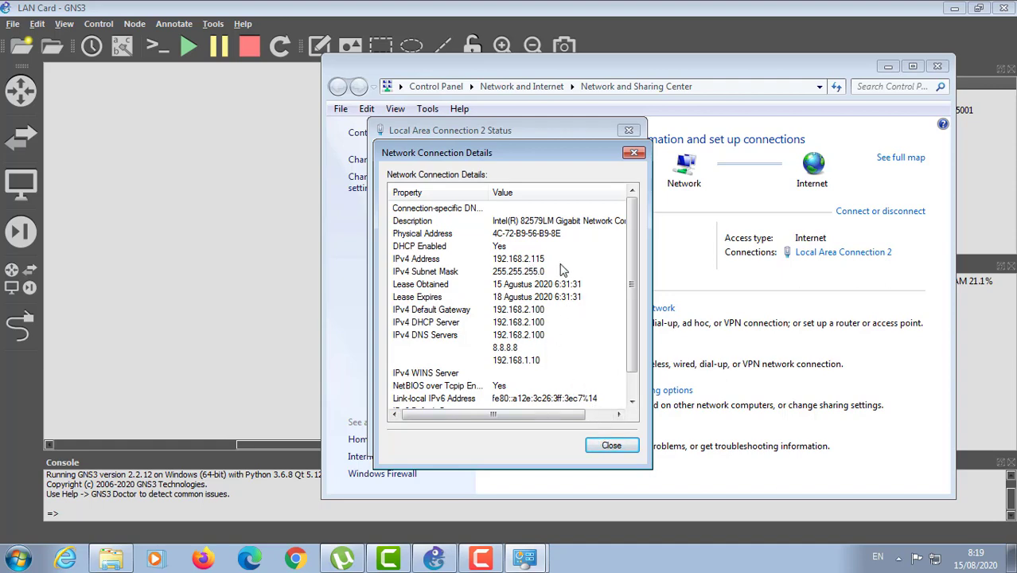
{"action": "left_click", "coordinate": [611, 447]}
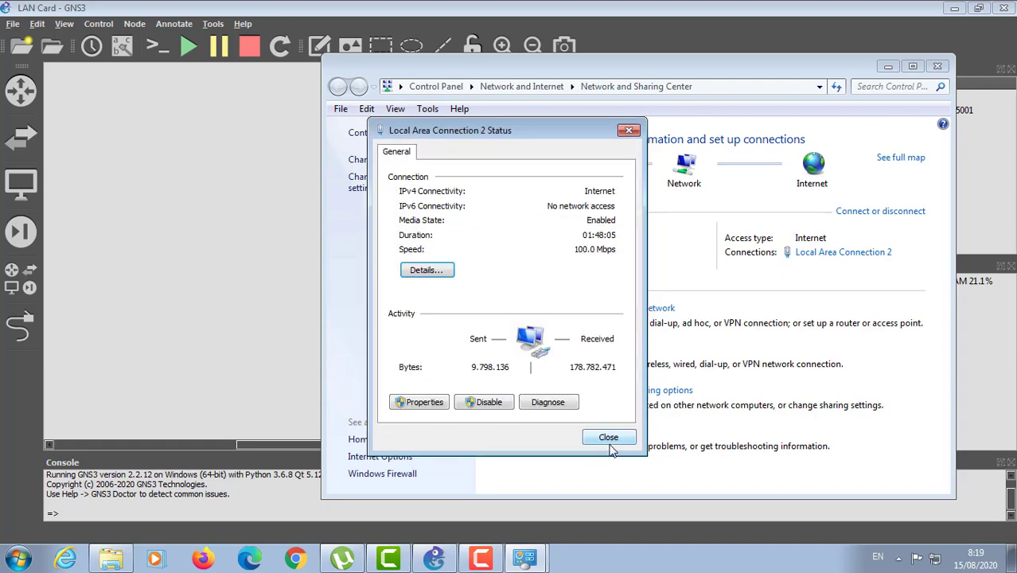
{"action": "left_click", "coordinate": [610, 440]}
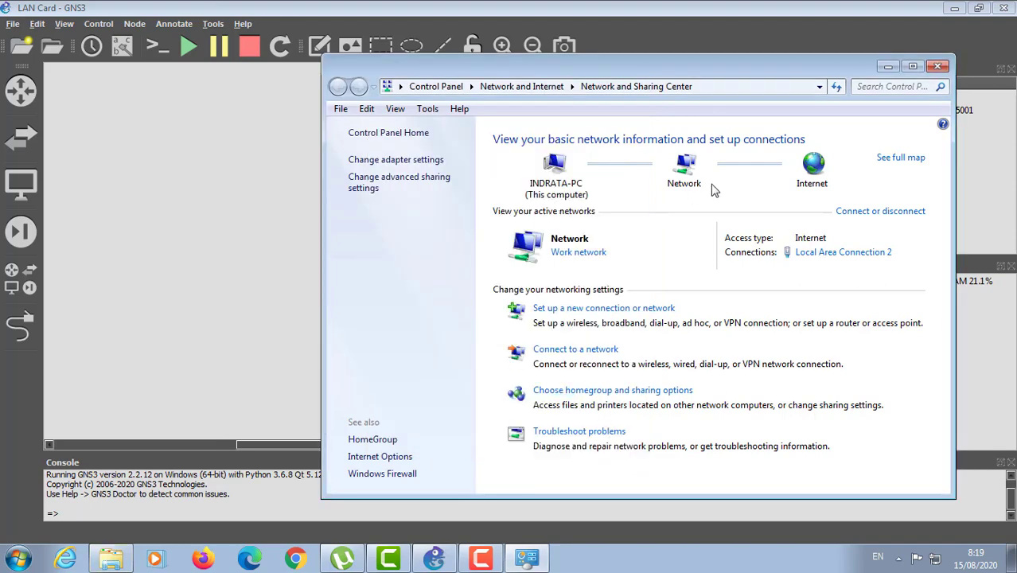
{"action": "left_click", "coordinate": [888, 66]}
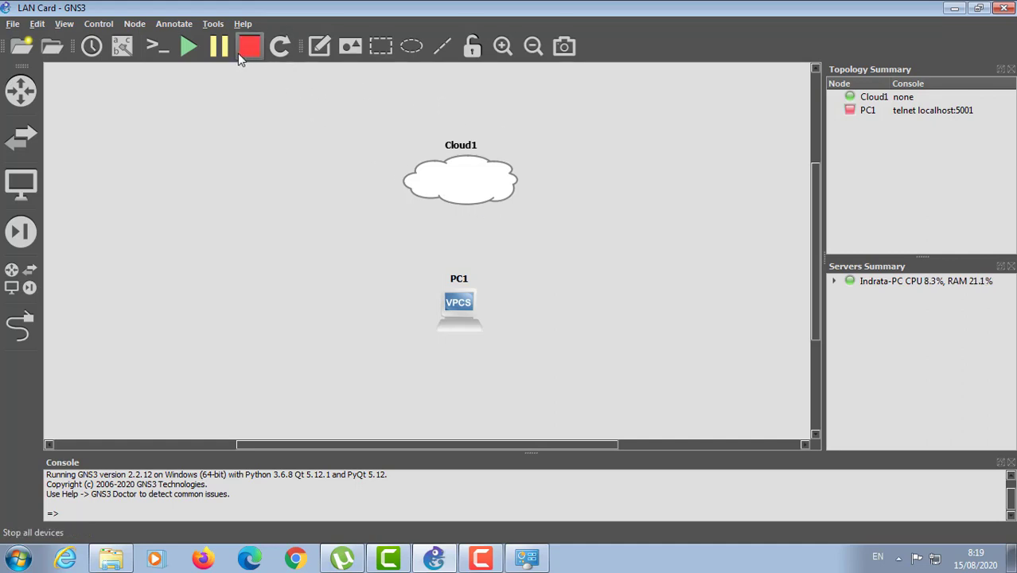
Step: Add a note near Cloud1: 'PC Host :', 'IP : 192.168.2.115/24', 'GW : 192.168.2.100'
{"action": "left_click", "coordinate": [319, 45]}
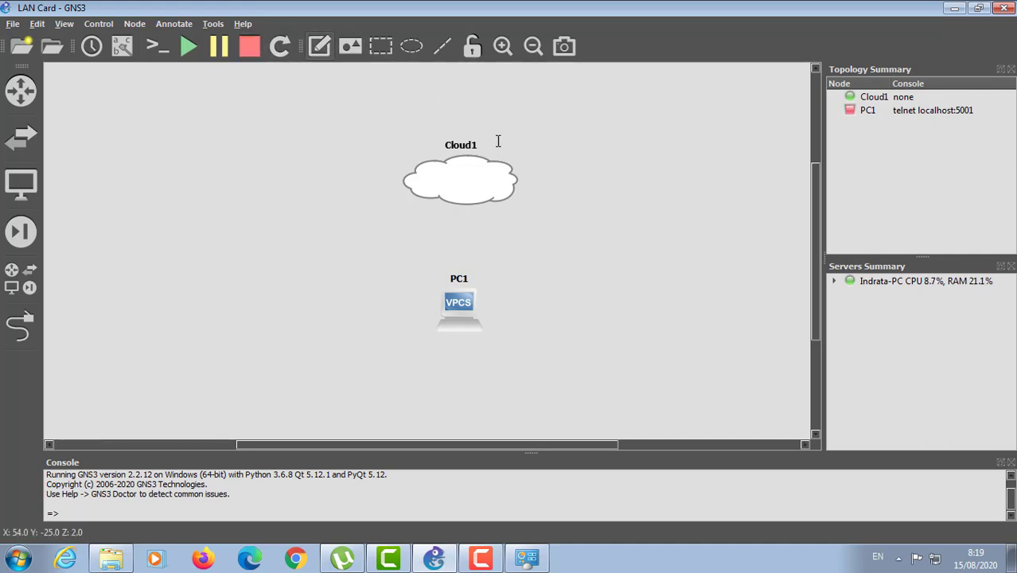
{"action": "left_click", "coordinate": [507, 126]}
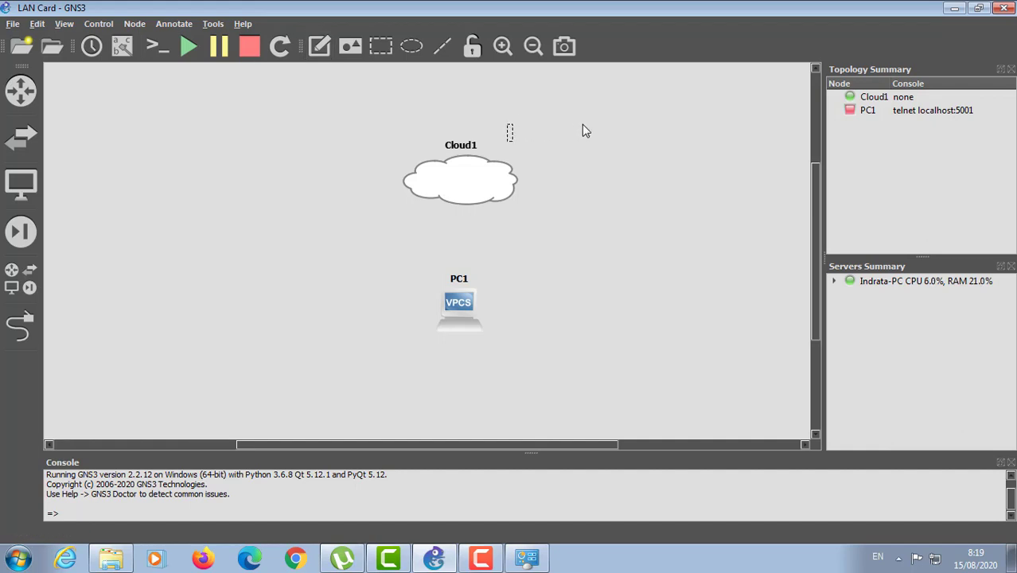
{"action": "type", "text": "PC Host :"}
{"action": "key", "text": "Return"}
{"action": "type", "text": "I"}
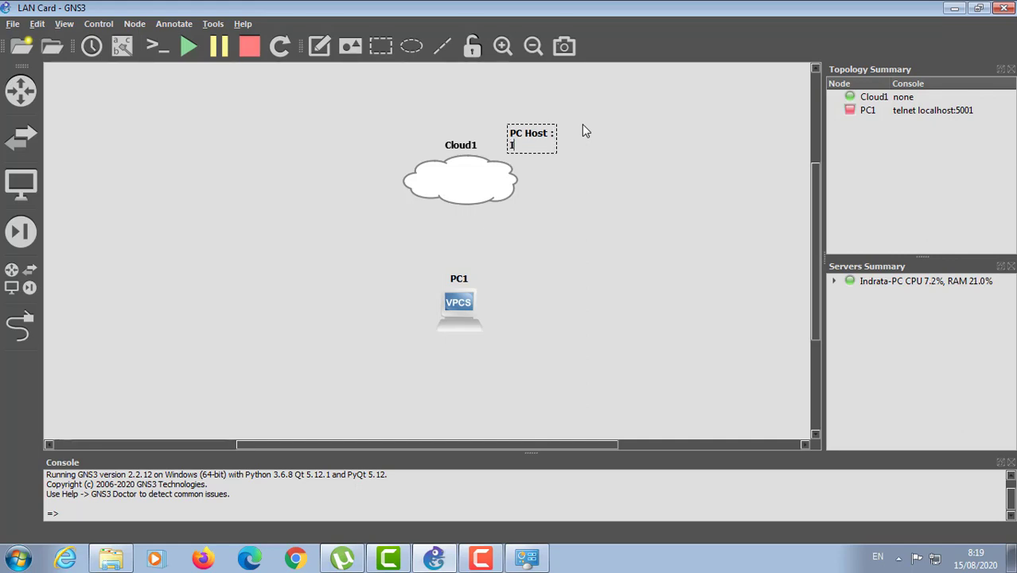
{"action": "type", "text": "P : 192.168."}
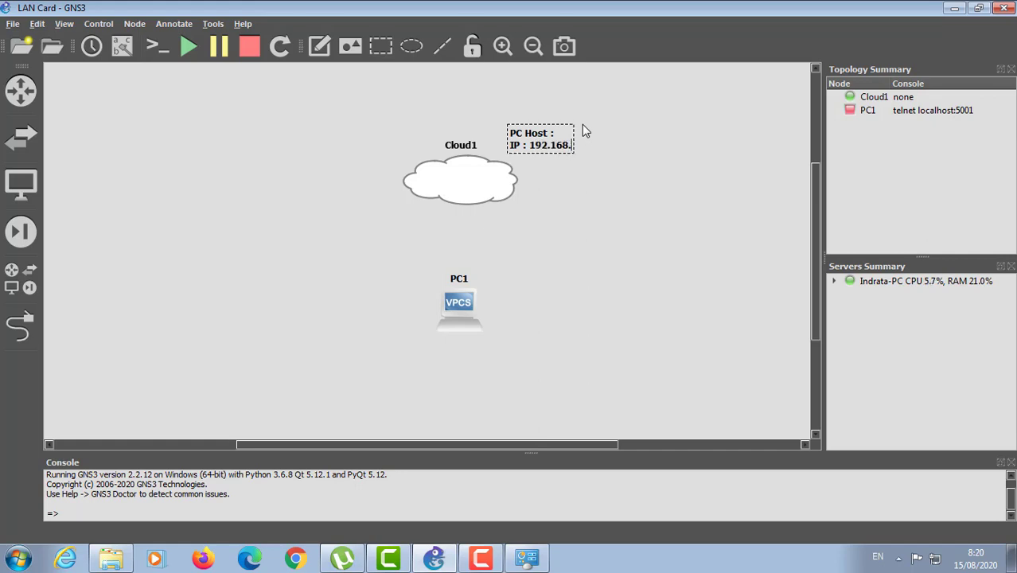
{"action": "type", "text": "2.115/24"}
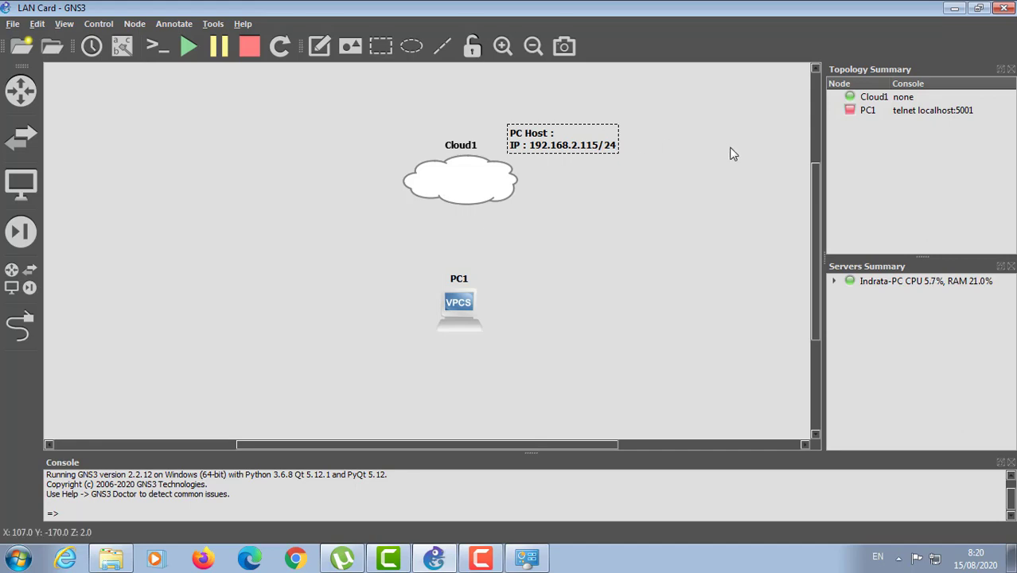
{"action": "key", "text": "Return"}
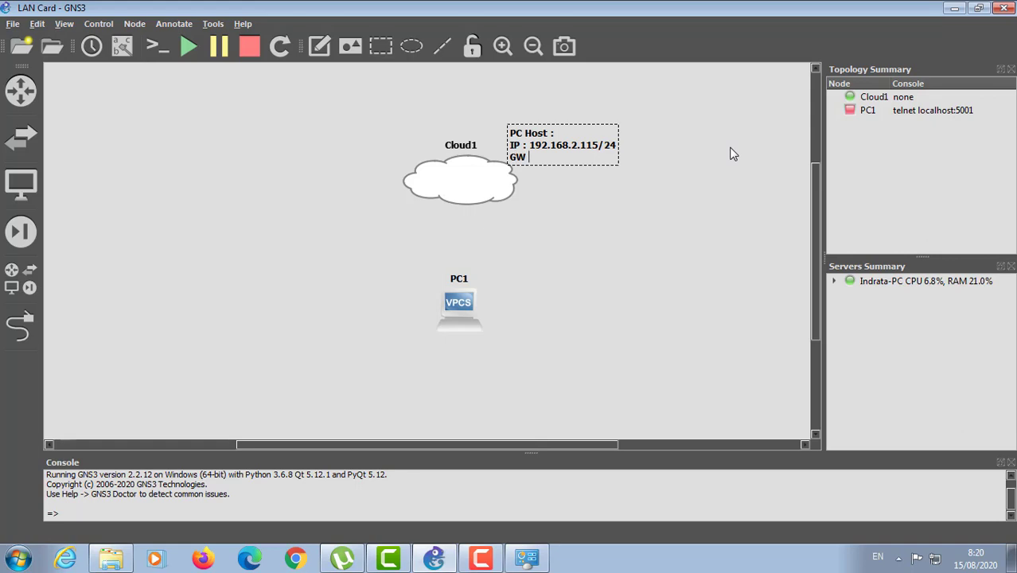
{"action": "type", "text": "GW : 192.168.2.100"}
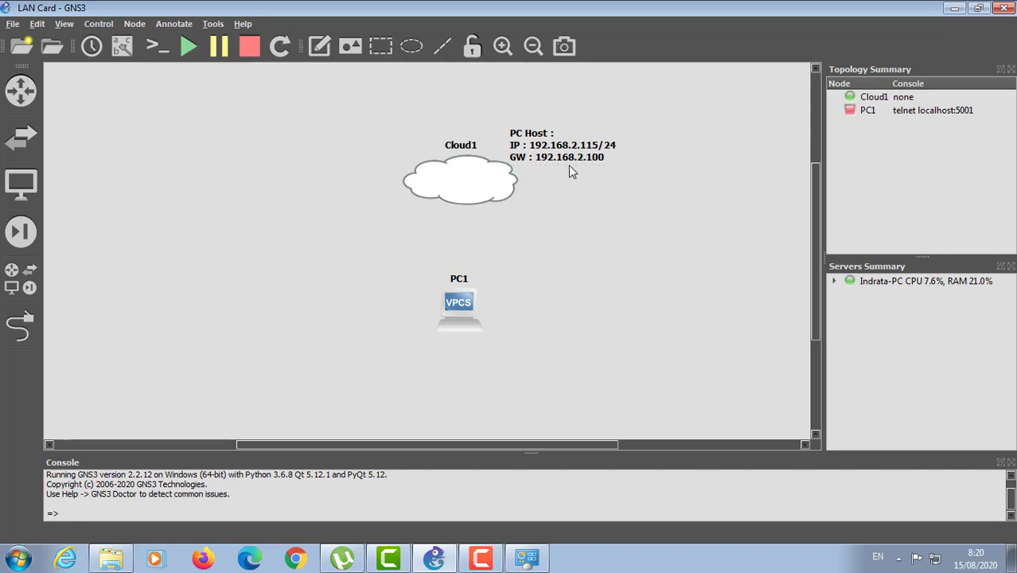
{"action": "left_click_drag", "start_coordinate": [564, 146], "coordinate": [568, 124]}
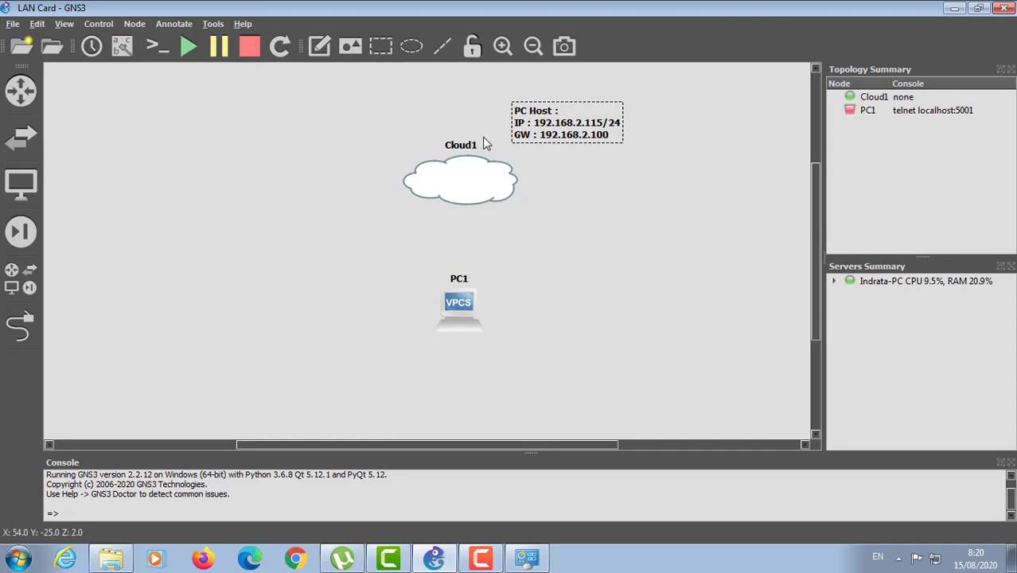
Step: Add Local Area Connection 2 to Cloud1's Ethernet interfaces and apply the configuration
{"action": "right_click", "coordinate": [476, 197]}
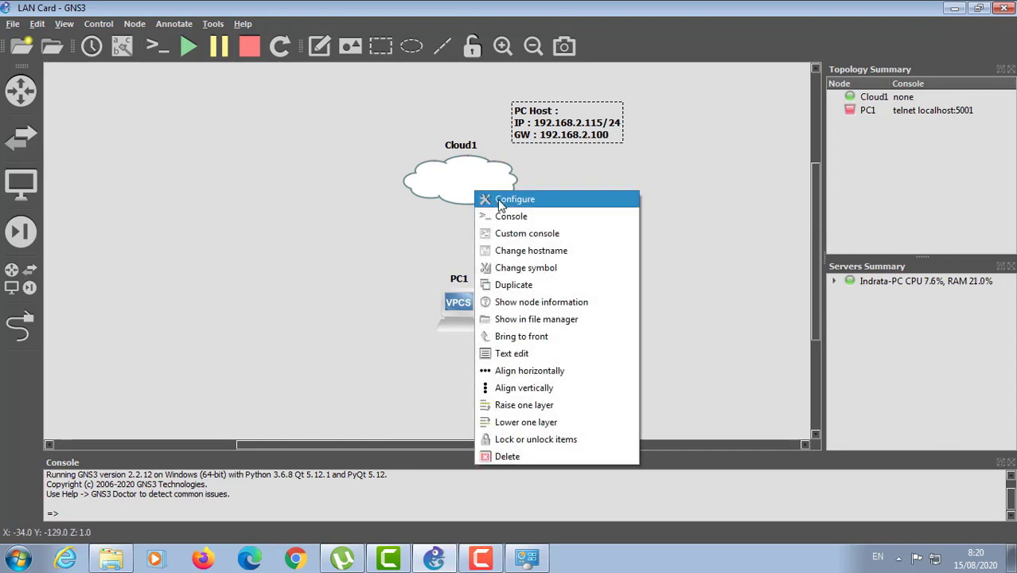
{"action": "left_click", "coordinate": [497, 199]}
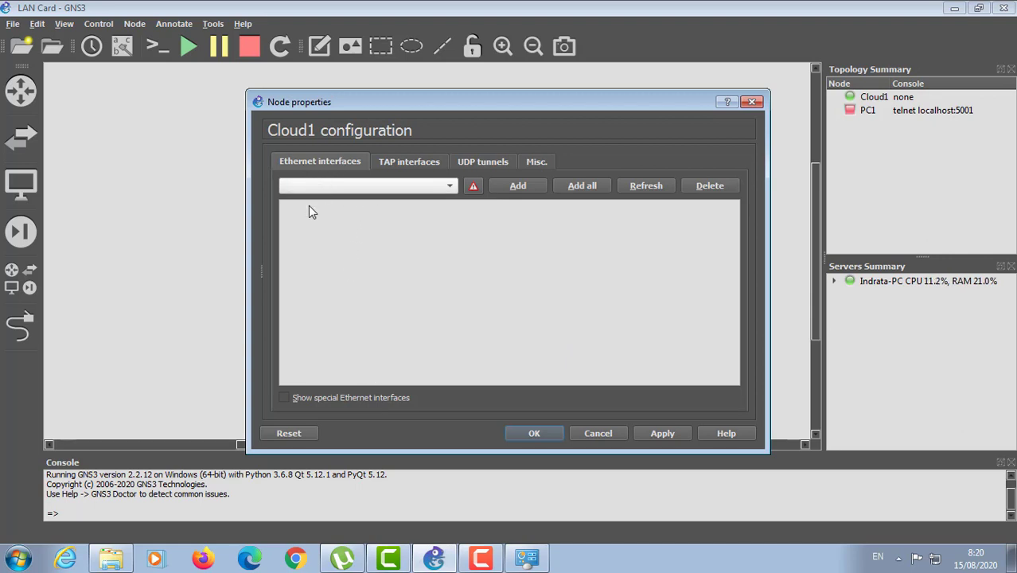
{"action": "left_click", "coordinate": [283, 398]}
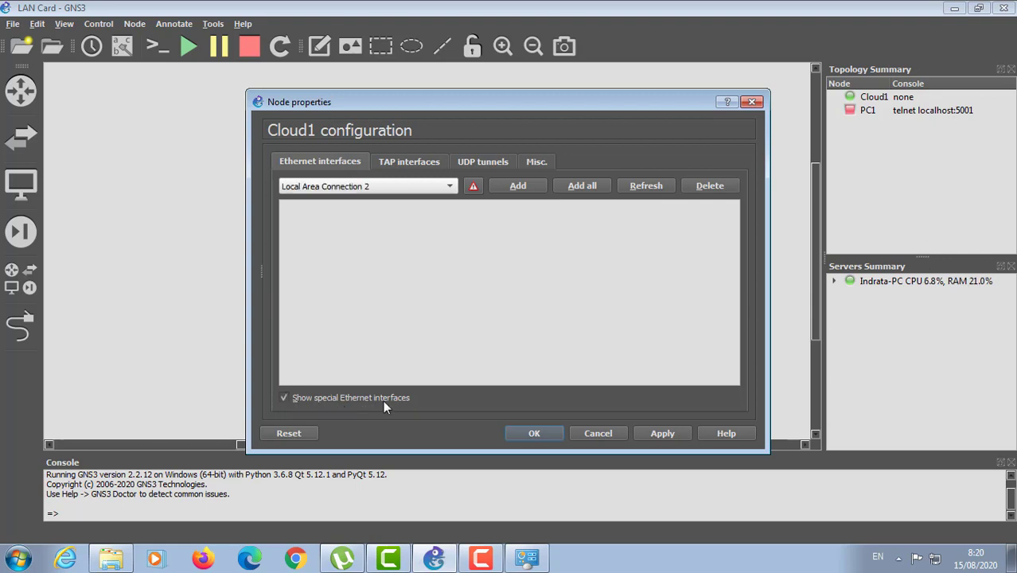
{"action": "left_click", "coordinate": [448, 190]}
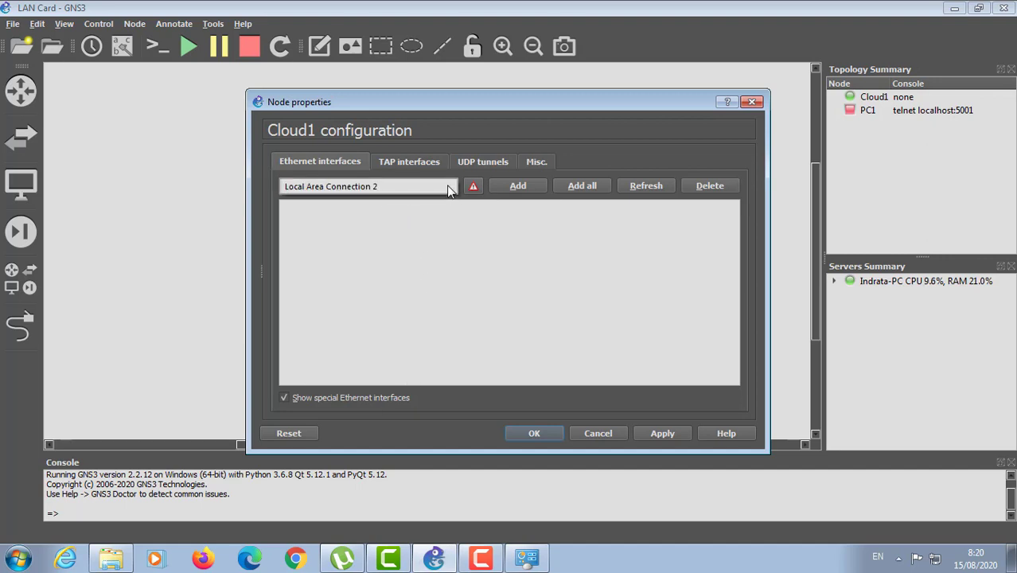
{"action": "left_click", "coordinate": [448, 189]}
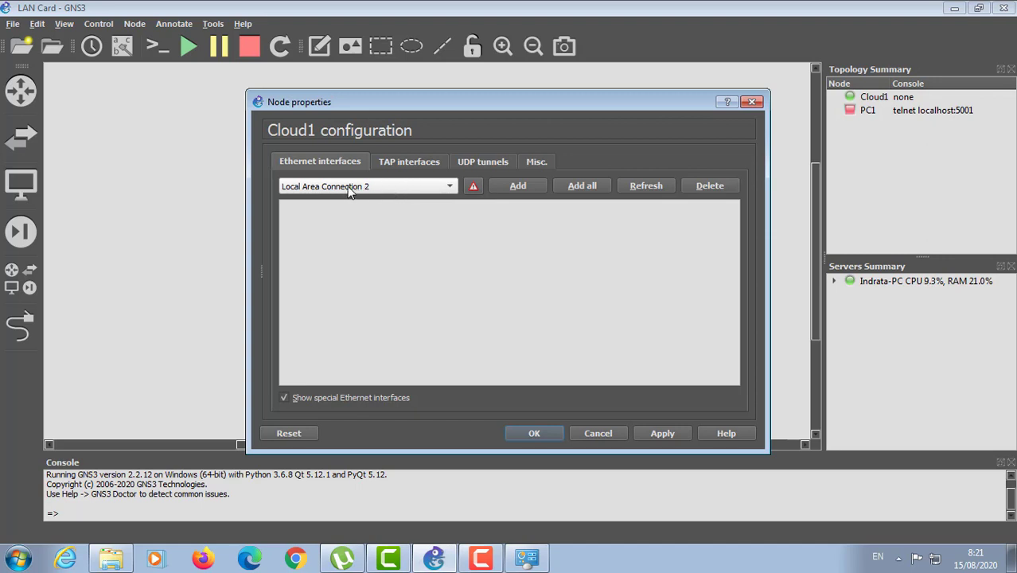
{"action": "left_click", "coordinate": [517, 188]}
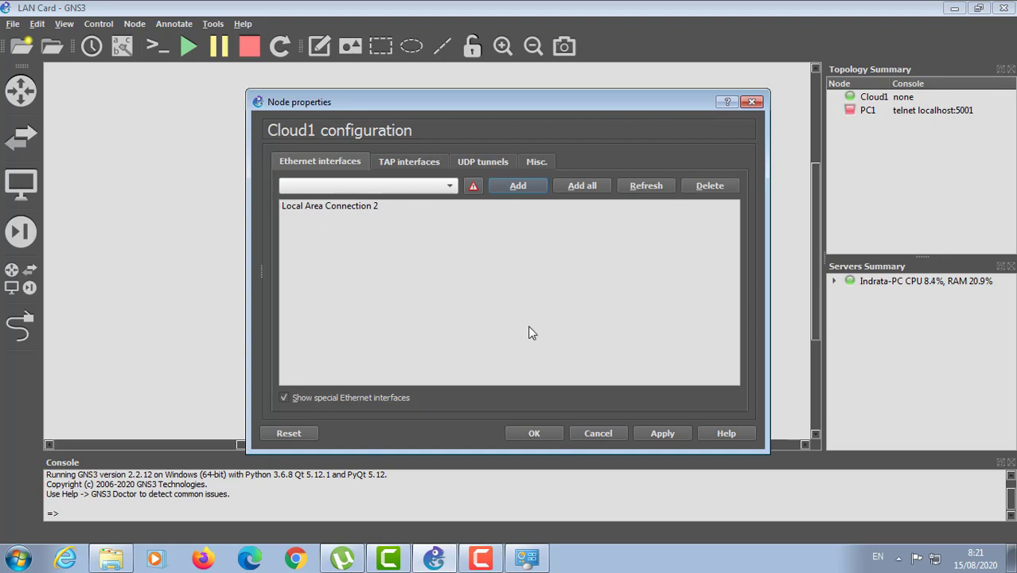
{"action": "left_click", "coordinate": [659, 433]}
{"action": "left_click", "coordinate": [538, 436]}
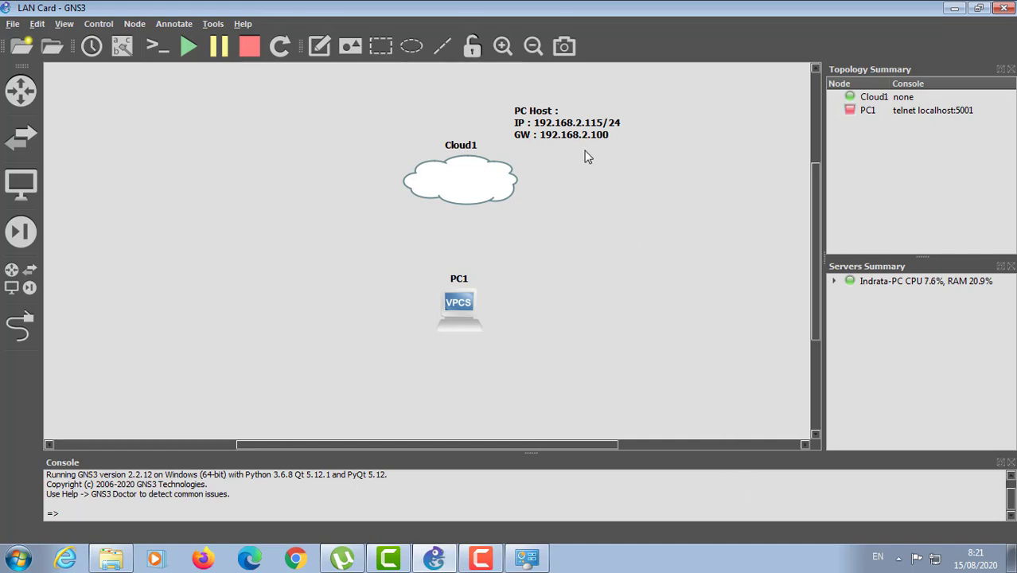
Step: Link Cloud1's Local Area Connection 2 to PC1's Ethernet0, start all devices and open consoles
{"action": "left_click", "coordinate": [19, 326]}
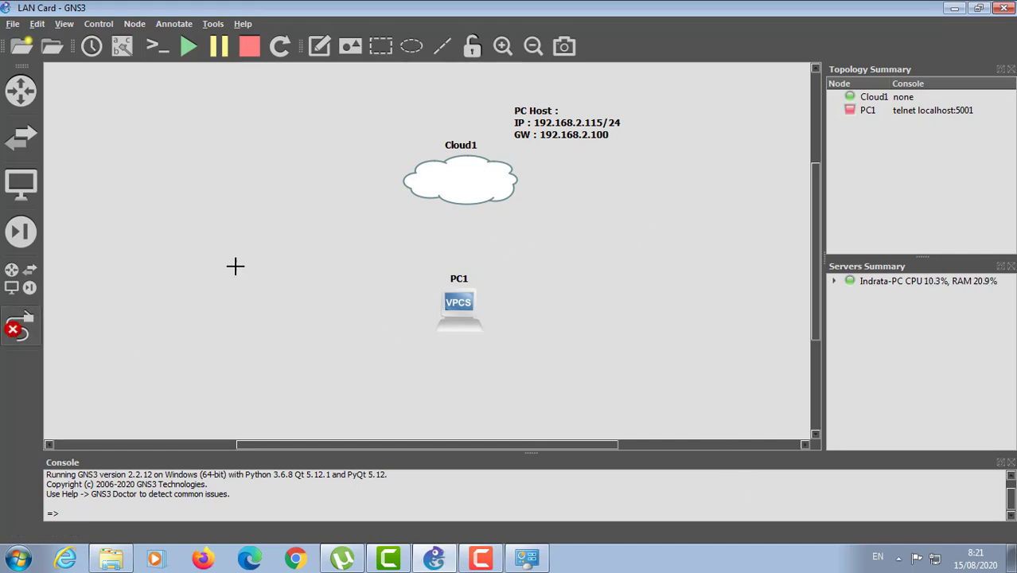
{"action": "left_click", "coordinate": [470, 192]}
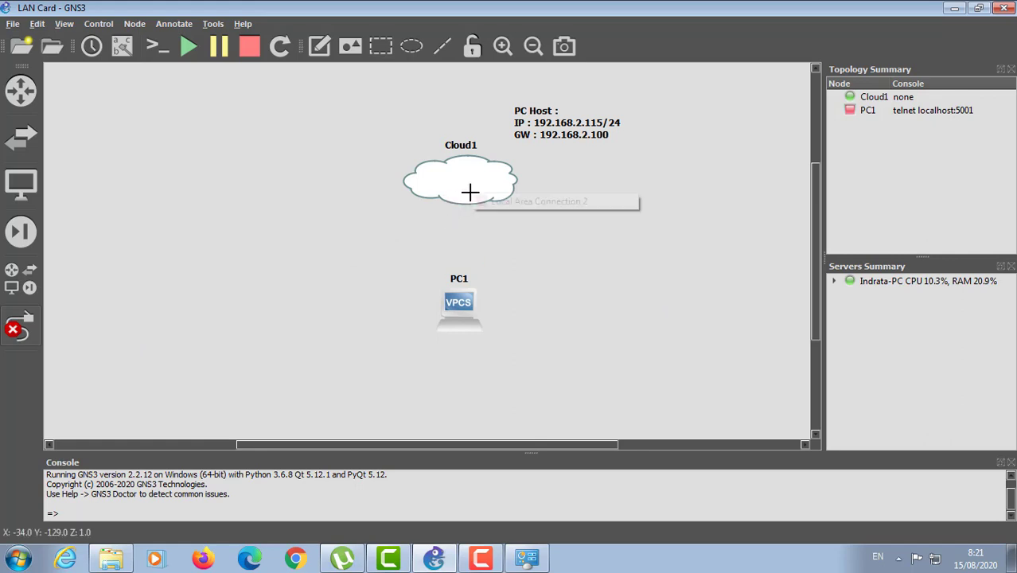
{"action": "left_click", "coordinate": [516, 205]}
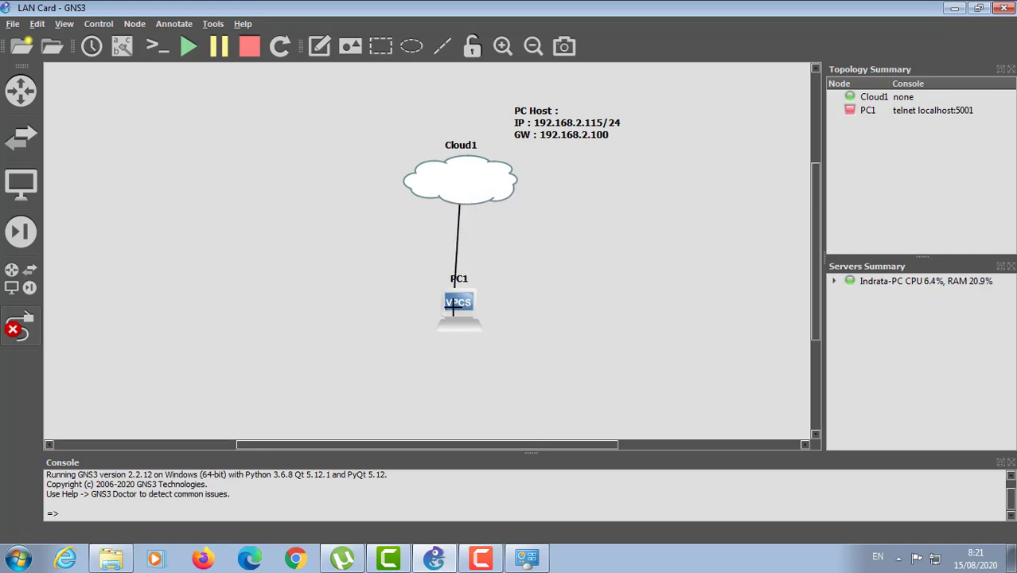
{"action": "left_click", "coordinate": [454, 306]}
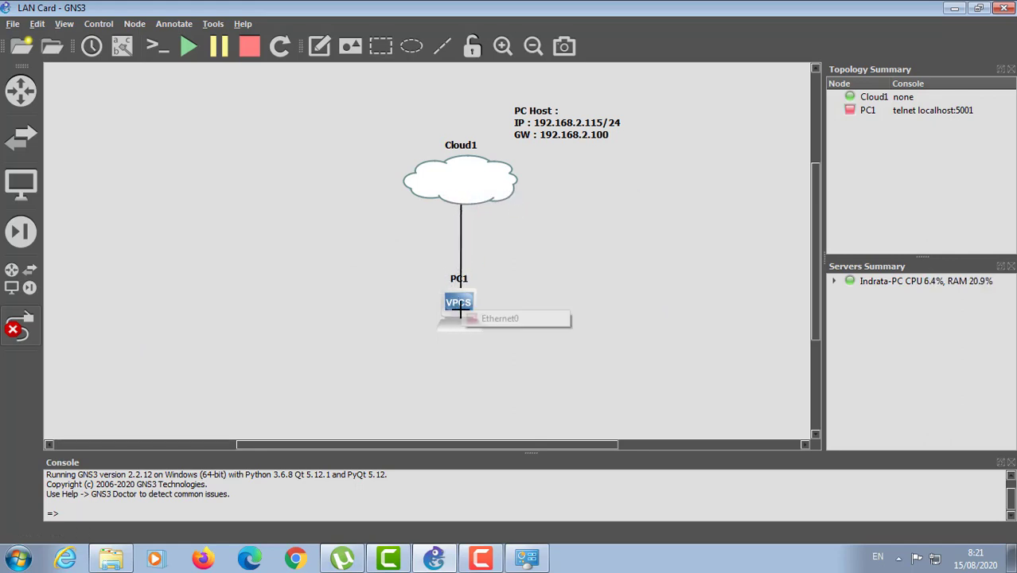
{"action": "left_click", "coordinate": [512, 319]}
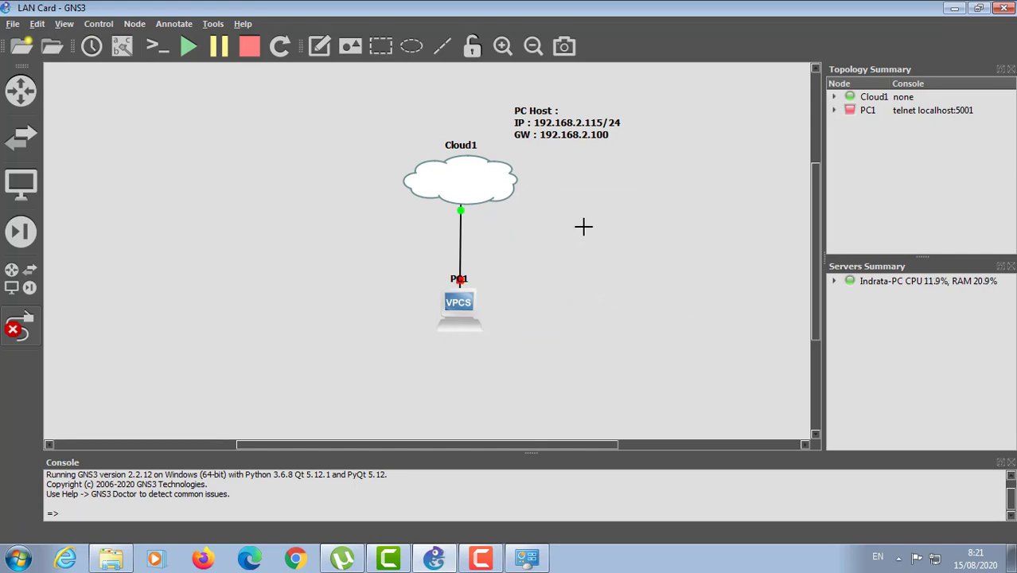
{"action": "left_click", "coordinate": [187, 48]}
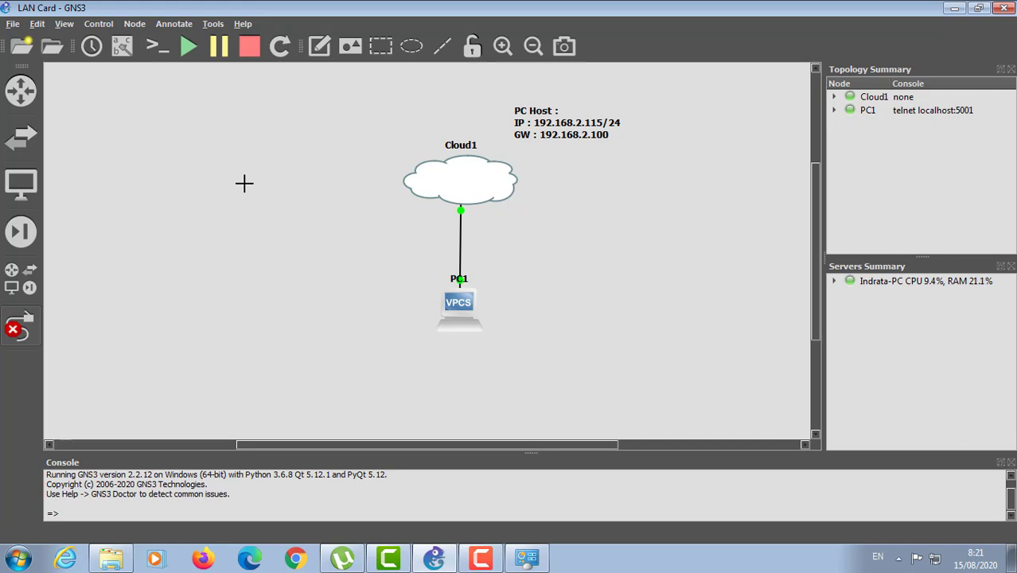
{"action": "left_click", "coordinate": [158, 46]}
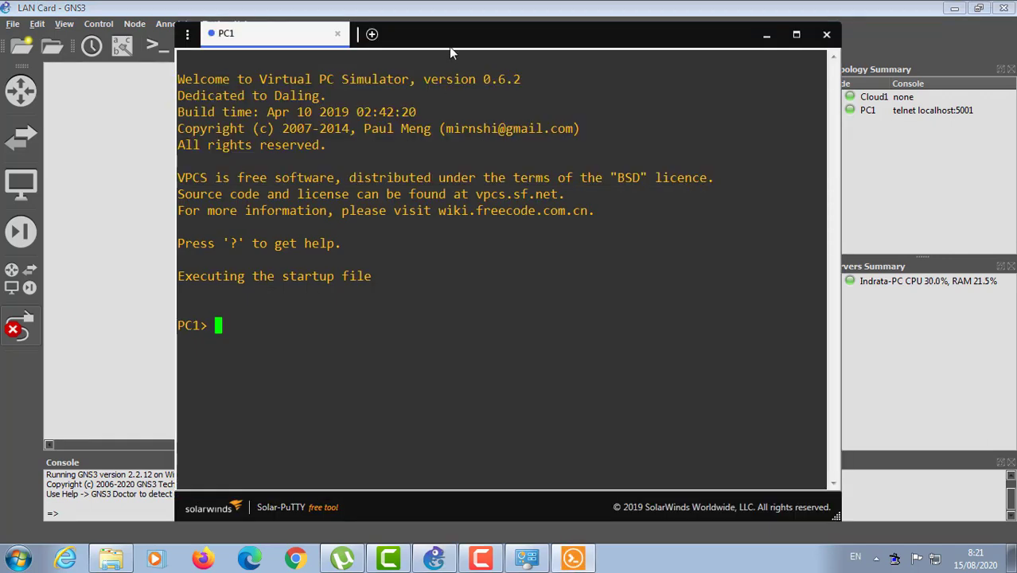
Step: Move PC1's Solar-PuTTY console to the right so the Cloud1–PC1 link stays visible
{"action": "left_click_drag", "start_coordinate": [456, 41], "coordinate": [816, 42]}
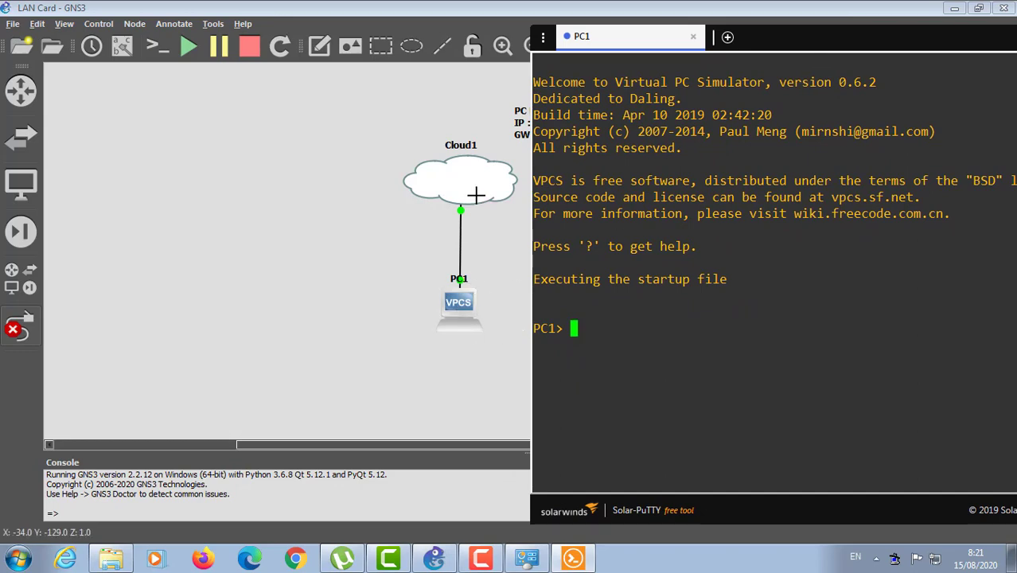
{"action": "left_click_drag", "start_coordinate": [752, 44], "coordinate": [633, 213]}
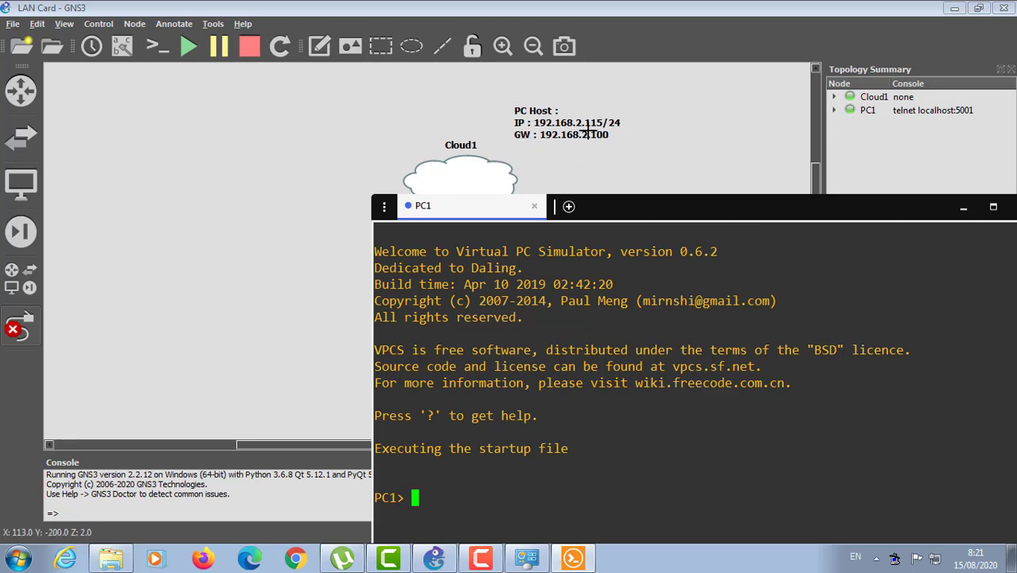
{"action": "left_click_drag", "start_coordinate": [620, 211], "coordinate": [782, 168]}
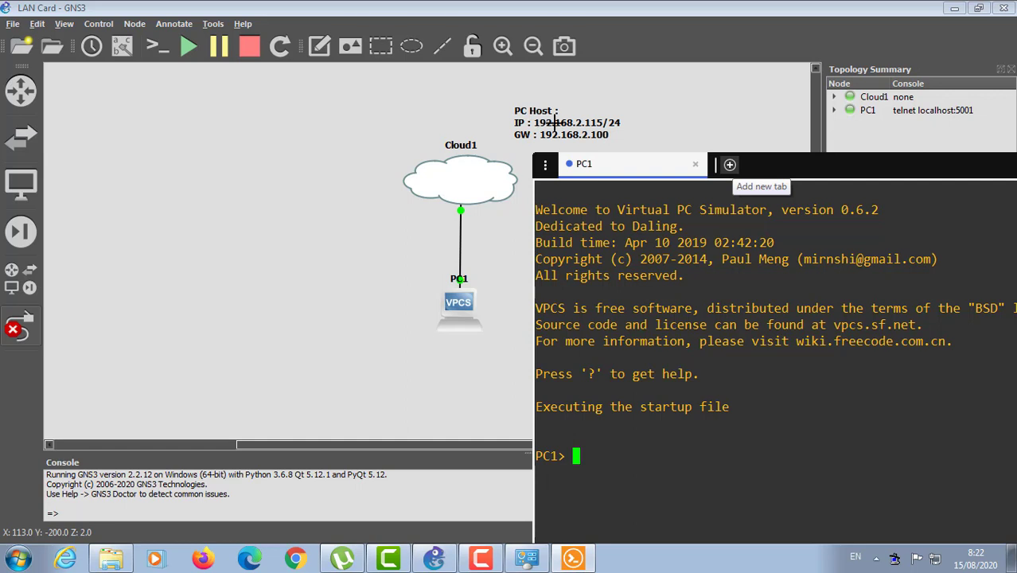
Step: Run 'ip 192.168.2.120/24 192.168.2.100' on PC1 and shift its label left
{"action": "mouse_move", "coordinate": [526, 558]}
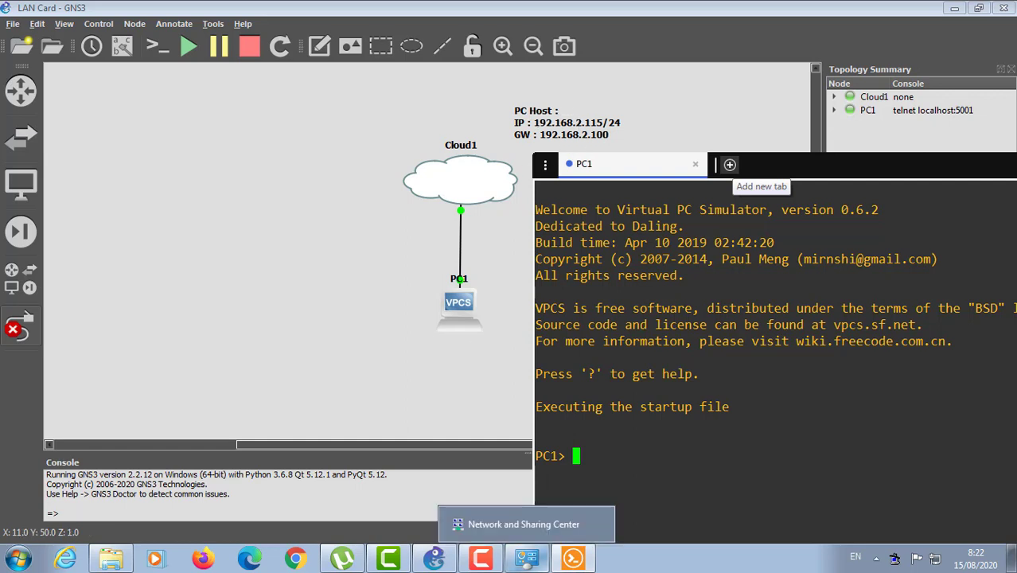
{"action": "type", "text": "ip "}
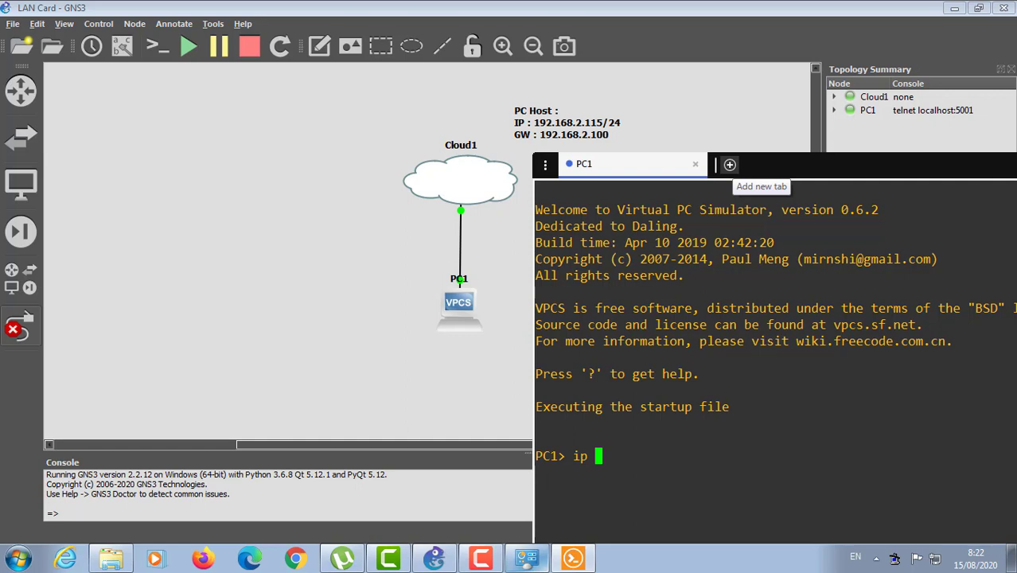
{"action": "type", "text": "192.168"}
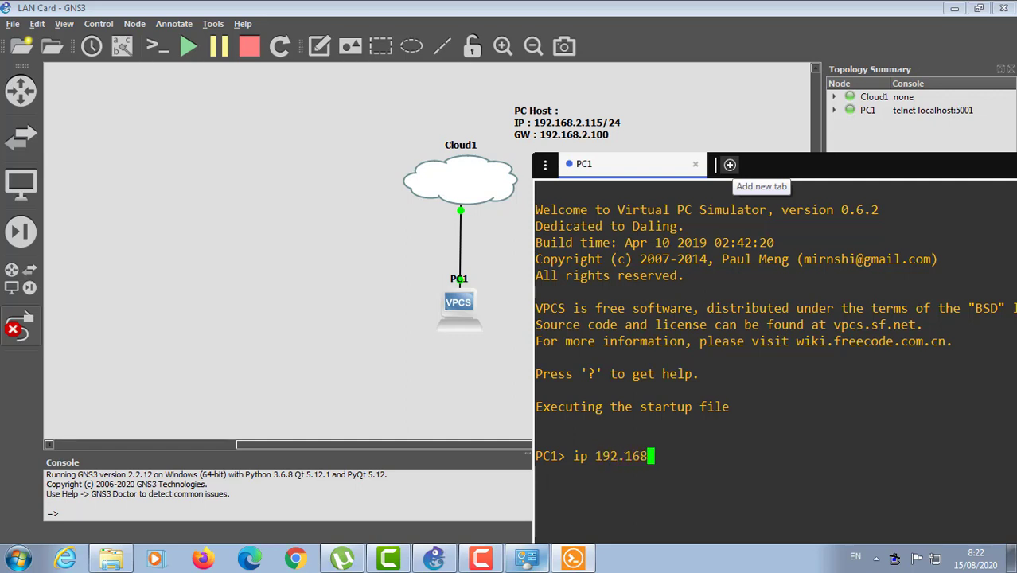
{"action": "type", "text": ".2."}
{"action": "type", "text": "120"}
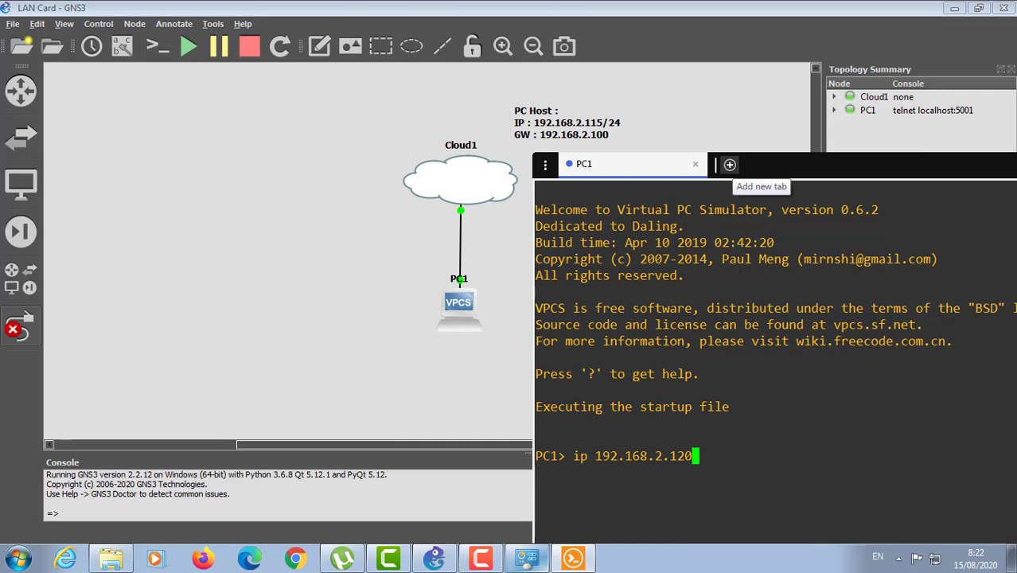
{"action": "type", "text": "/"}
{"action": "type", "text": "24"}
{"action": "type", "text": " 192.1"}
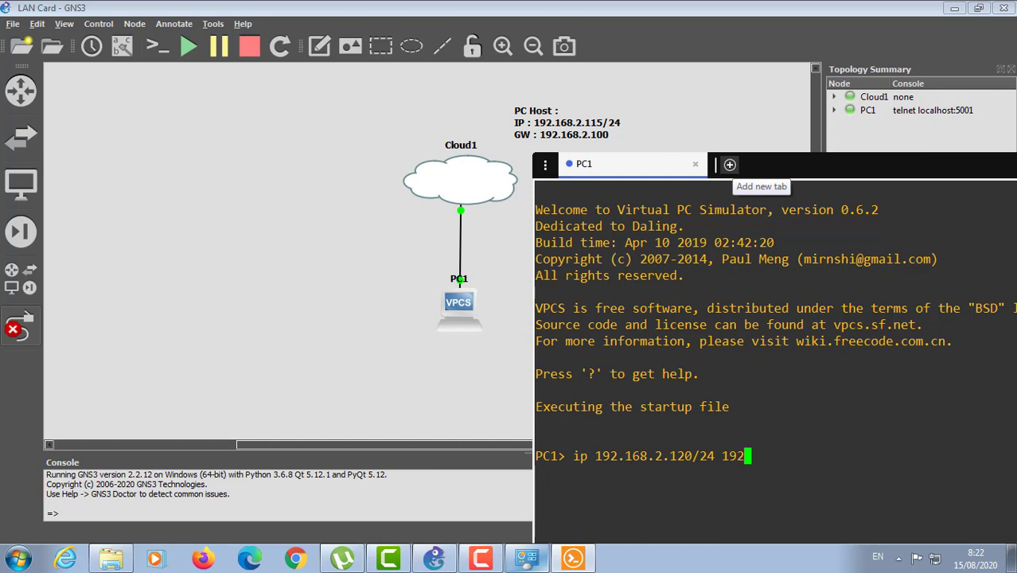
{"action": "type", "text": "68.2.100"}
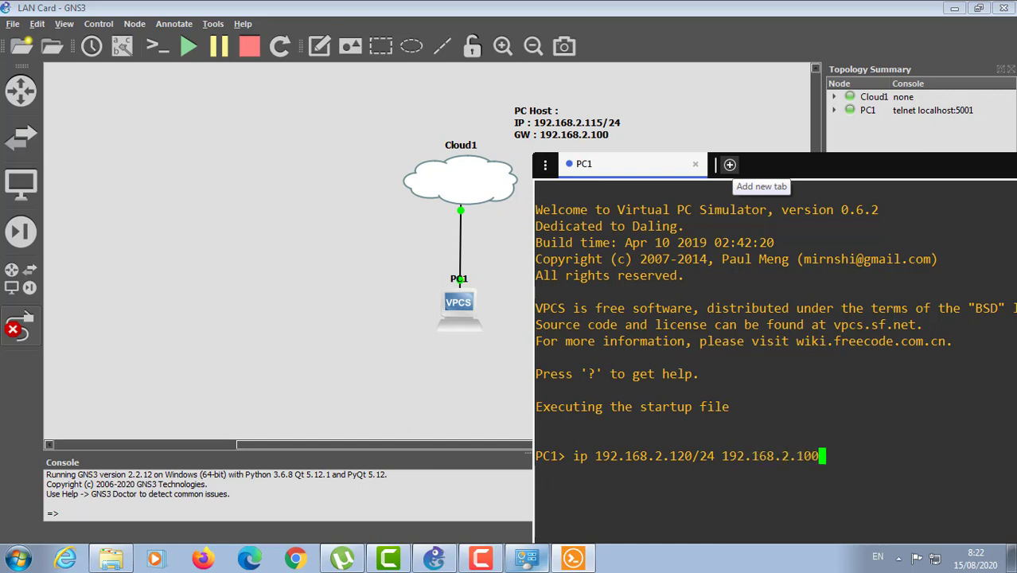
{"action": "key", "text": "Return"}
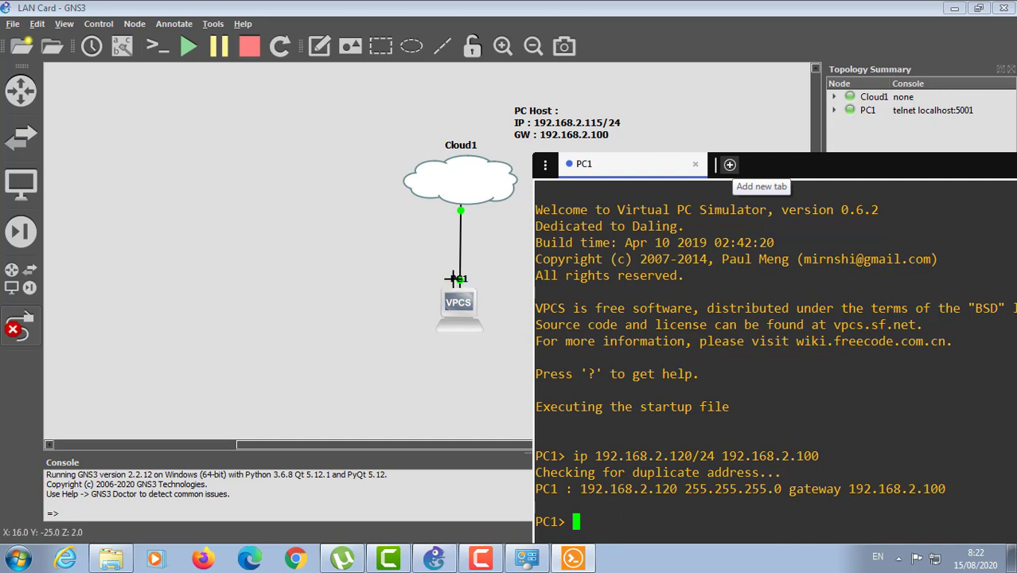
{"action": "left_click_drag", "start_coordinate": [455, 279], "coordinate": [426, 279]}
Step: Drag the PC Host note to Cloud1's upper left and raise PC1's console window
{"action": "left_click", "coordinate": [573, 558]}
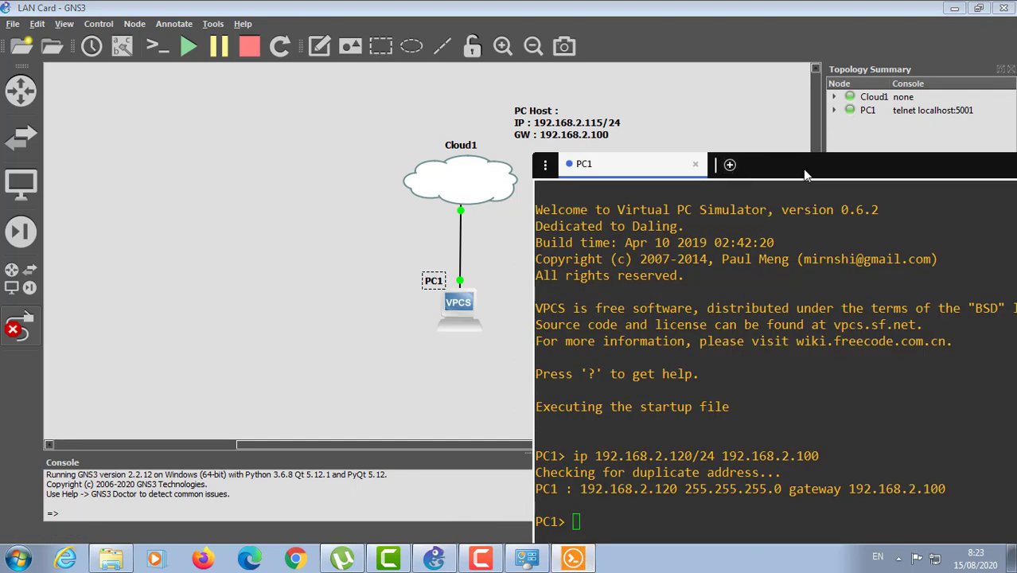
{"action": "left_click_drag", "start_coordinate": [813, 165], "coordinate": [819, 155]}
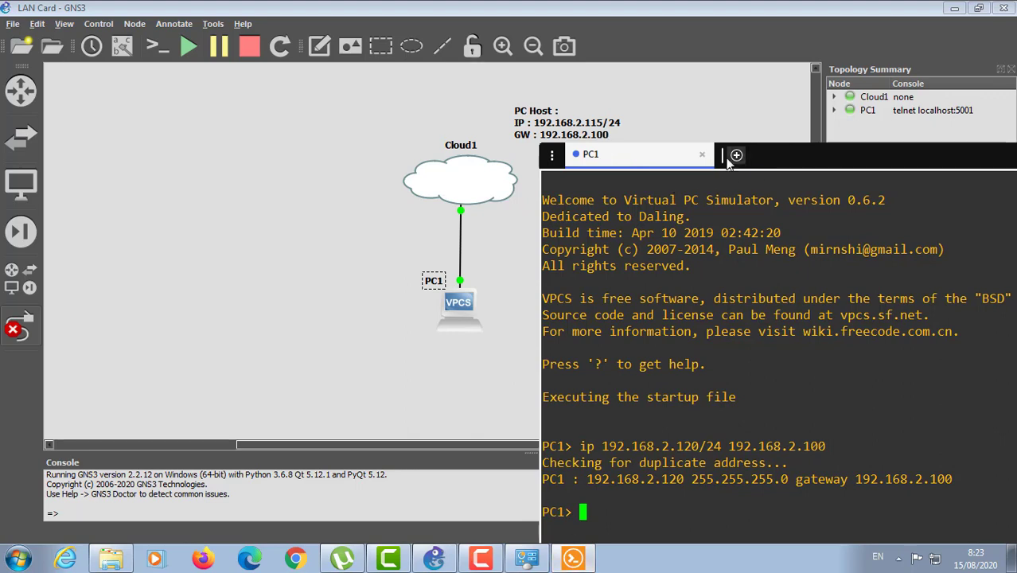
{"action": "mouse_move", "coordinate": [678, 158]}
{"action": "left_mouse_down"}
{"action": "mouse_move", "coordinate": [710, 87]}
{"action": "mouse_move", "coordinate": [760, 63]}
{"action": "mouse_move", "coordinate": [674, 48]}
{"action": "mouse_move", "coordinate": [674, 61]}
{"action": "mouse_move", "coordinate": [481, 214]}
{"action": "mouse_move", "coordinate": [403, 212]}
{"action": "mouse_move", "coordinate": [483, 212]}
{"action": "mouse_move", "coordinate": [674, 170]}
{"action": "left_mouse_up"}
{"action": "left_click", "coordinate": [544, 117]}
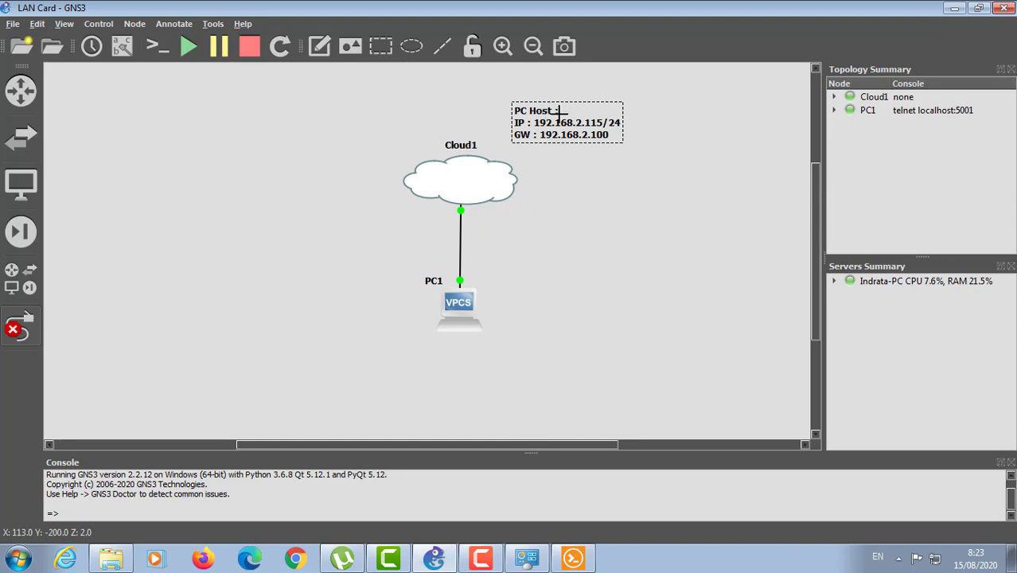
{"action": "left_click_drag", "start_coordinate": [549, 112], "coordinate": [312, 129]}
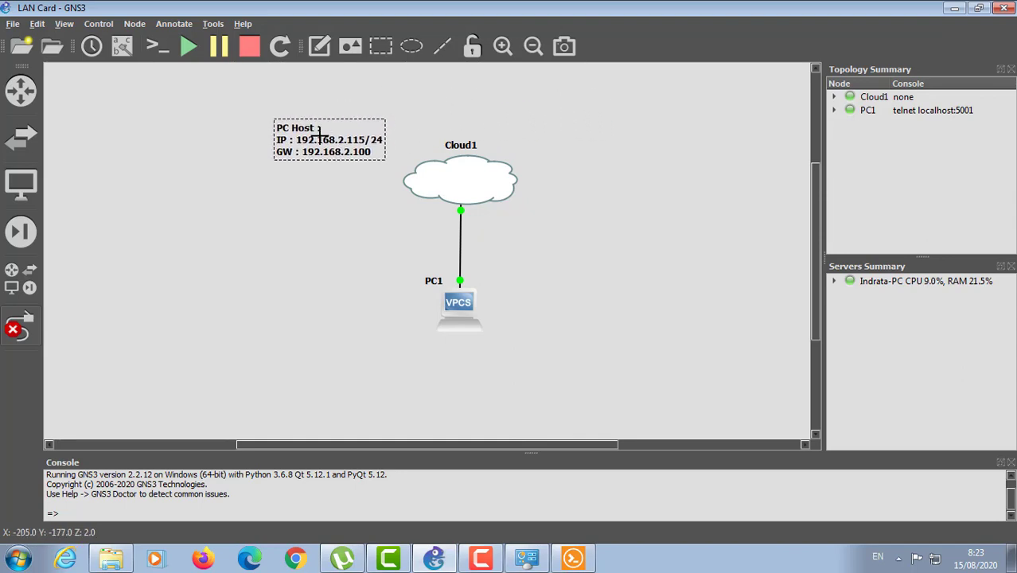
{"action": "left_click", "coordinate": [573, 558]}
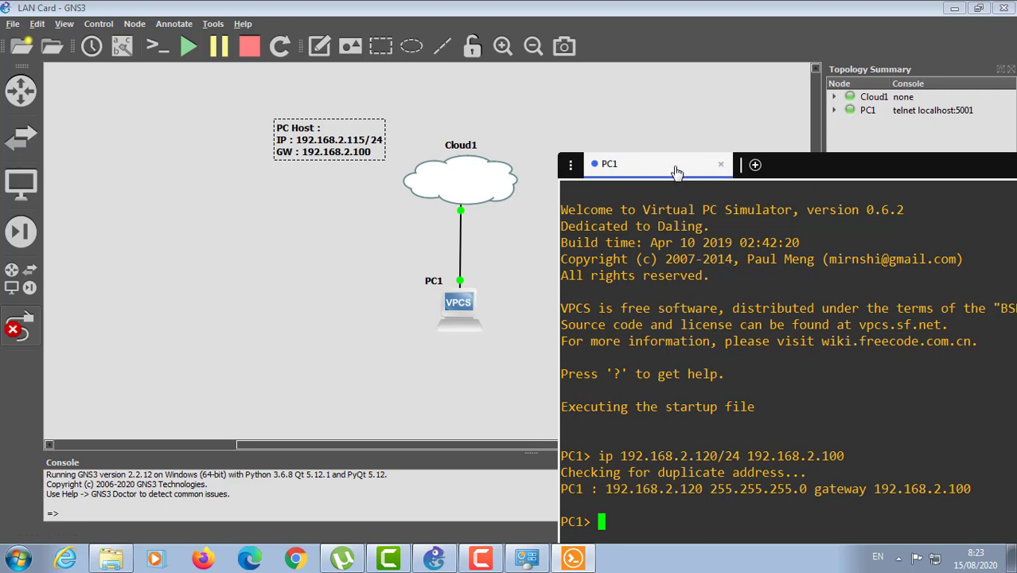
{"action": "left_click_drag", "start_coordinate": [677, 171], "coordinate": [638, 33]}
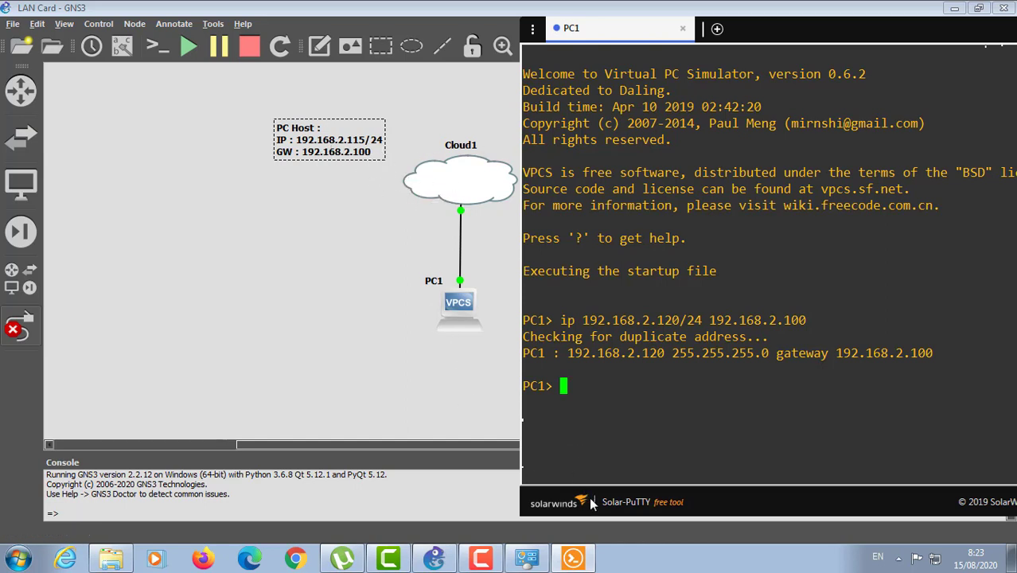
Step: From PC1, ping the host 192.168.2.115 and the gateway 192.168.2.100
{"action": "type", "text": "ping 192.168"}
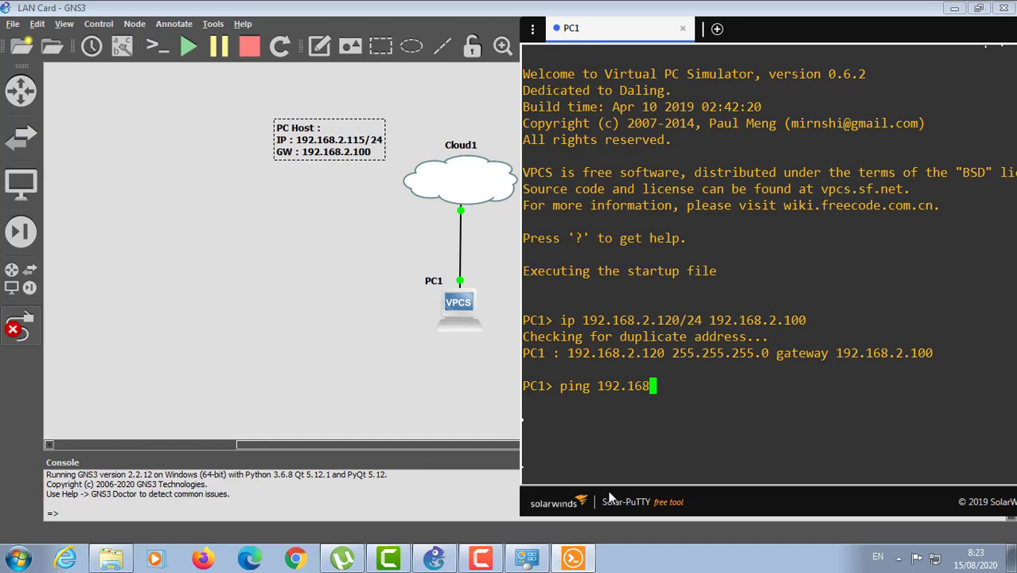
{"action": "type", "text": ".2.115"}
{"action": "key", "text": "Return"}
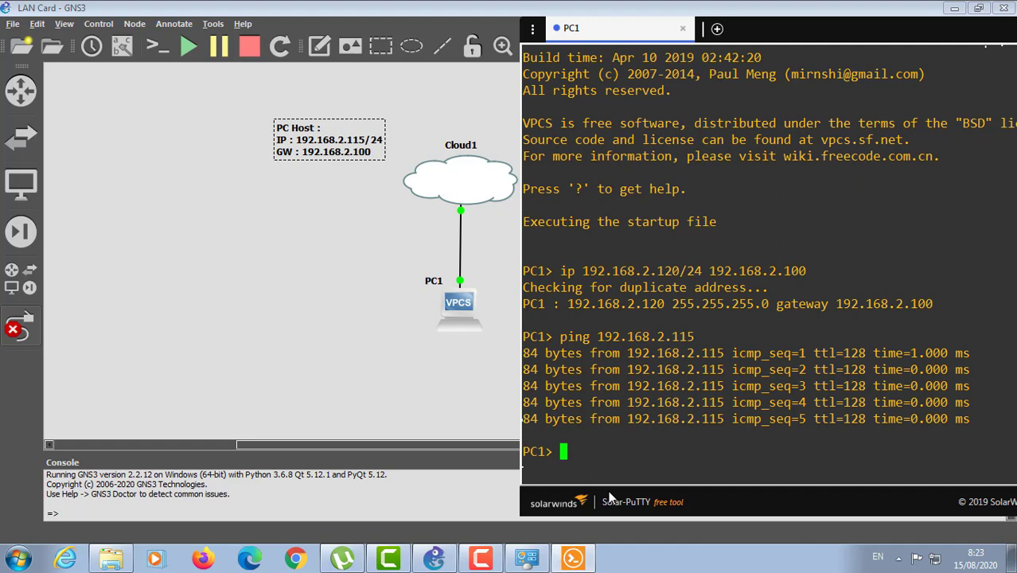
{"action": "key", "text": "Up"}
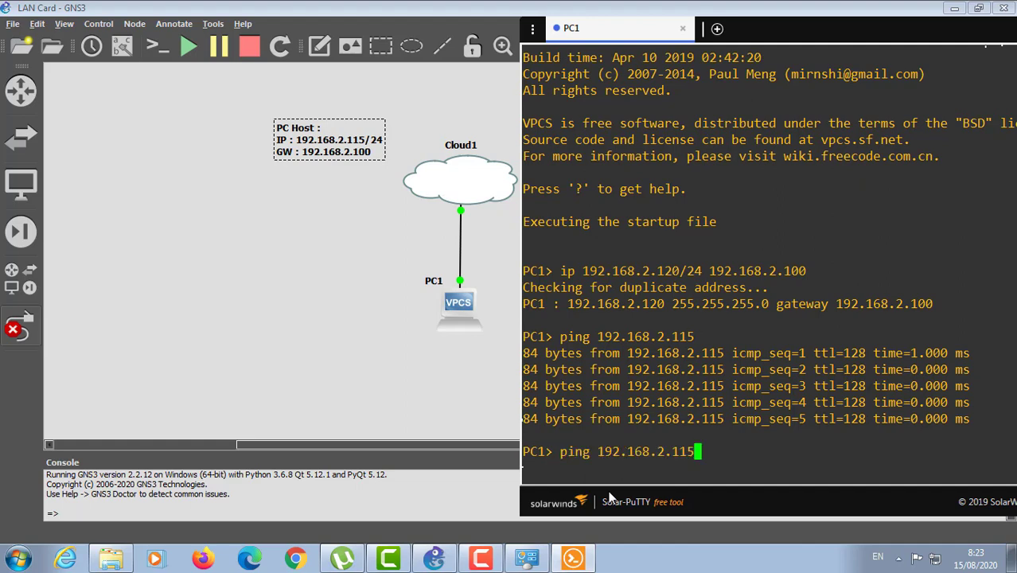
{"action": "key", "text": "BackSpace"}
{"action": "key", "text": "BackSpace"}
{"action": "type", "text": "00"}
{"action": "key", "text": "Return"}
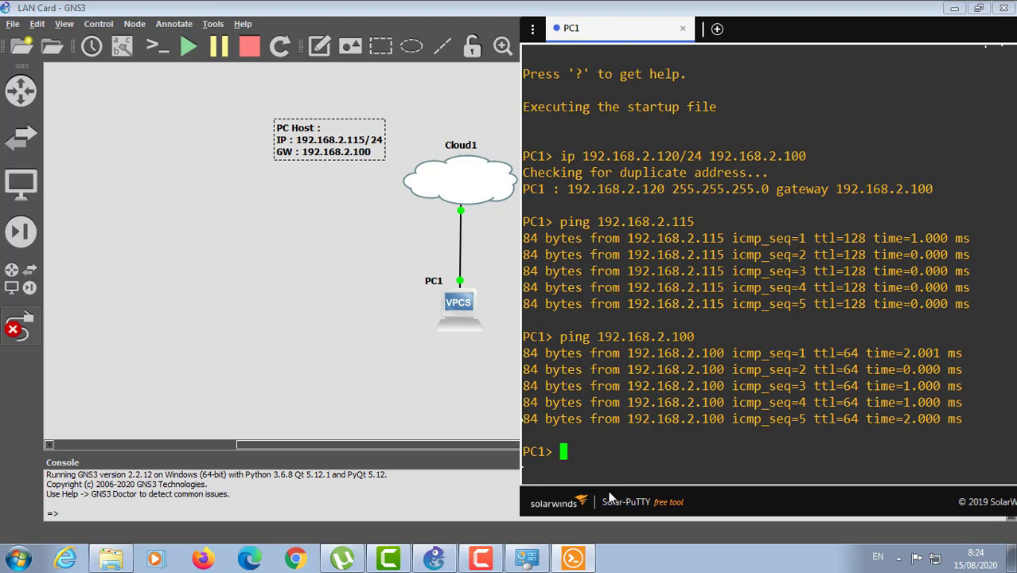
{"action": "type", "text": "ping google"}
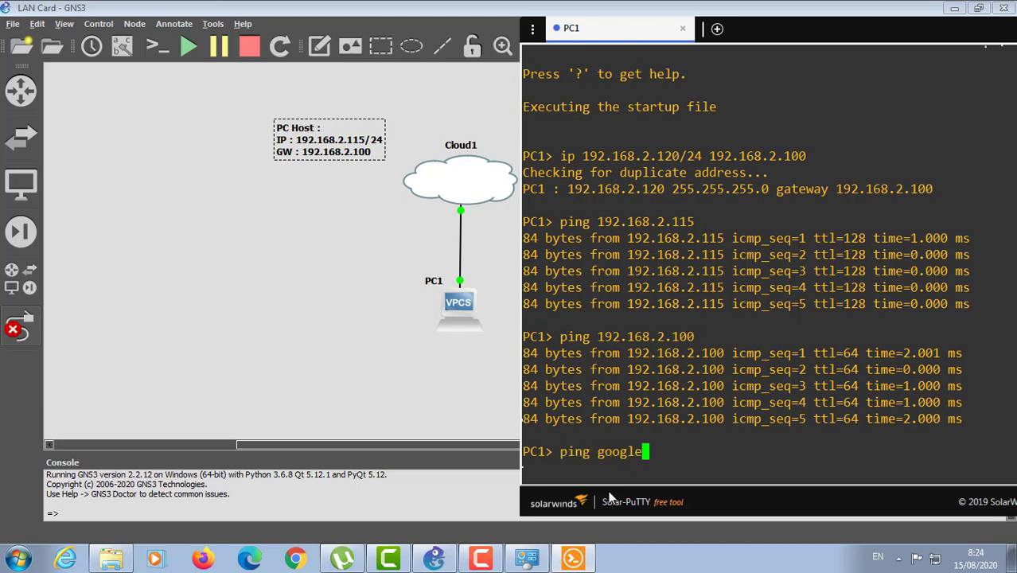
{"action": "type", "text": ".com"}
Step: Ping google.com from PC1, which fails to resolve, then ping 8.8.8.8
{"action": "key", "text": "Return"}
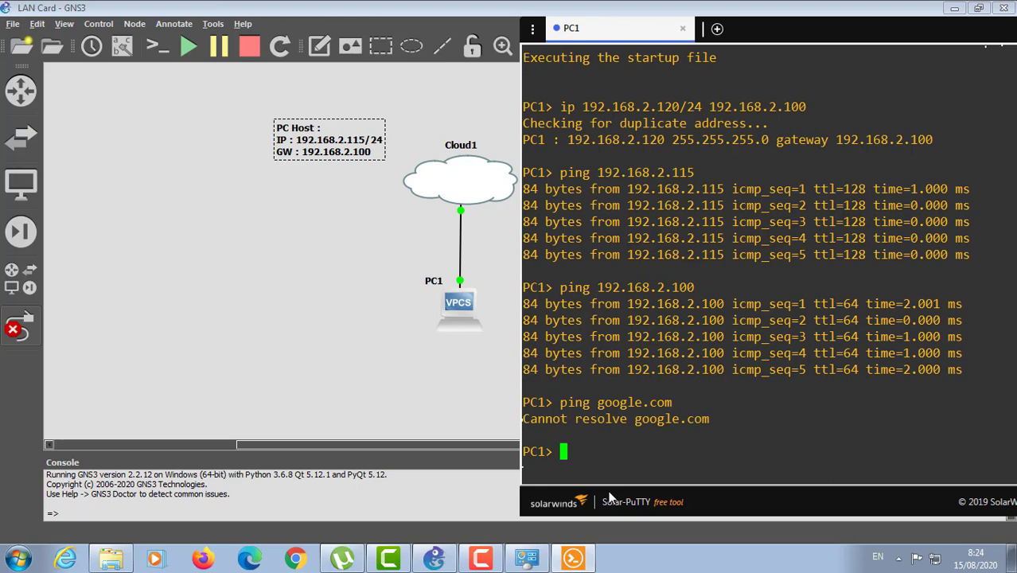
{"action": "type", "text": "s"}
{"action": "key", "text": "BackSpace"}
{"action": "key", "text": "BackSpace"}
{"action": "type", "text": "ping 8.8."}
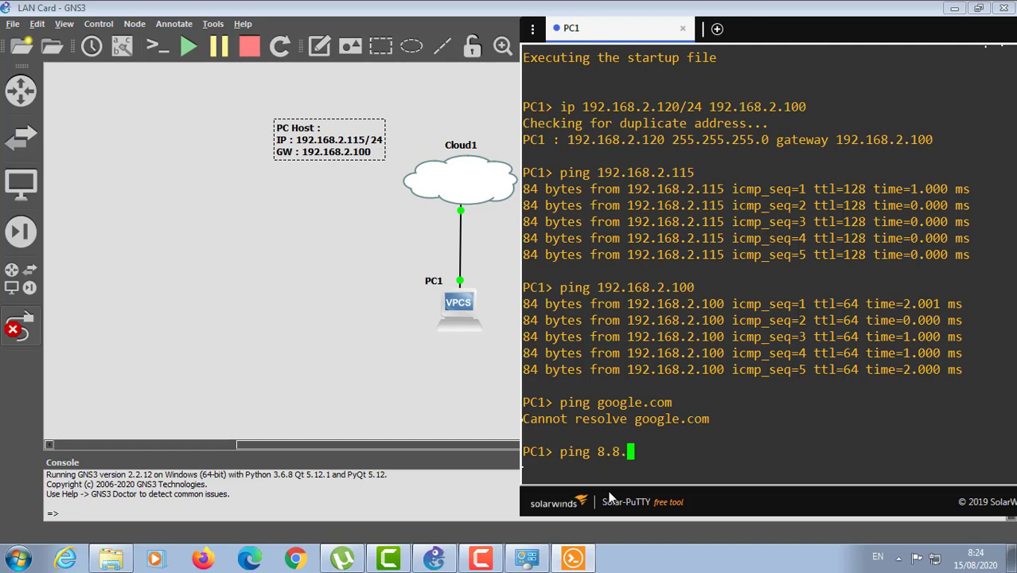
{"action": "type", "text": "8.8"}
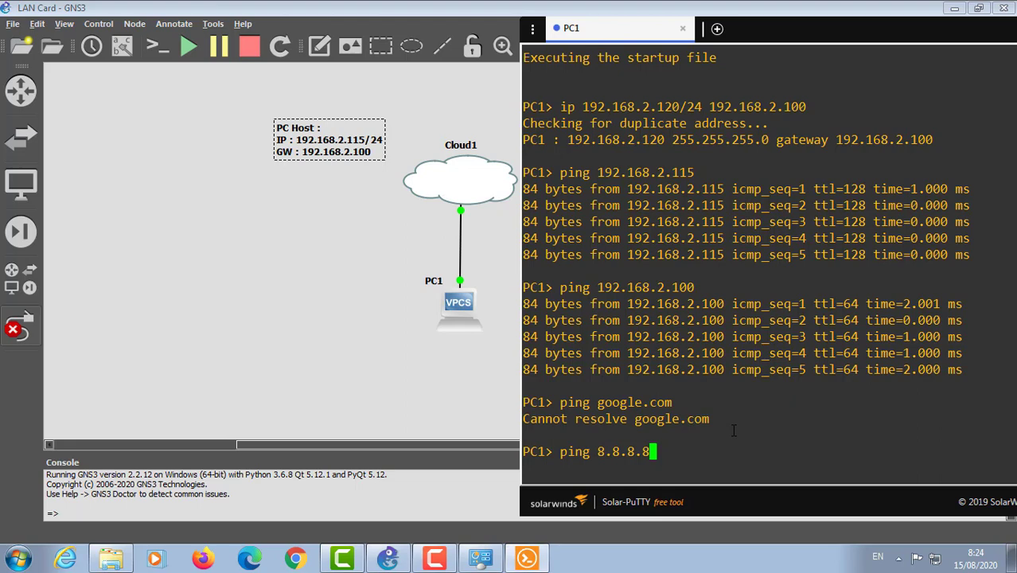
{"action": "key", "text": "Return"}
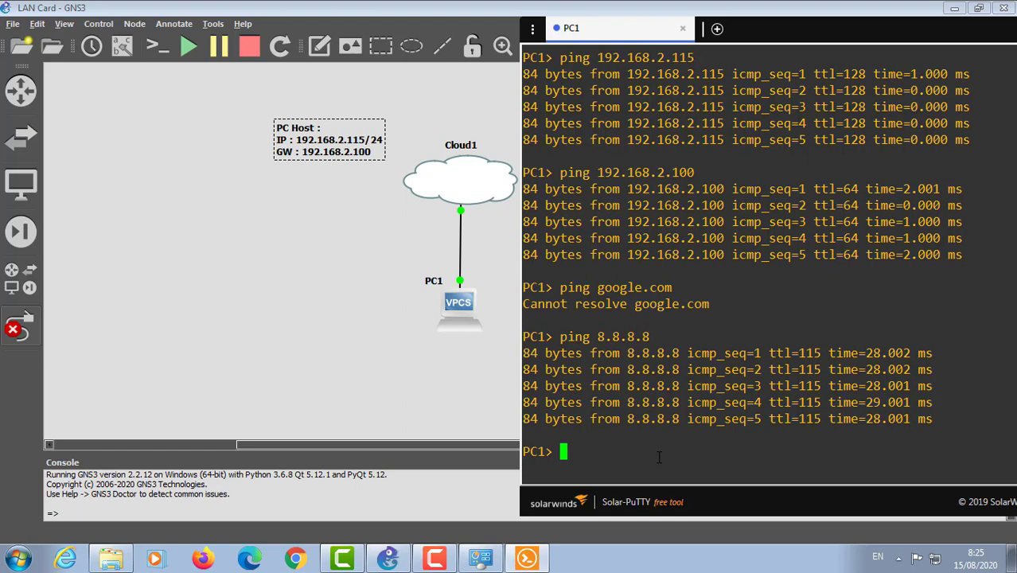
Step: List PC1's current IP settings with 'show ip all'
{"action": "type", "text": "show ip all"}
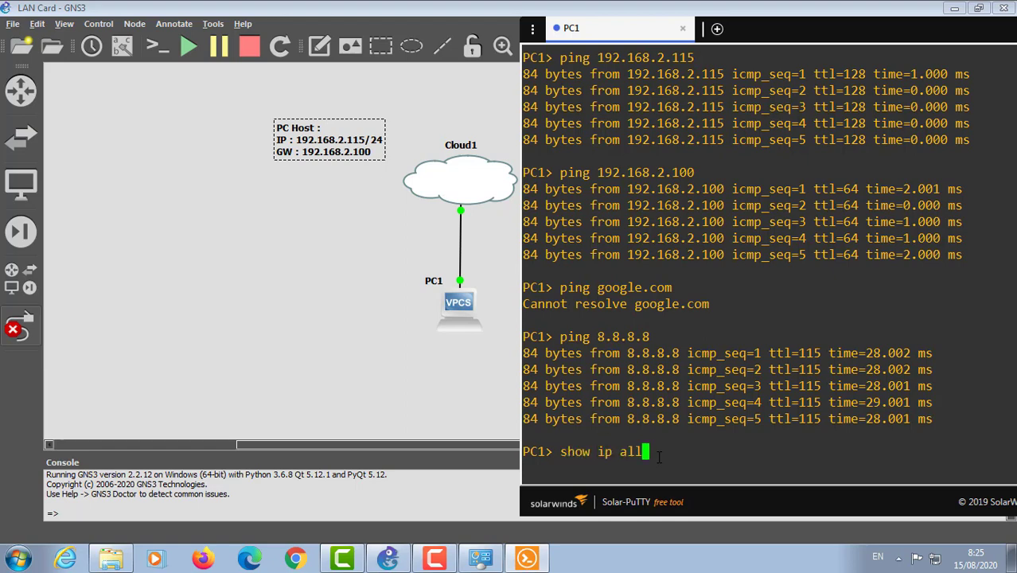
{"action": "key", "text": "Return"}
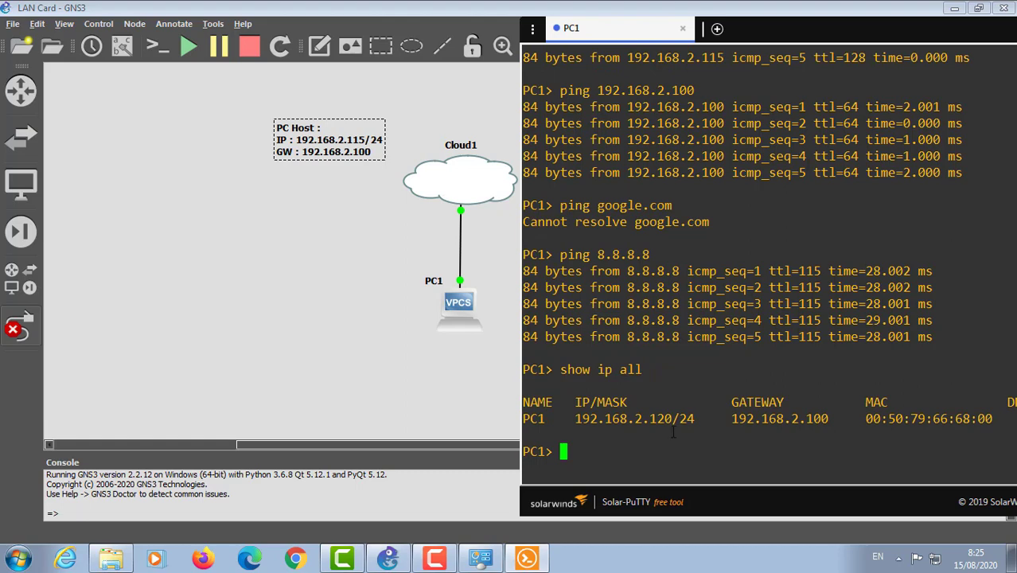
{"action": "left_click_drag", "start_coordinate": [637, 40], "coordinate": [502, 26]}
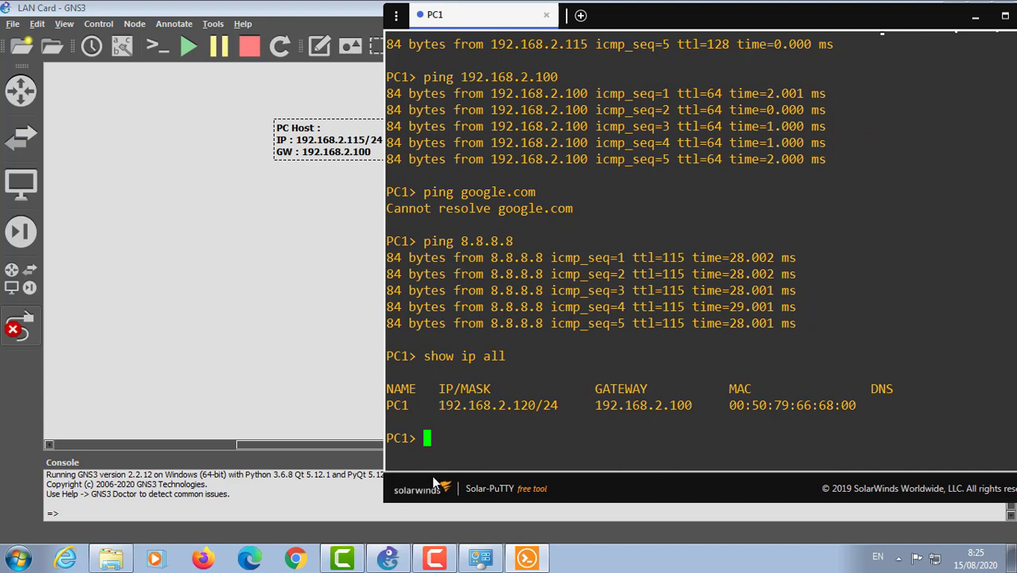
Step: Set PC1's DNS servers to 192.168.2.100 and 8.8.8.8, then re-list its IP settings
{"action": "type", "text": "ip dns"}
{"action": "type", "text": "19"}
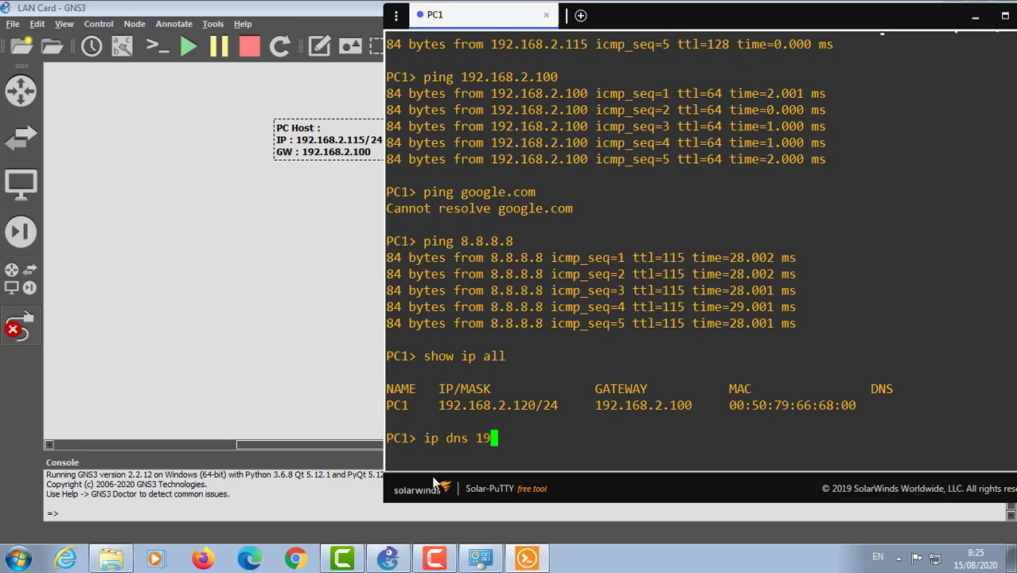
{"action": "type", "text": "2.168.2.100"}
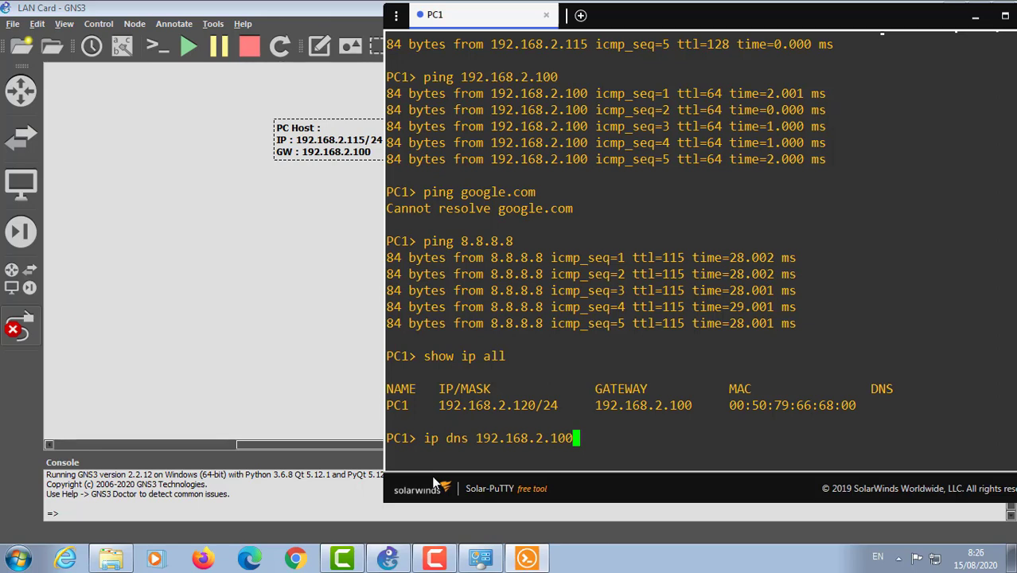
{"action": "type", "text": "8.8.8.8"}
{"action": "key", "text": "Return"}
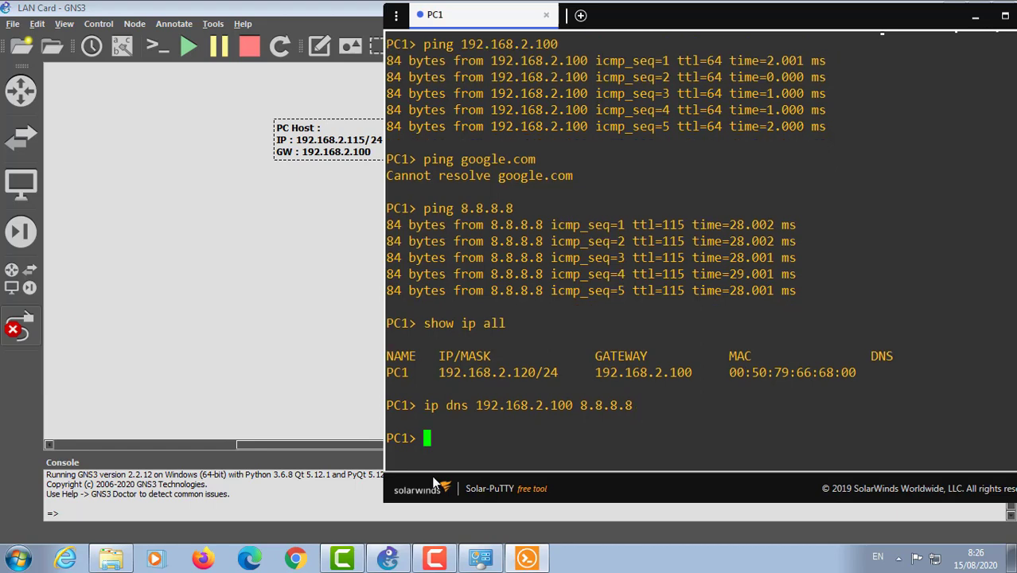
{"action": "key", "text": "Up"}
{"action": "key", "text": "Up"}
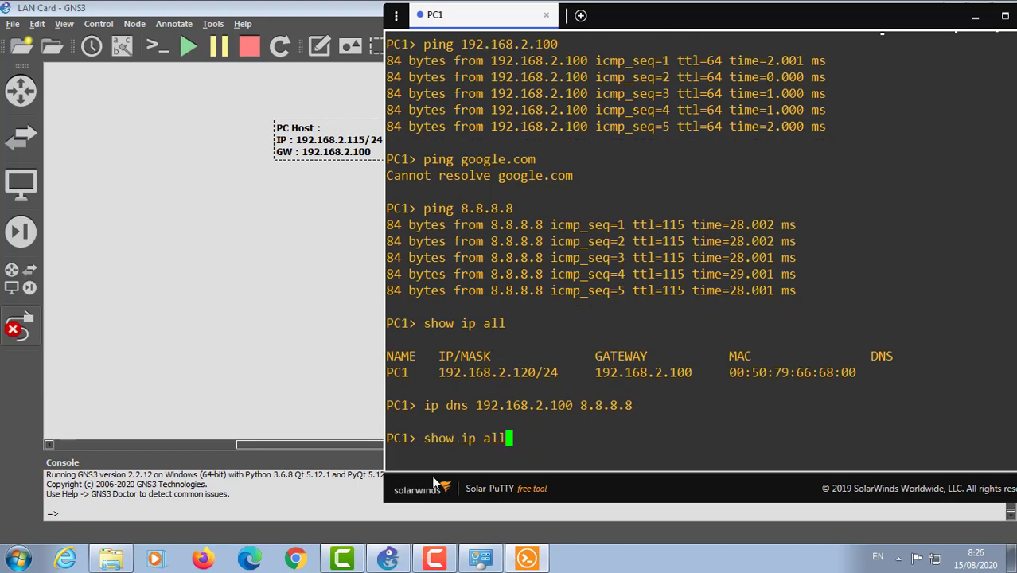
{"action": "key", "text": "Return"}
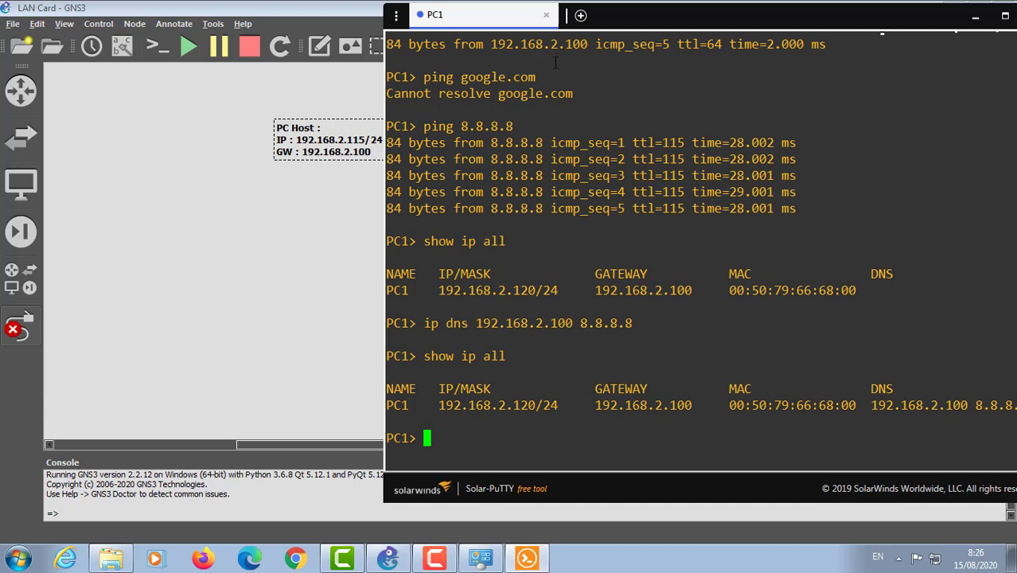
{"action": "left_click_drag", "start_coordinate": [433, 14], "coordinate": [373, 14]}
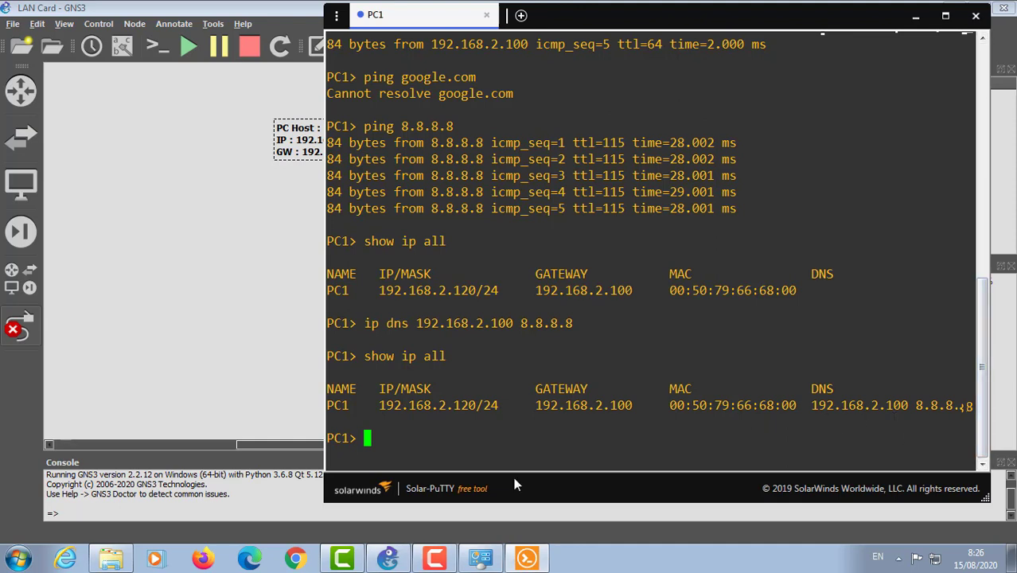
Step: Rerun 'ping google.com' from PC1 so it resolves to 216.239.38.120 and gets replies
{"action": "key", "text": "Up"}
{"action": "key", "text": "Up"}
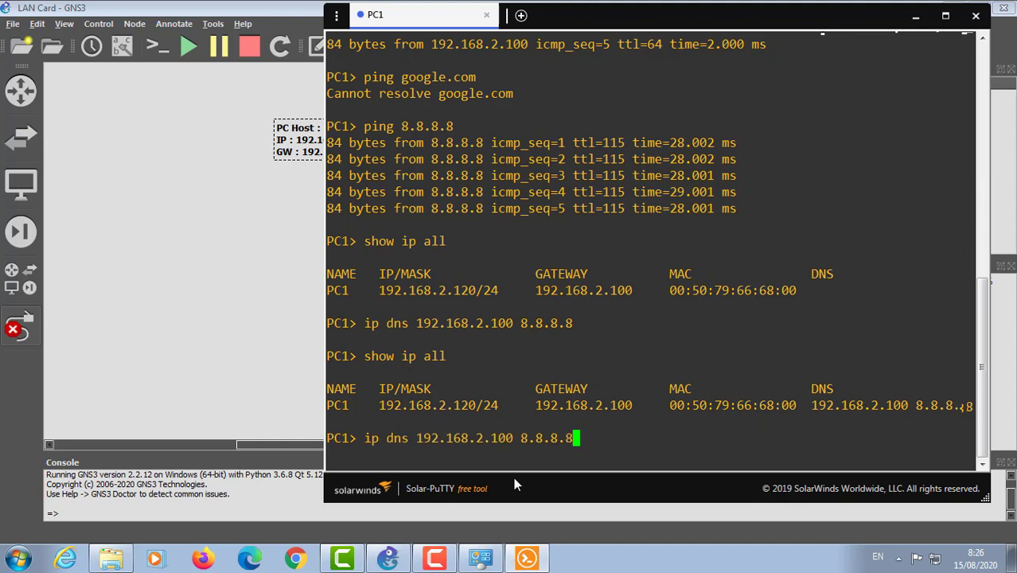
{"action": "key", "text": "Down"}
{"action": "key", "text": "Up"}
{"action": "key", "text": "Up"}
{"action": "key", "text": "Up"}
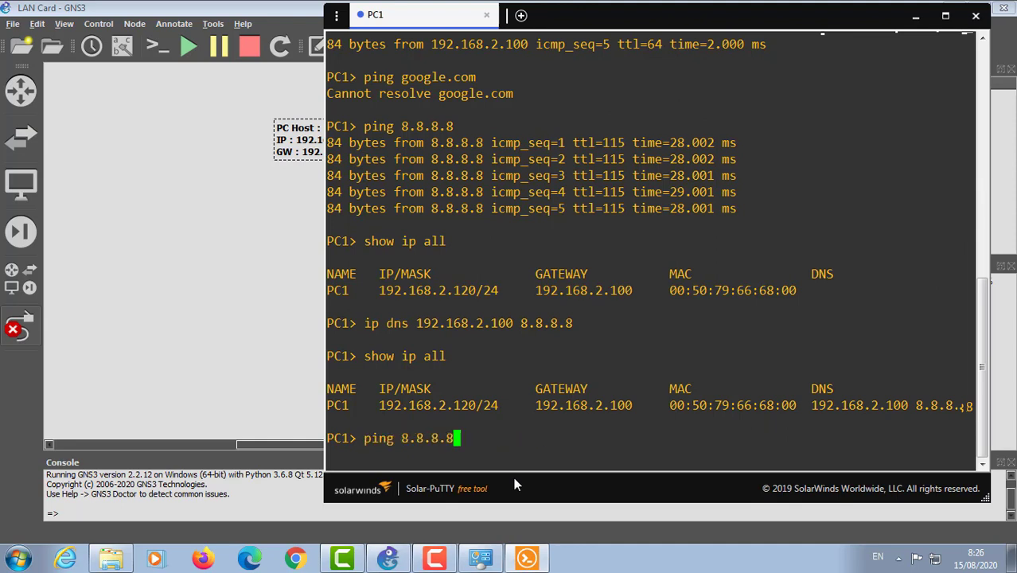
{"action": "key", "text": "Up"}
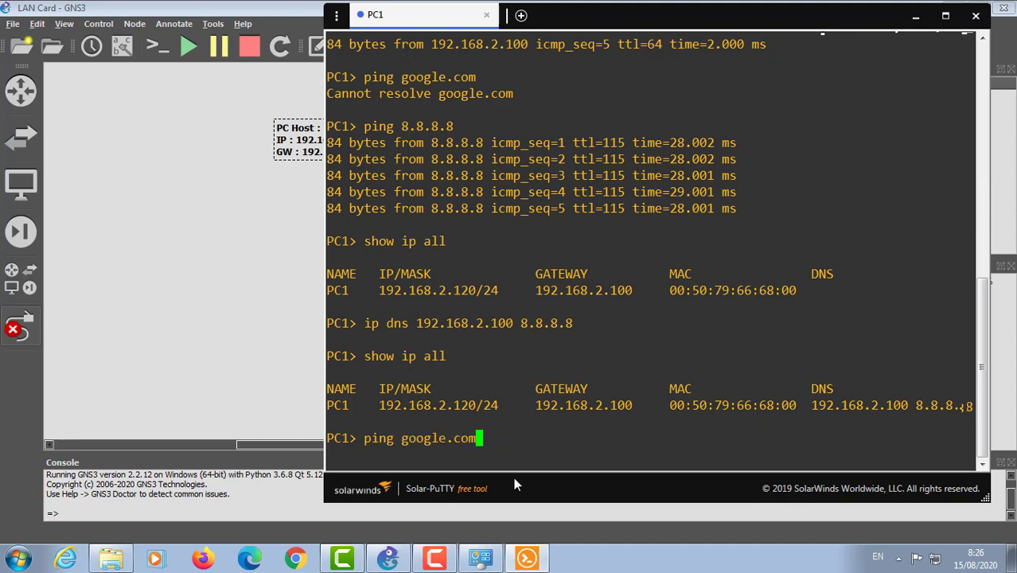
{"action": "key", "text": "Return"}
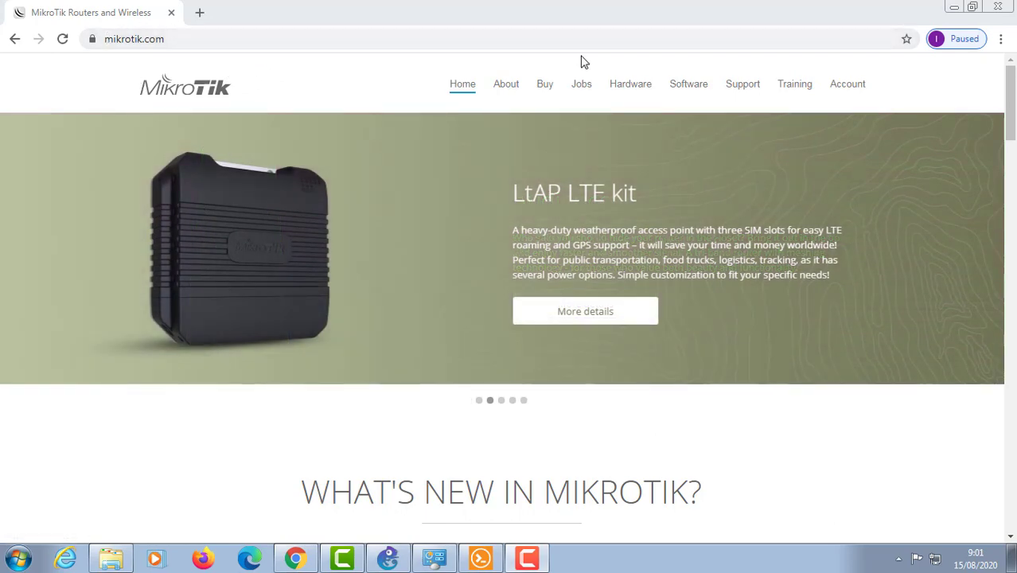
Step: Download WinBox 3.24 (64-bit) from the mikrotik.com Software page
{"action": "left_click", "coordinate": [697, 94]}
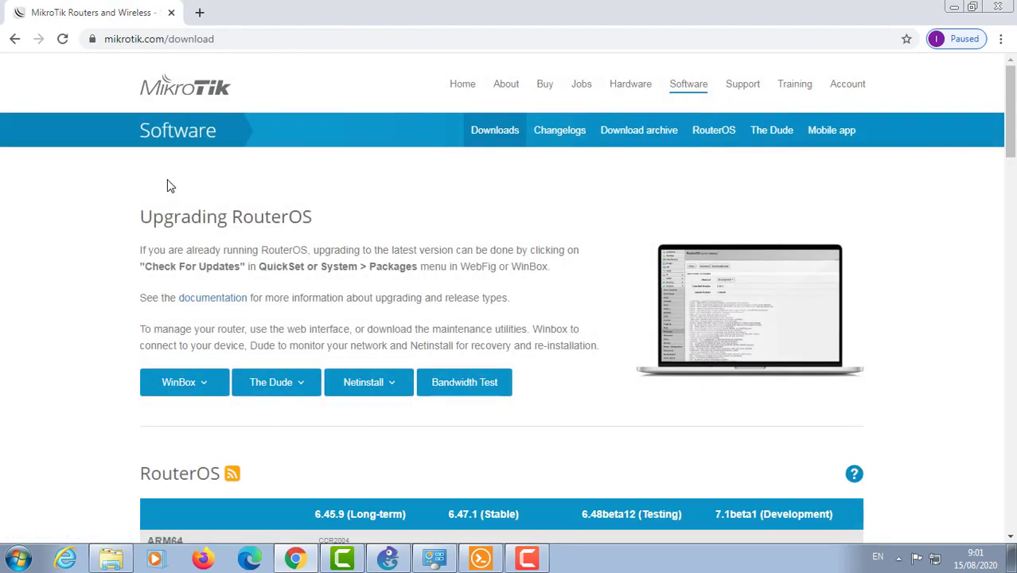
{"action": "scroll", "coordinate": [155, 208], "scroll_direction": "down", "scroll_amount": 2}
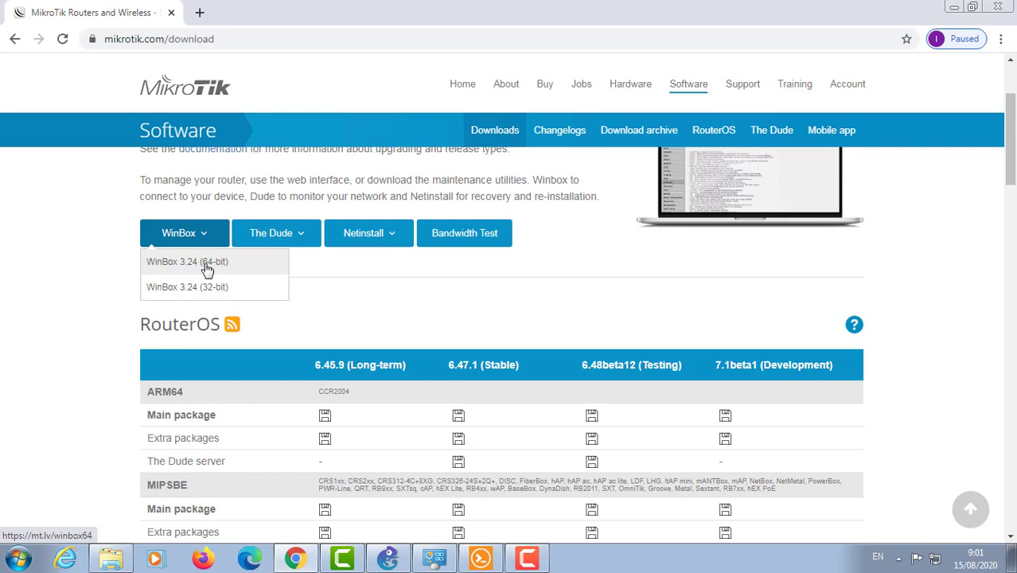
{"action": "left_click", "coordinate": [206, 270]}
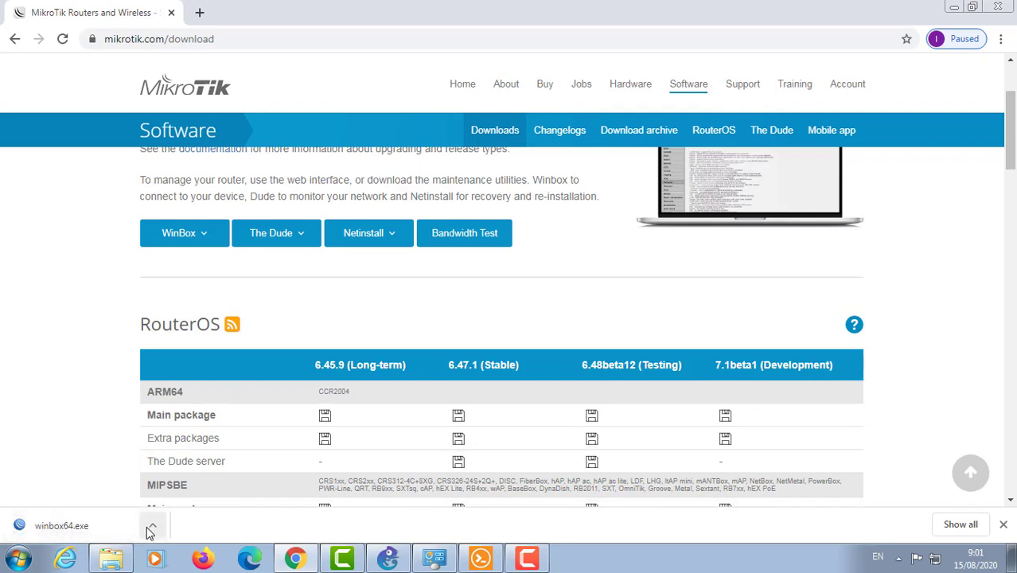
Step: Show winbox64.exe in the Downloads folder, then return to the GNS3 project
{"action": "left_click", "coordinate": [151, 527]}
{"action": "left_click", "coordinate": [194, 475]}
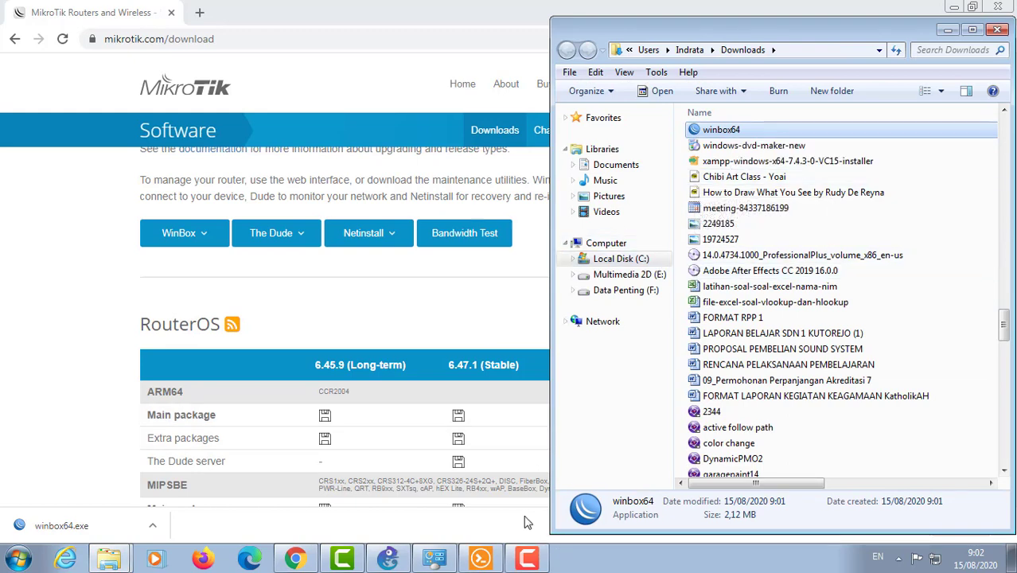
{"action": "left_click", "coordinate": [398, 558]}
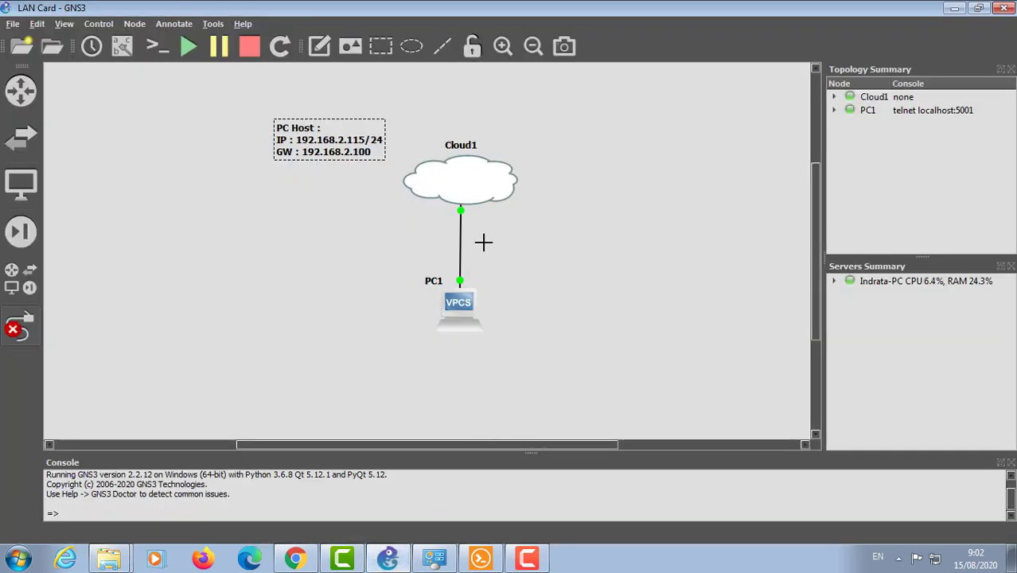
Step: Stop PC1, delete the Cloud1–PC1 link, and place a MikroTik router between Cloud1 and PC1
{"action": "left_click", "coordinate": [21, 326]}
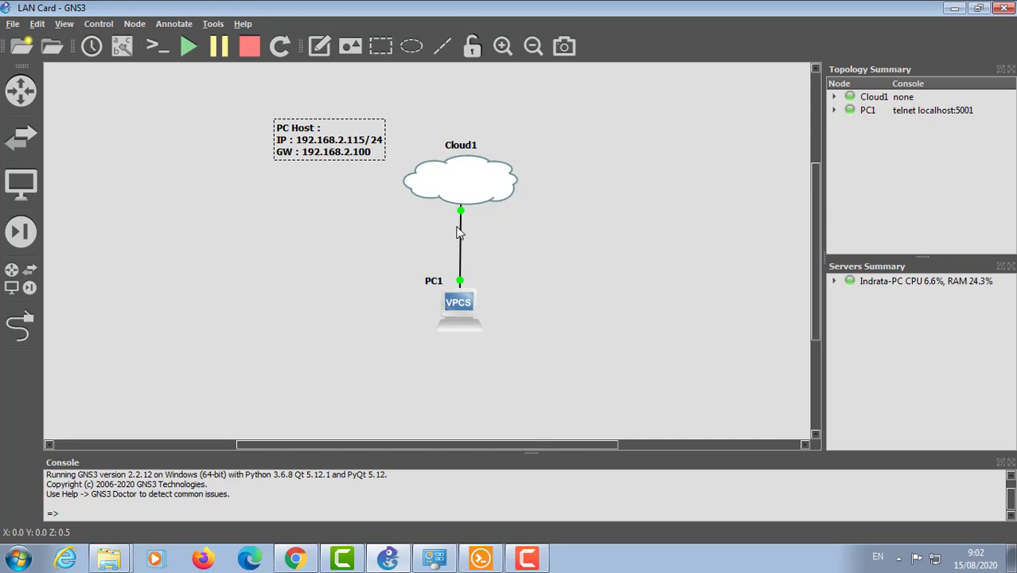
{"action": "left_click", "coordinate": [250, 46]}
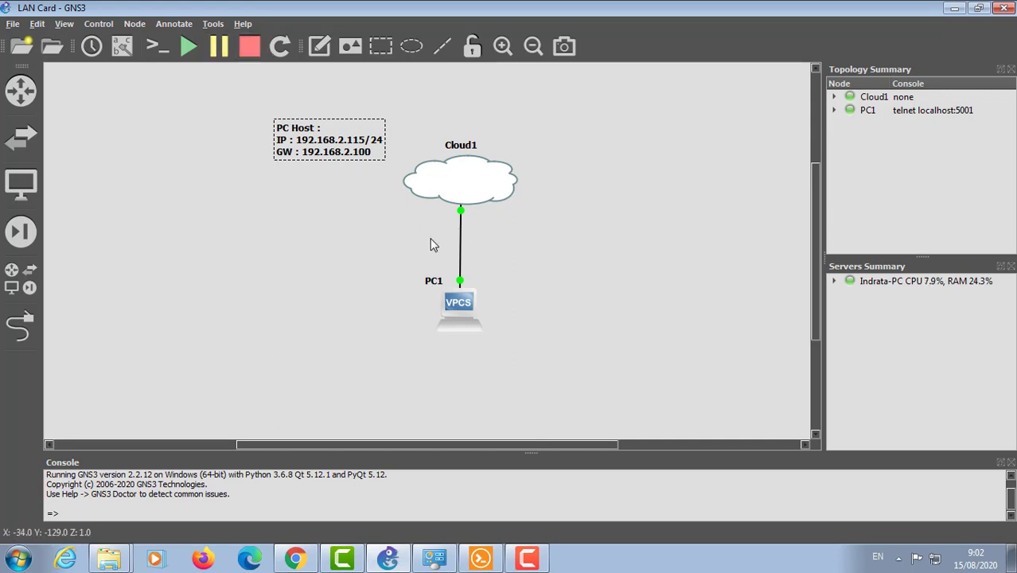
{"action": "right_click", "coordinate": [460, 266]}
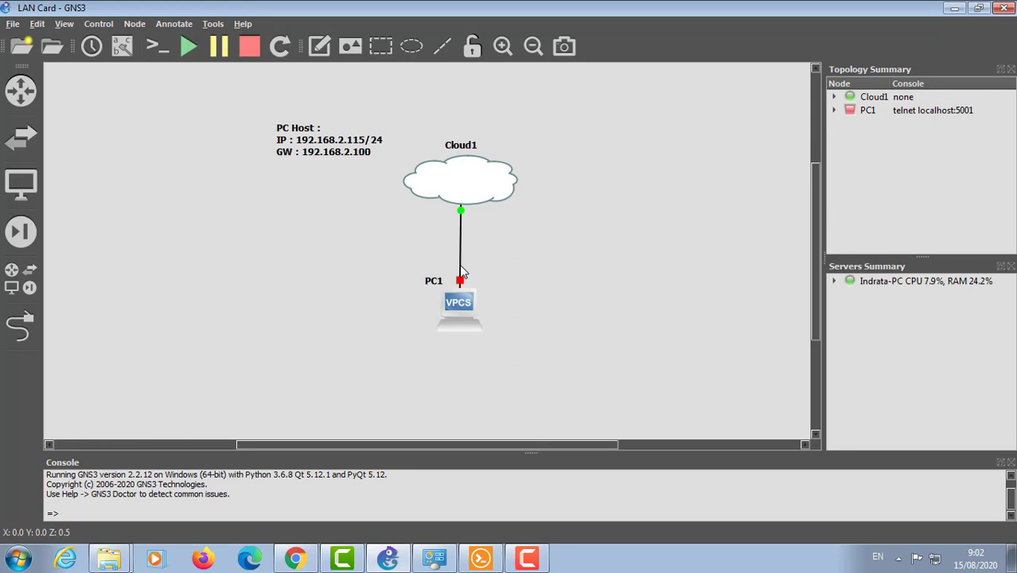
{"action": "left_click", "coordinate": [510, 326]}
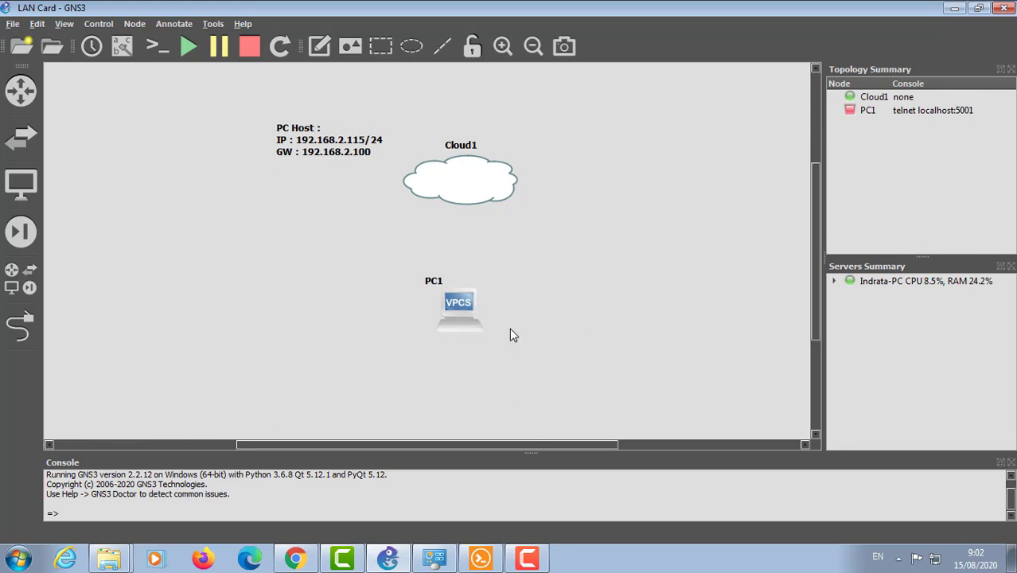
{"action": "left_click_drag", "start_coordinate": [457, 307], "coordinate": [391, 371]}
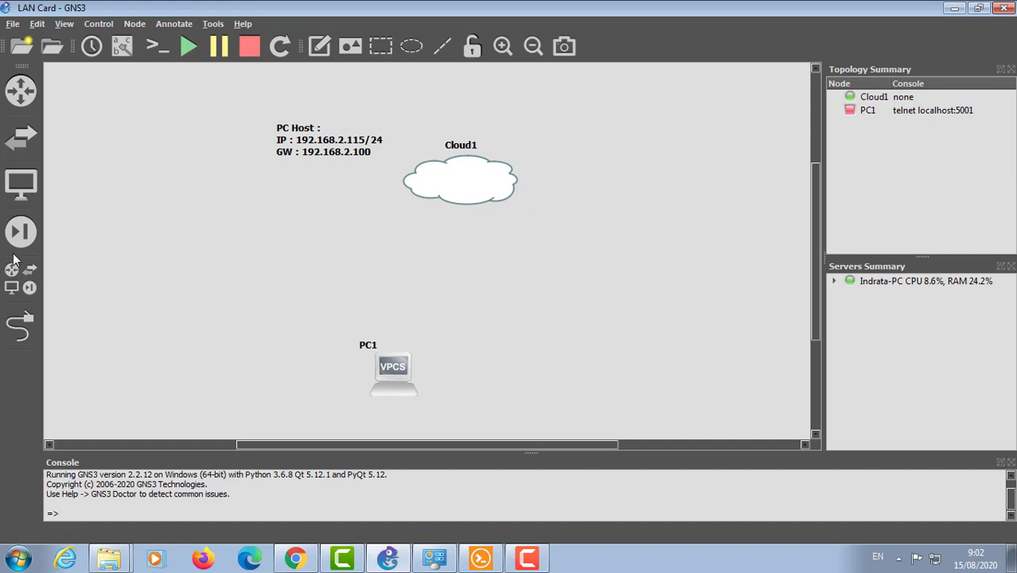
{"action": "left_click", "coordinate": [21, 279]}
{"action": "left_click_drag", "start_coordinate": [106, 254], "coordinate": [578, 290]}
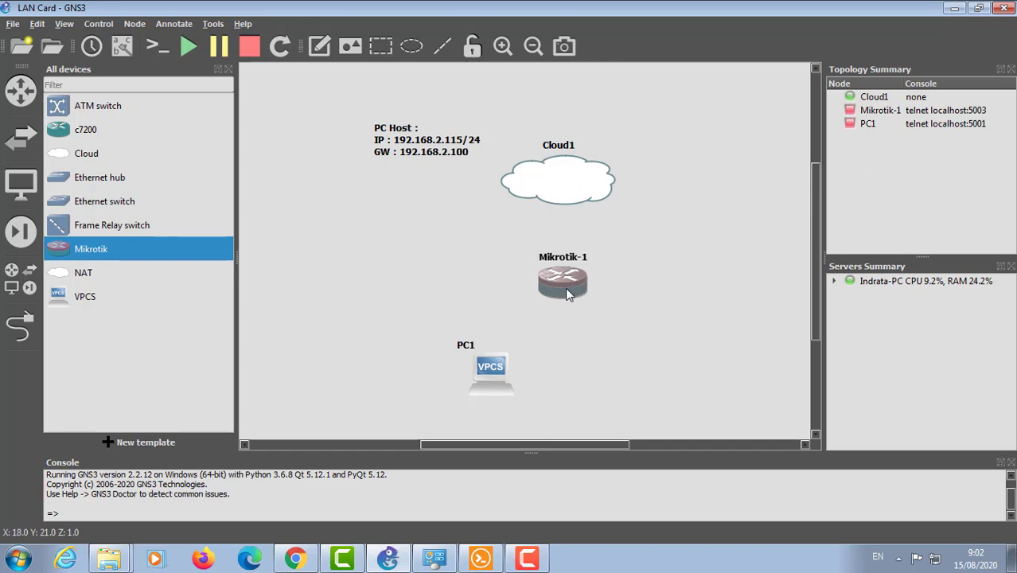
Step: Link Cloud1's Local Area Connection 2 to Mikrotik-1's ether1
{"action": "left_click", "coordinate": [19, 326]}
{"action": "left_click", "coordinate": [560, 182]}
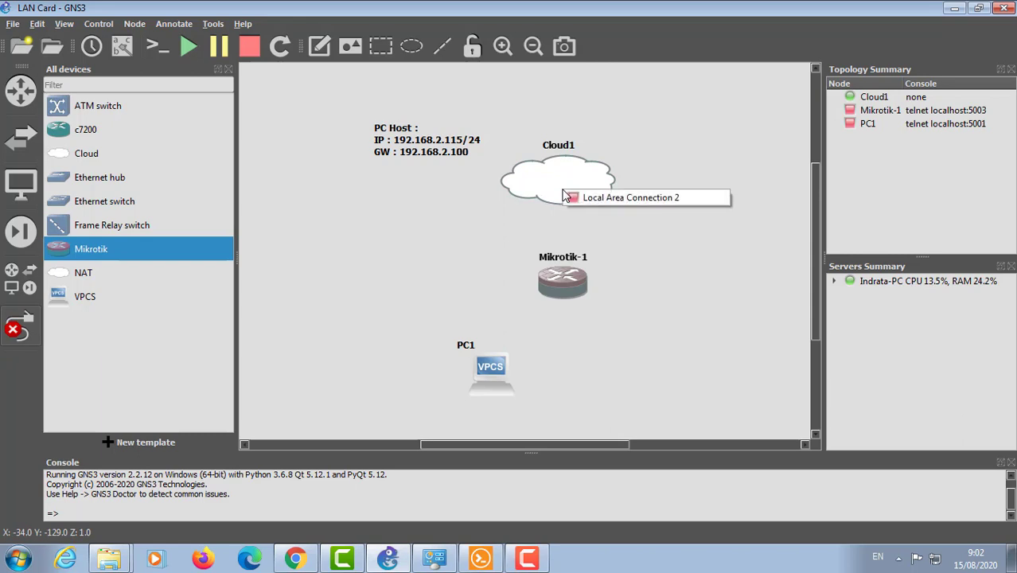
{"action": "left_click", "coordinate": [566, 203]}
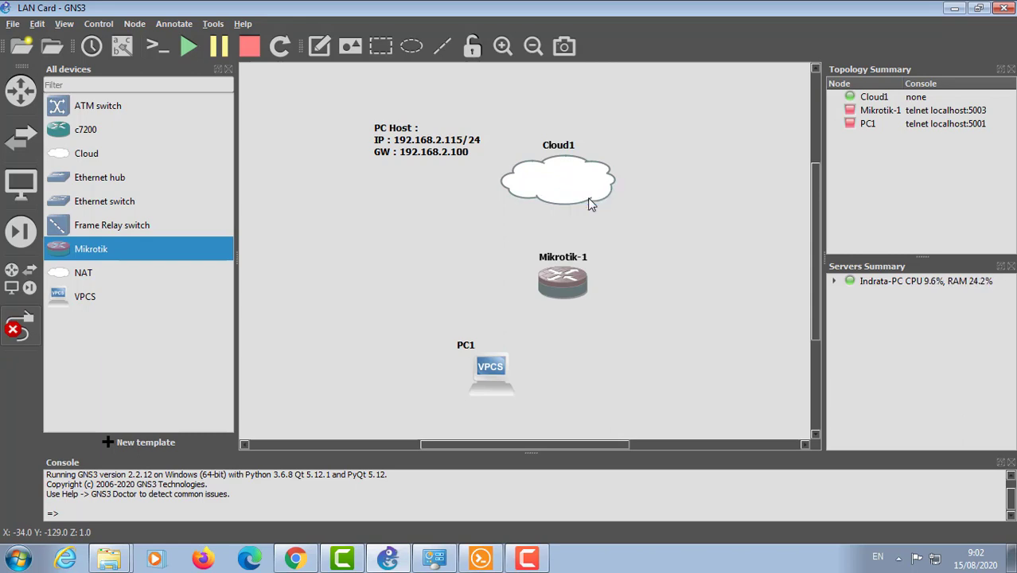
{"action": "left_click", "coordinate": [562, 287]}
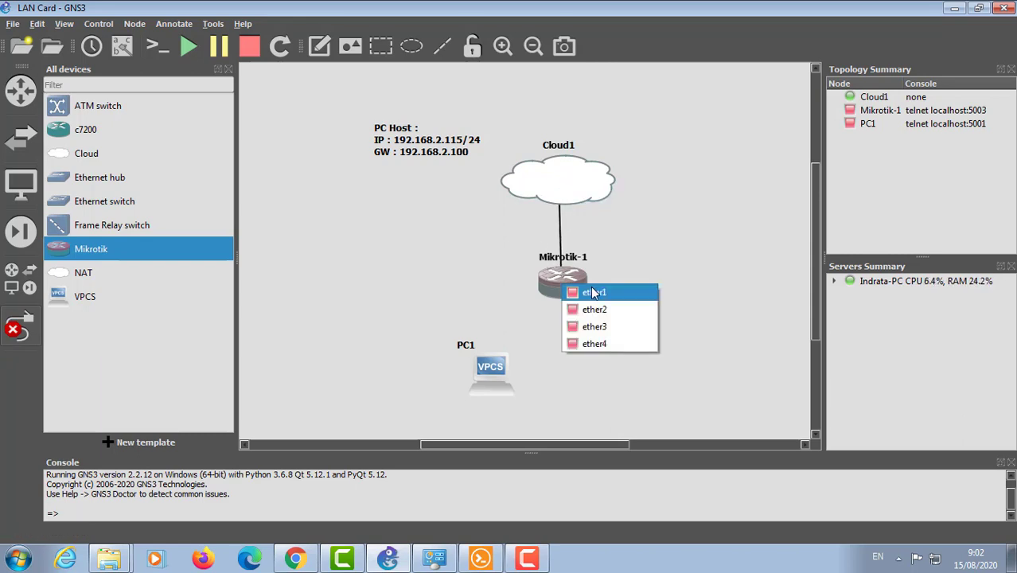
{"action": "left_click", "coordinate": [593, 293]}
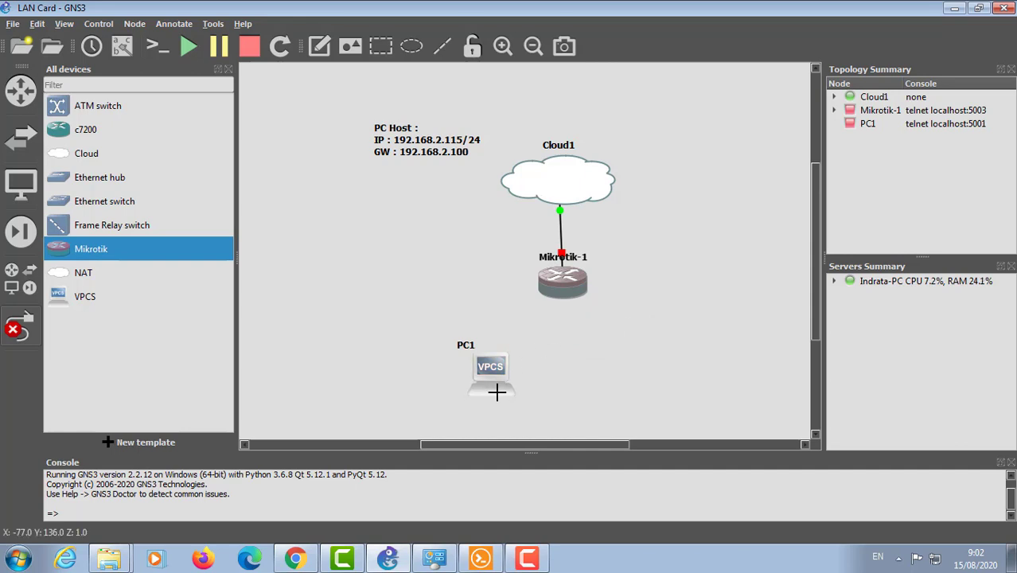
Step: Link Mikrotik-1's ether2 to PC1's Ethernet0 and align PC1 directly under the router
{"action": "left_click", "coordinate": [565, 280]}
{"action": "left_click", "coordinate": [595, 307]}
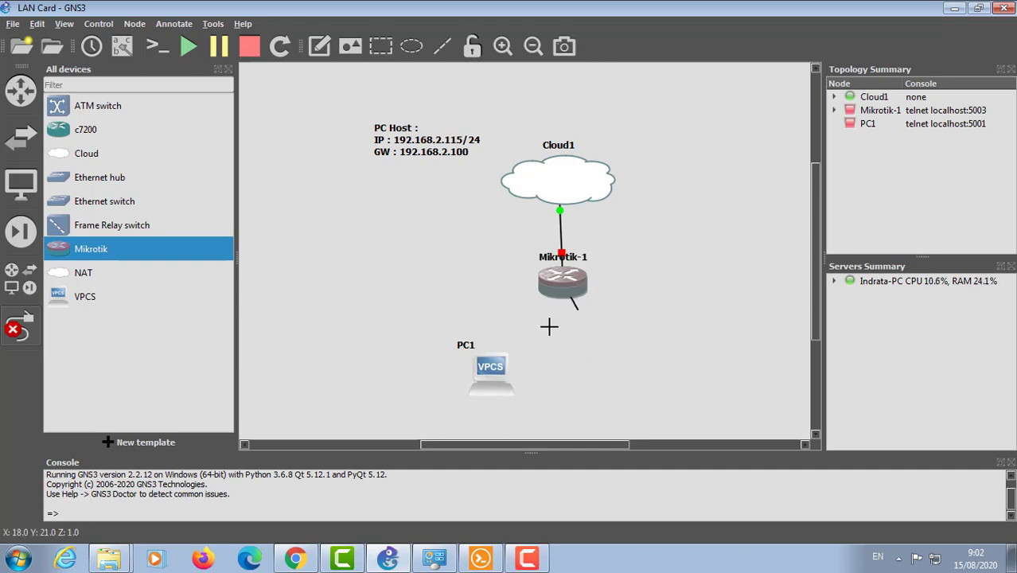
{"action": "left_click", "coordinate": [499, 370]}
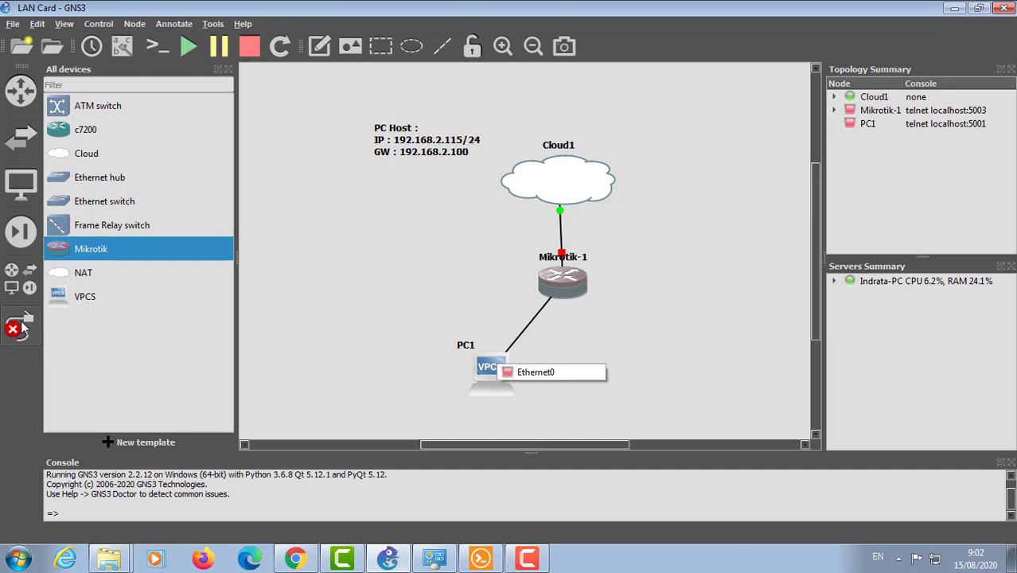
{"action": "left_click", "coordinate": [23, 324]}
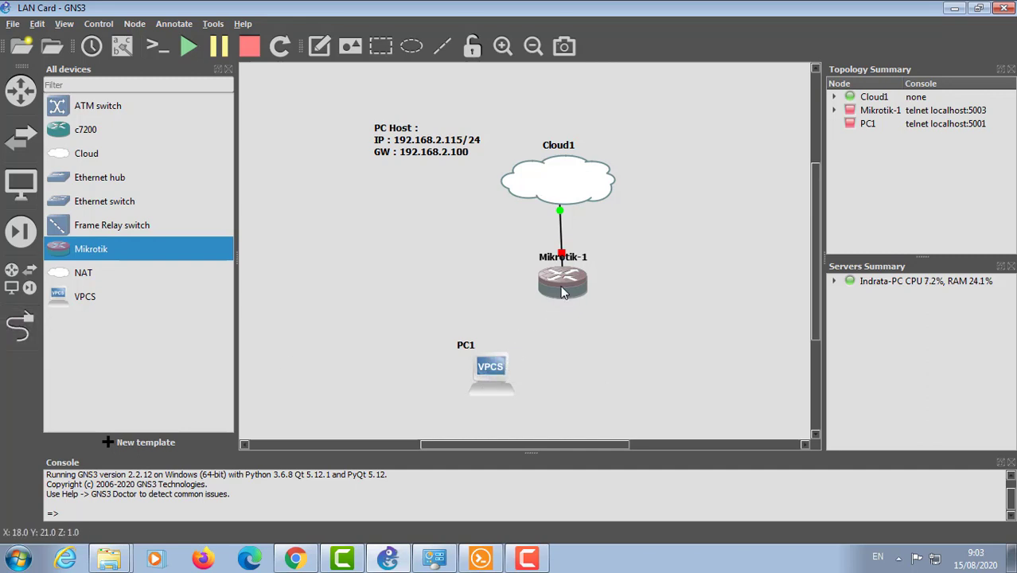
{"action": "left_click", "coordinate": [21, 326]}
{"action": "left_click", "coordinate": [559, 291]}
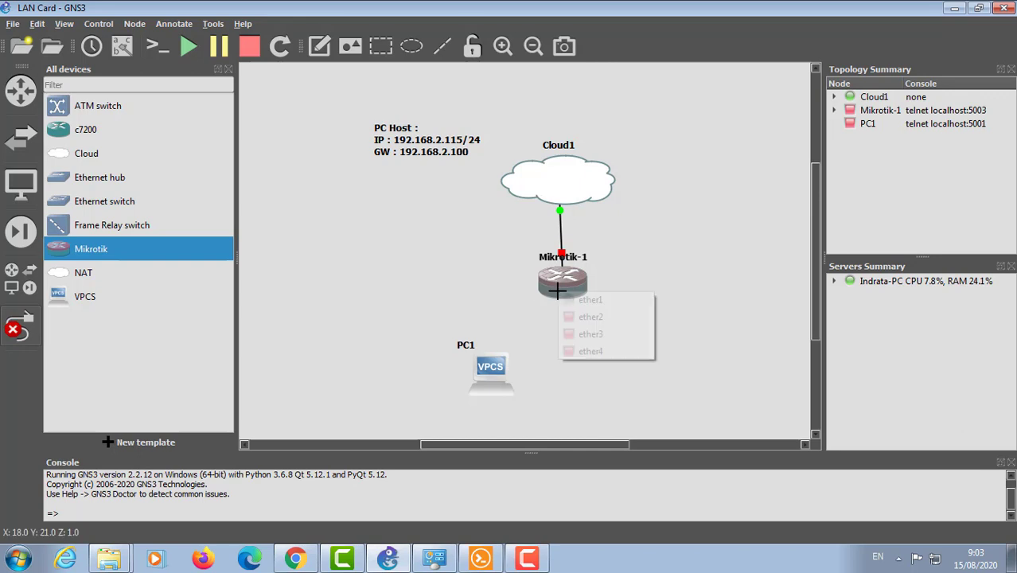
{"action": "left_click", "coordinate": [574, 317]}
{"action": "left_click", "coordinate": [509, 365]}
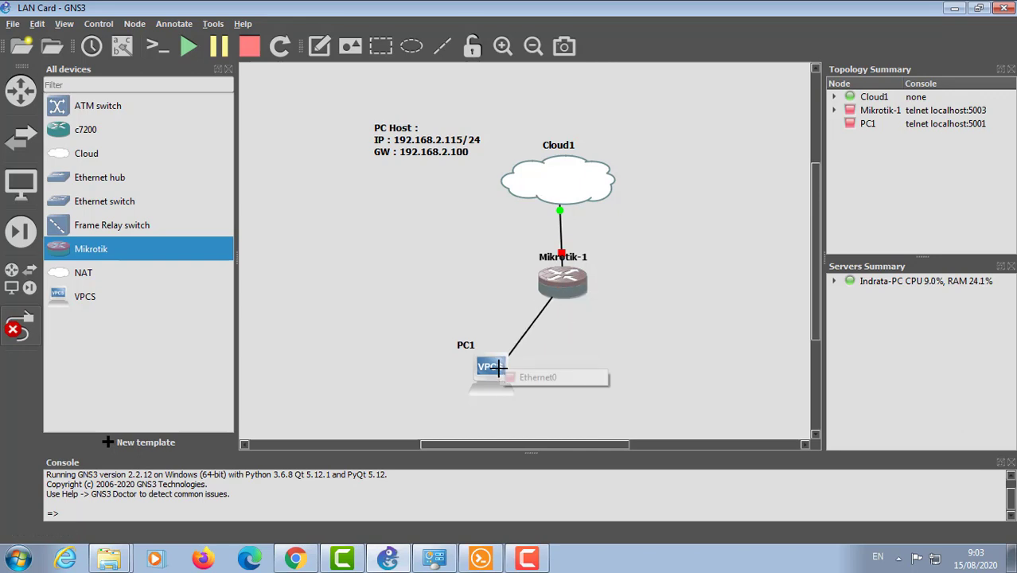
{"action": "left_click", "coordinate": [524, 377]}
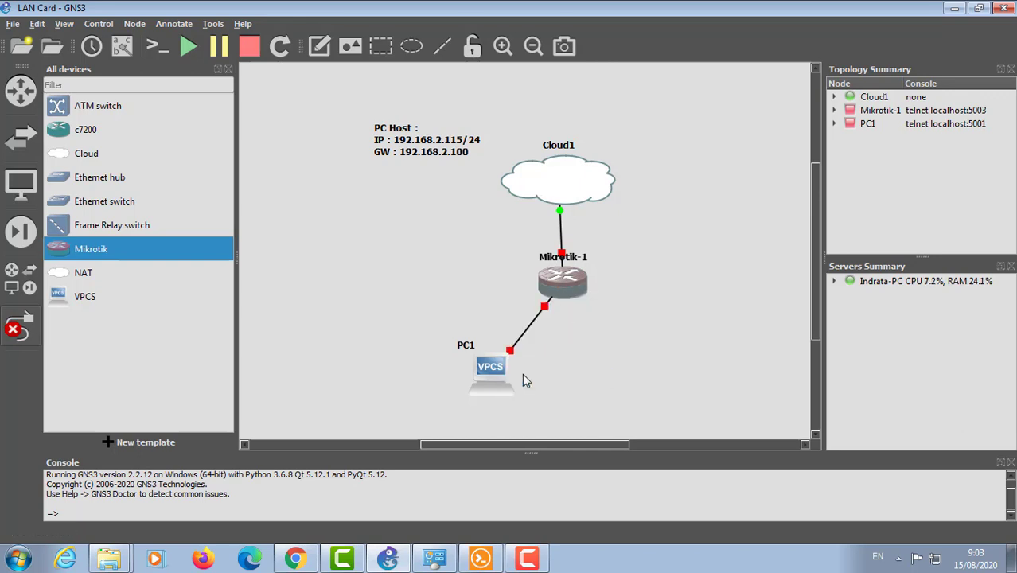
{"action": "left_click", "coordinate": [30, 339]}
{"action": "left_click_drag", "start_coordinate": [495, 372], "coordinate": [568, 382]}
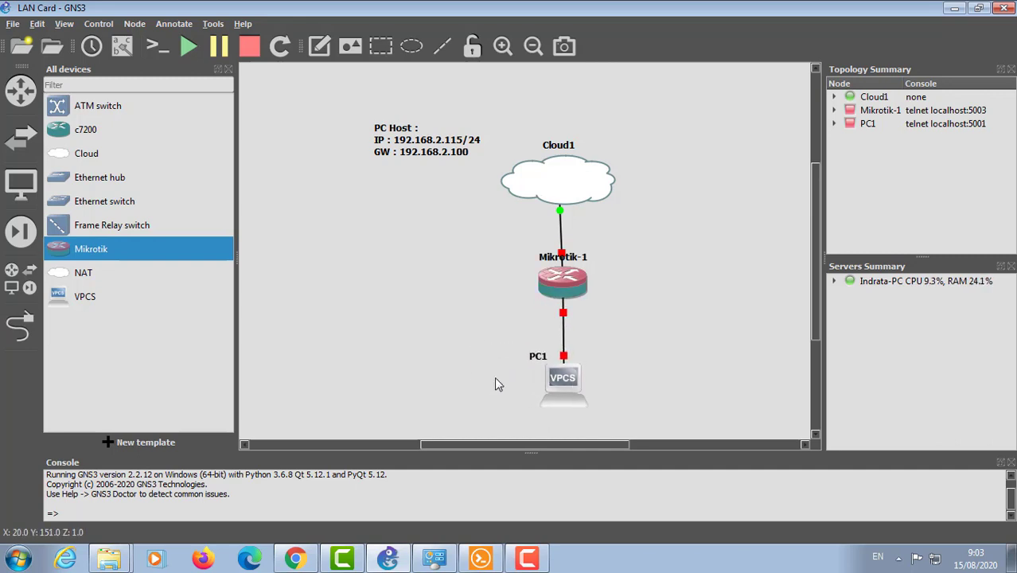
{"action": "left_click", "coordinate": [21, 278]}
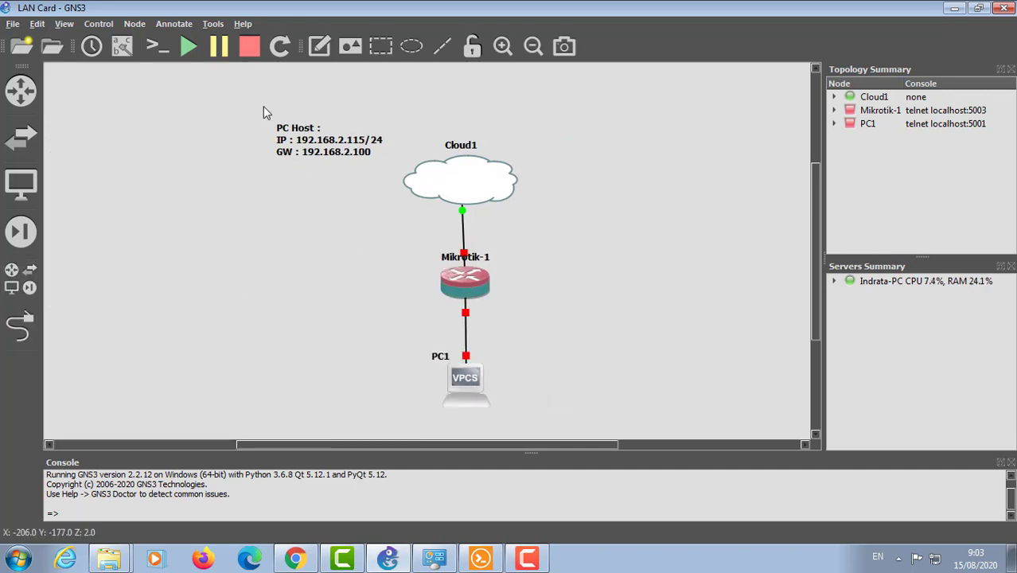
Step: Drag the PC Host note, Cloud1, Mikrotik-1 and PC1 together into the canvas's top-left corner
{"action": "left_click_drag", "start_coordinate": [257, 92], "coordinate": [567, 423]}
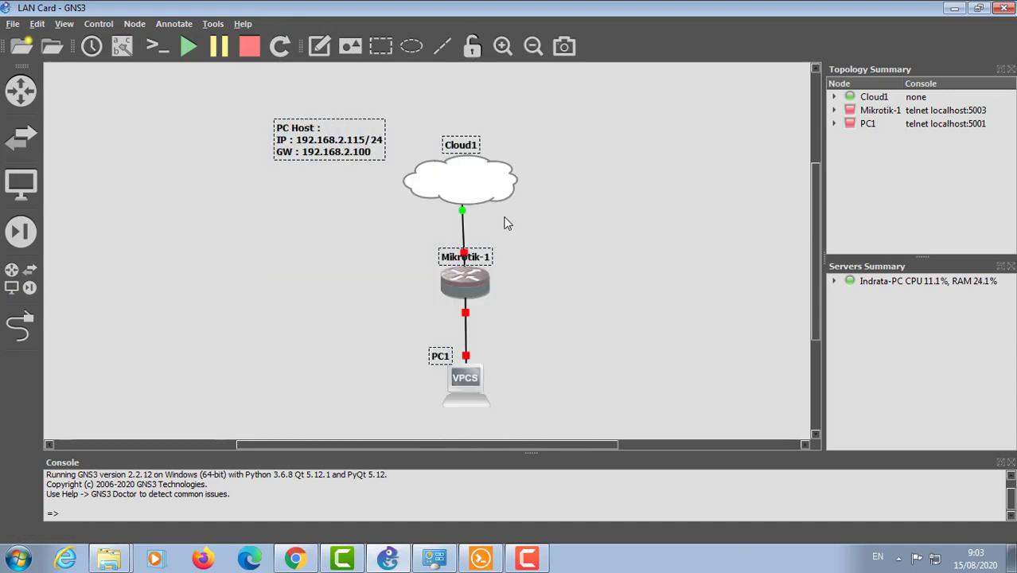
{"action": "left_click_drag", "start_coordinate": [488, 192], "coordinate": [265, 154]}
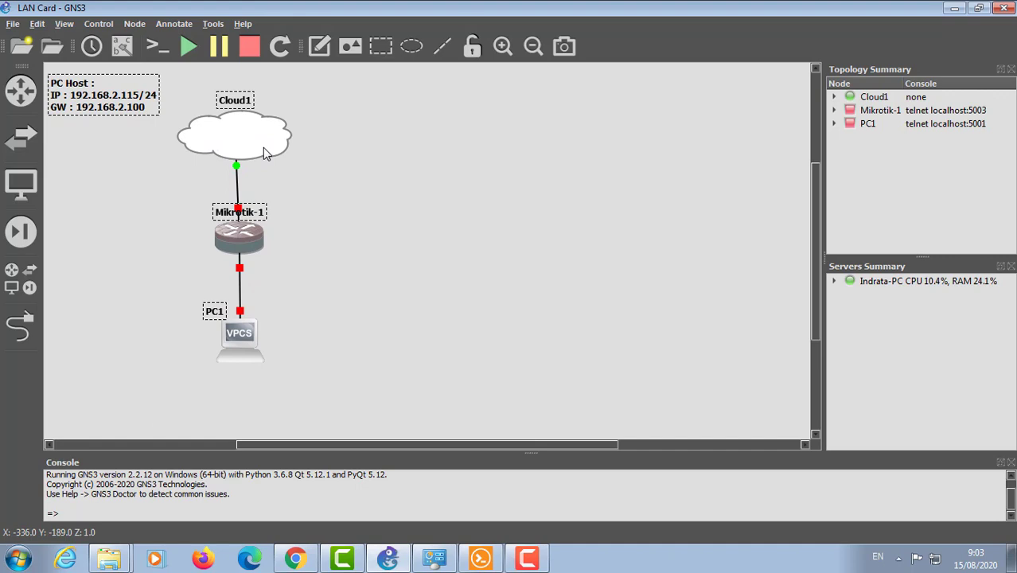
{"action": "left_click_drag", "start_coordinate": [129, 90], "coordinate": [181, 89]}
{"action": "left_click", "coordinate": [139, 89]}
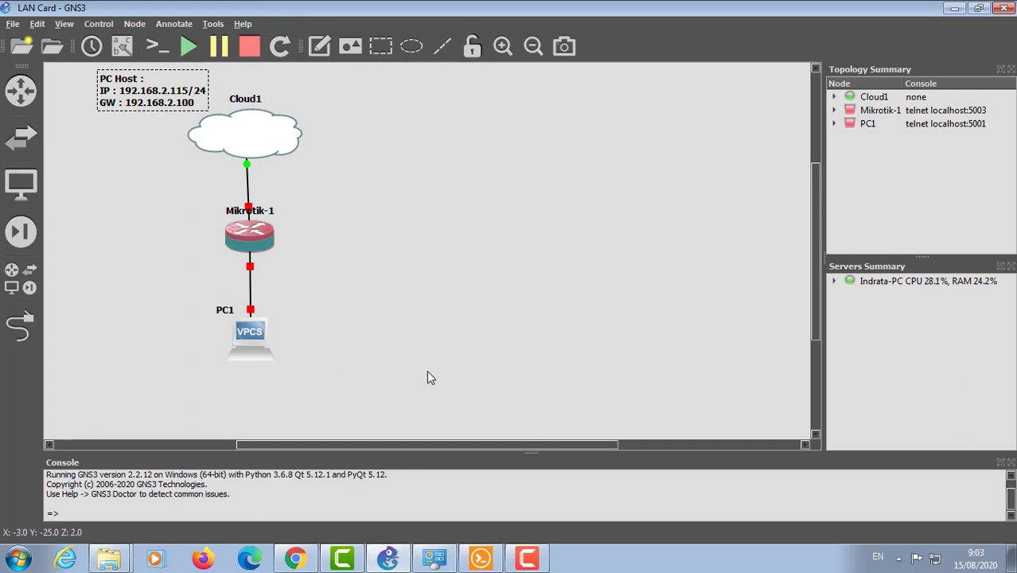
{"action": "left_click_drag", "start_coordinate": [426, 377], "coordinate": [76, 62]}
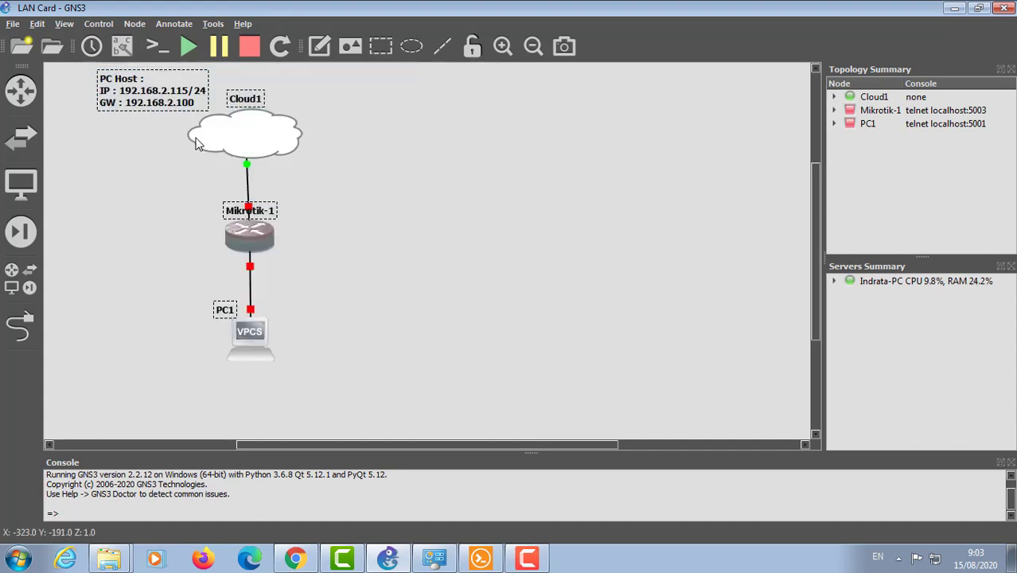
{"action": "left_click_drag", "start_coordinate": [237, 133], "coordinate": [190, 134]}
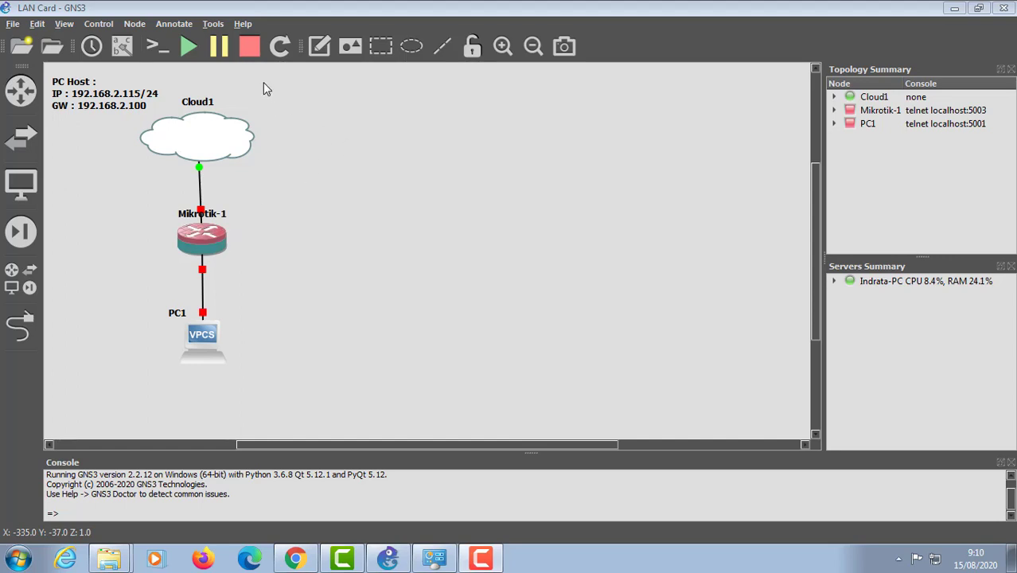
Step: Turn on interface labels for all links in the topology
{"action": "left_click", "coordinate": [319, 47]}
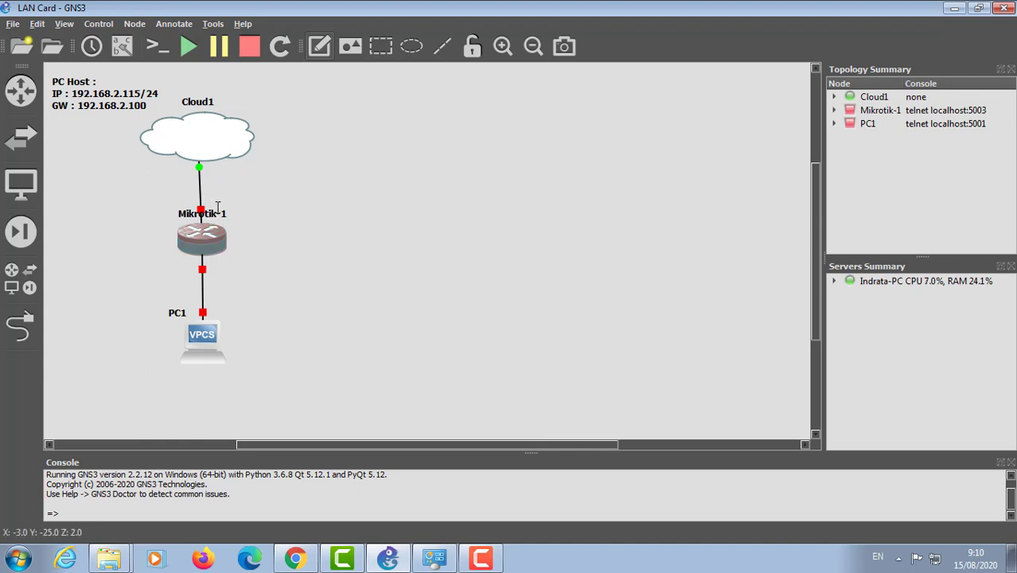
{"action": "left_click", "coordinate": [123, 50]}
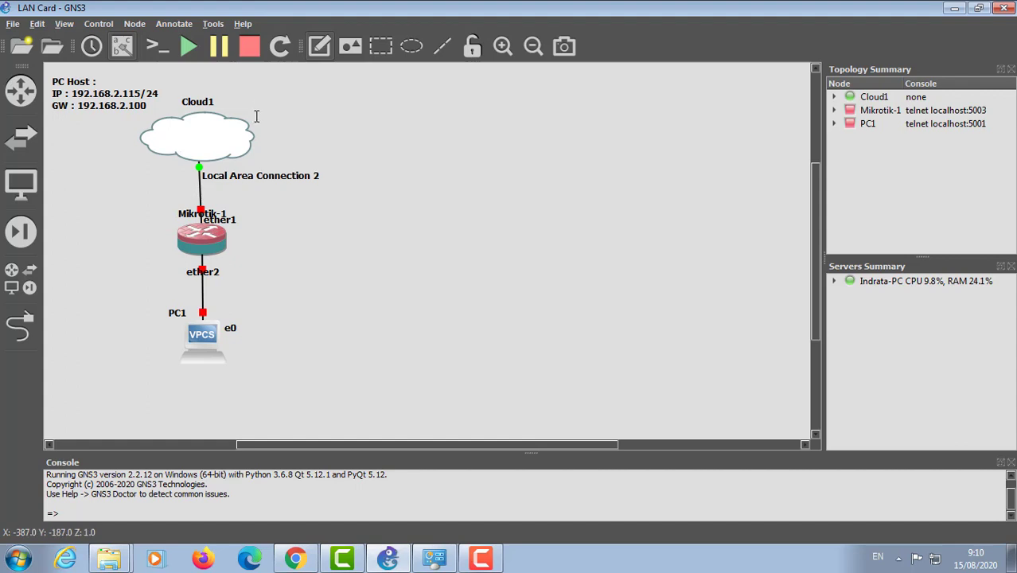
{"action": "left_click", "coordinate": [184, 207]}
Step: Reposition the Mikrotik-1, ether1, ether2, PC1 and e0 labels beside their nodes and ports
{"action": "left_click_drag", "start_coordinate": [184, 214], "coordinate": [118, 234]}
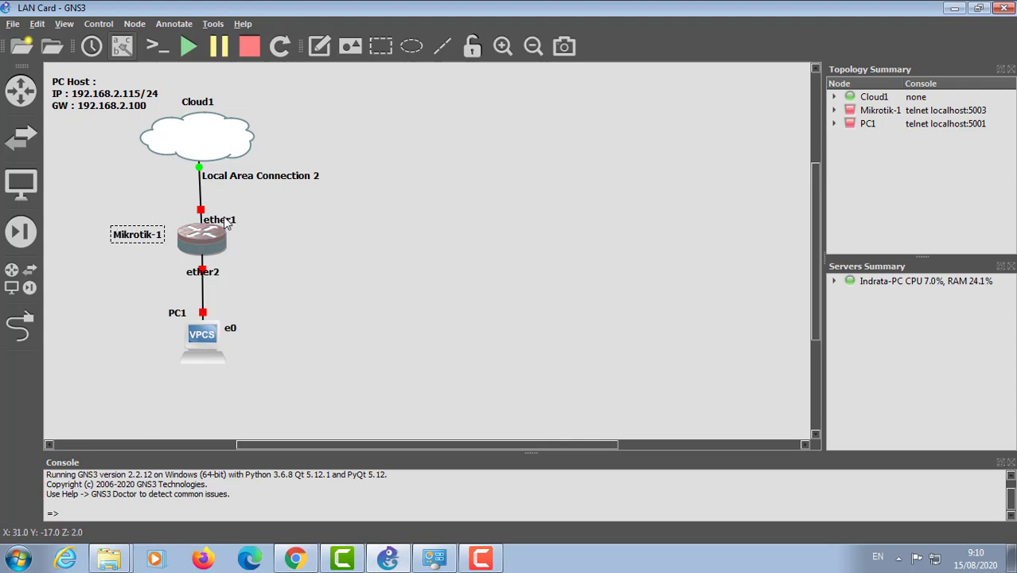
{"action": "left_click_drag", "start_coordinate": [227, 220], "coordinate": [183, 207]}
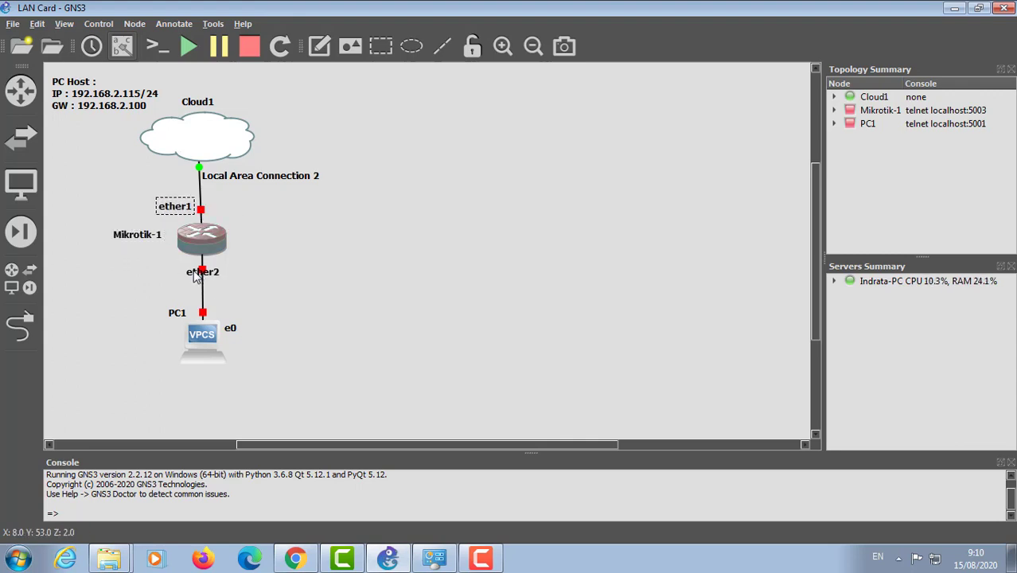
{"action": "left_click_drag", "start_coordinate": [195, 273], "coordinate": [163, 271]}
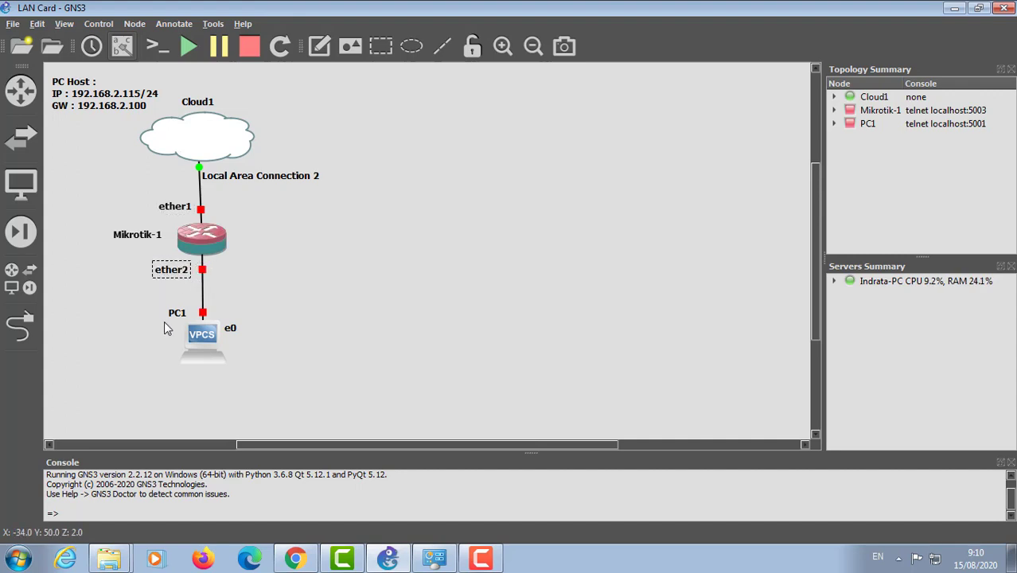
{"action": "left_click_drag", "start_coordinate": [175, 313], "coordinate": [163, 338]}
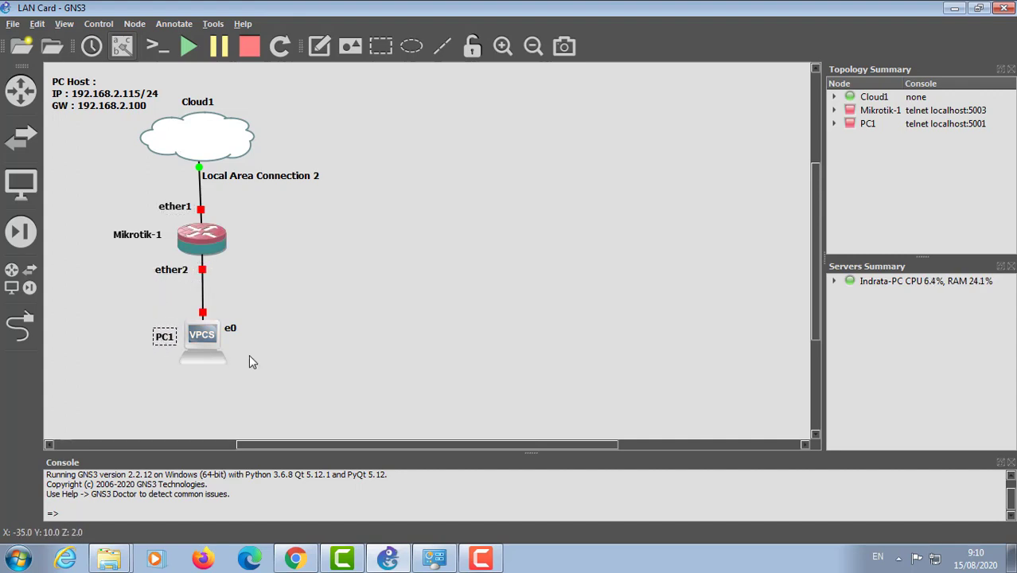
{"action": "left_click_drag", "start_coordinate": [233, 329], "coordinate": [226, 316]}
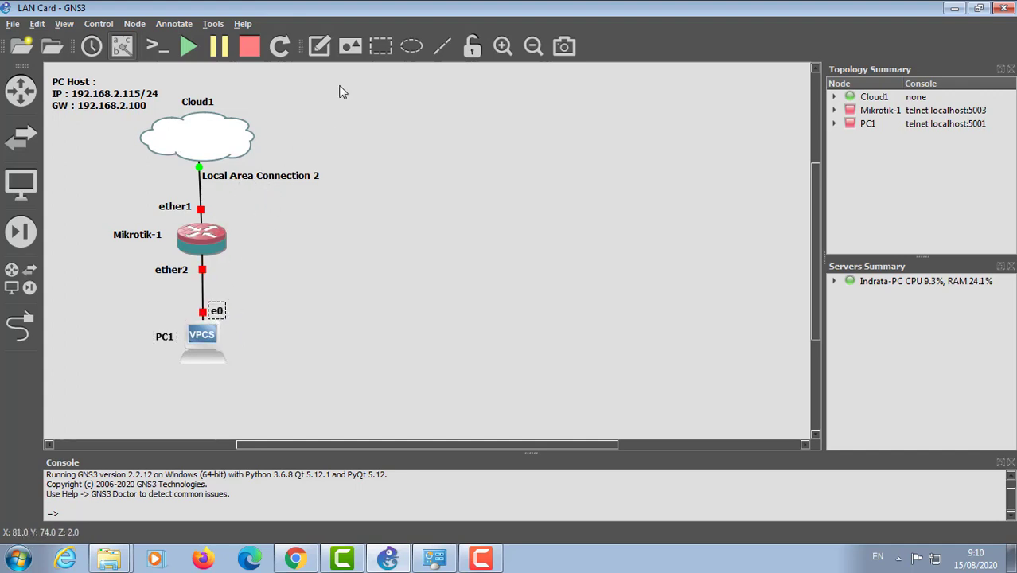
{"action": "left_click", "coordinate": [319, 45]}
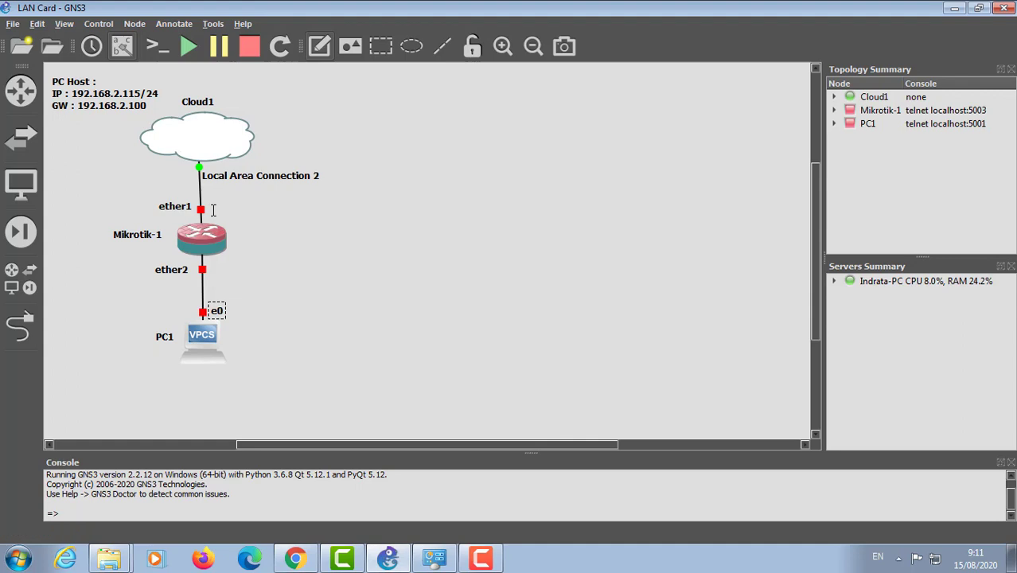
Step: Add a '192.168.2.110/24' text note beside ether1
{"action": "left_click", "coordinate": [213, 210]}
{"action": "type", "text": "192.168.2"}
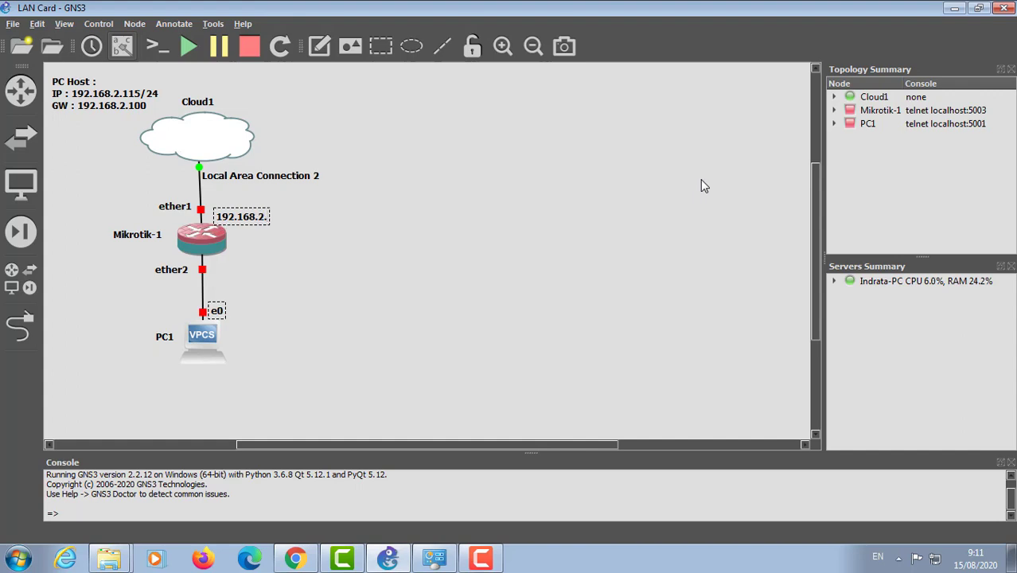
{"action": "type", "text": ".110"}
{"action": "type", "text": "/24"}
{"action": "left_click_drag", "start_coordinate": [268, 216], "coordinate": [268, 205]}
{"action": "left_click", "coordinate": [272, 191]}
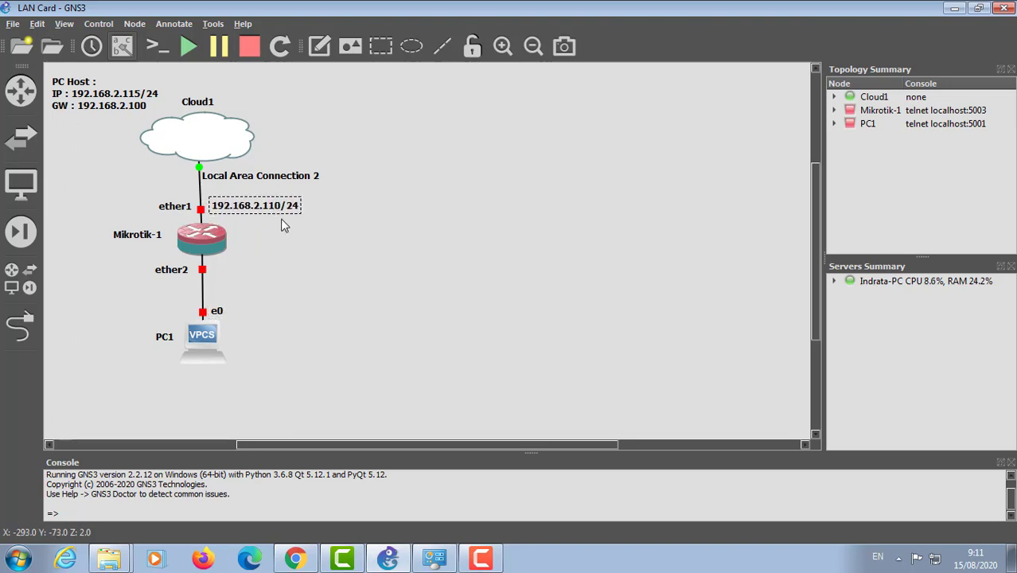
Step: Duplicate that note next to ether2 and edit it toward 192.168.100.1/24
{"action": "right_click", "coordinate": [271, 206]}
{"action": "left_click", "coordinate": [316, 209]}
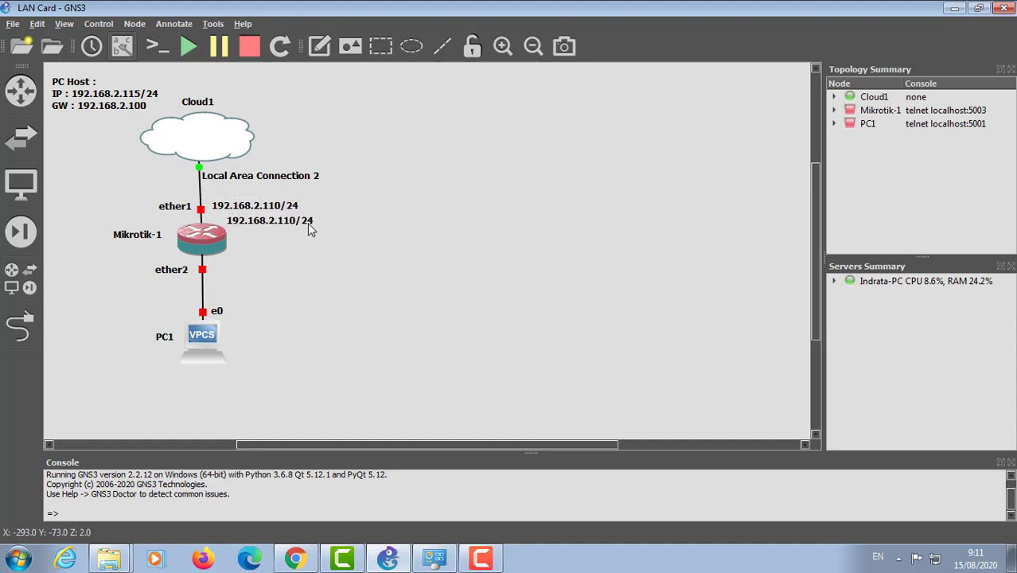
{"action": "left_click_drag", "start_coordinate": [277, 223], "coordinate": [265, 270]}
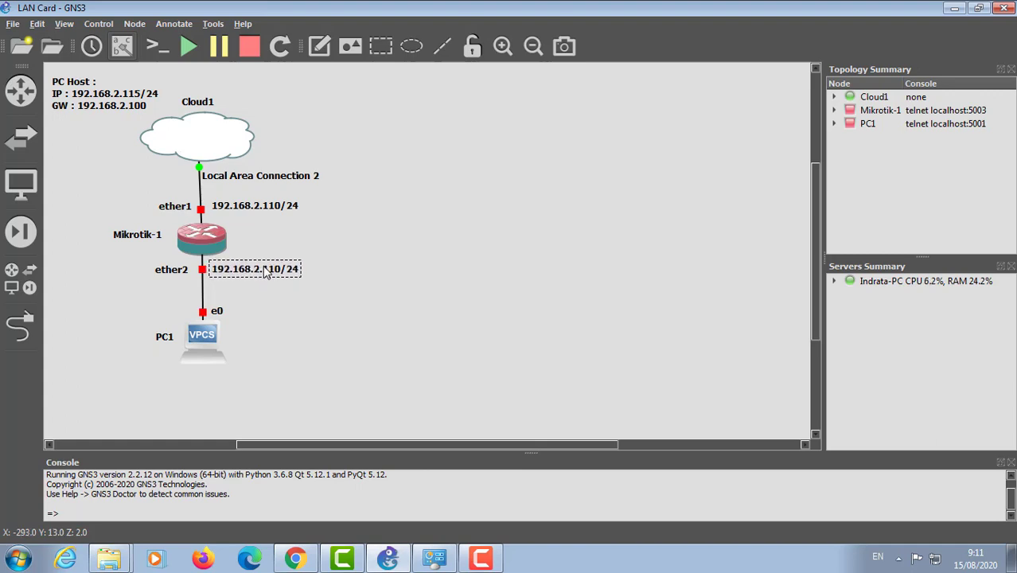
{"action": "double_click", "coordinate": [257, 269]}
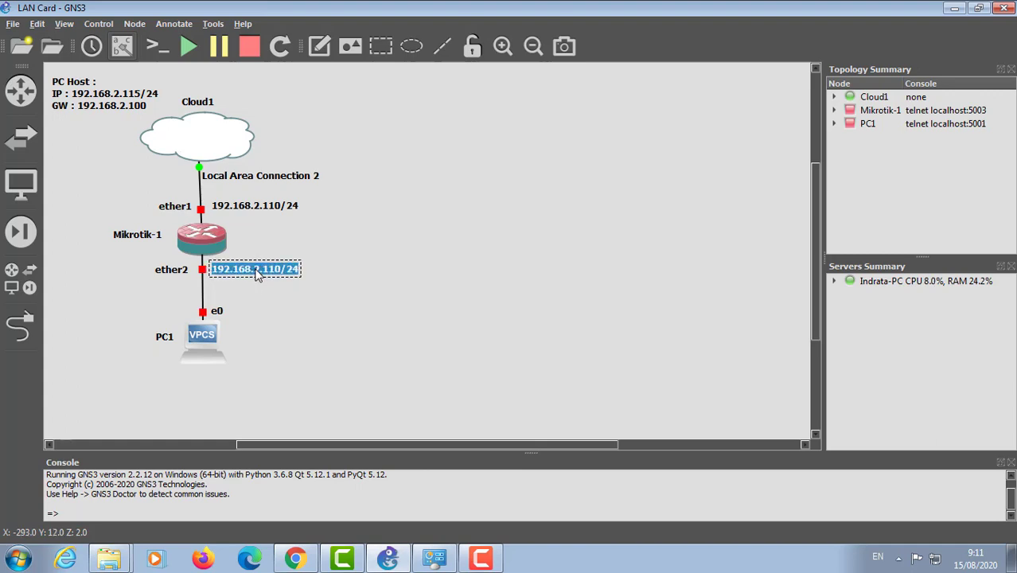
{"action": "left_click", "coordinate": [254, 272]}
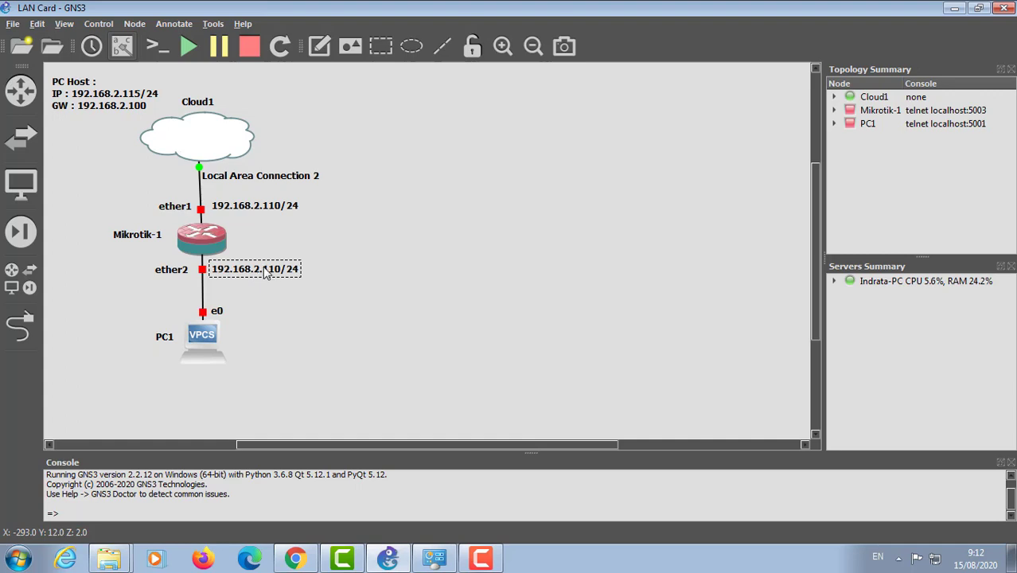
{"action": "key", "text": "BackSpace"}
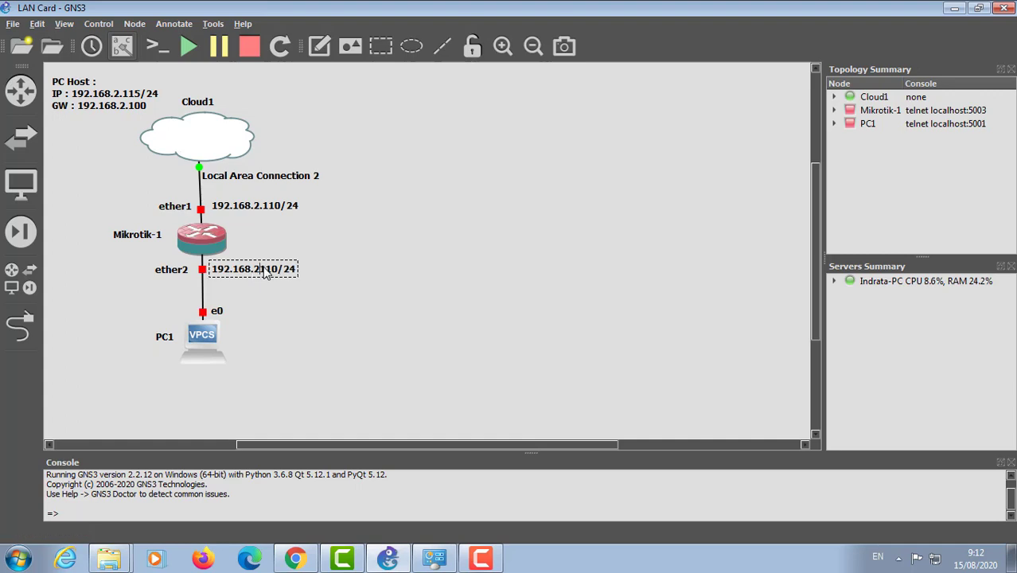
{"action": "key", "text": "BackSpace"}
{"action": "type", "text": "100"}
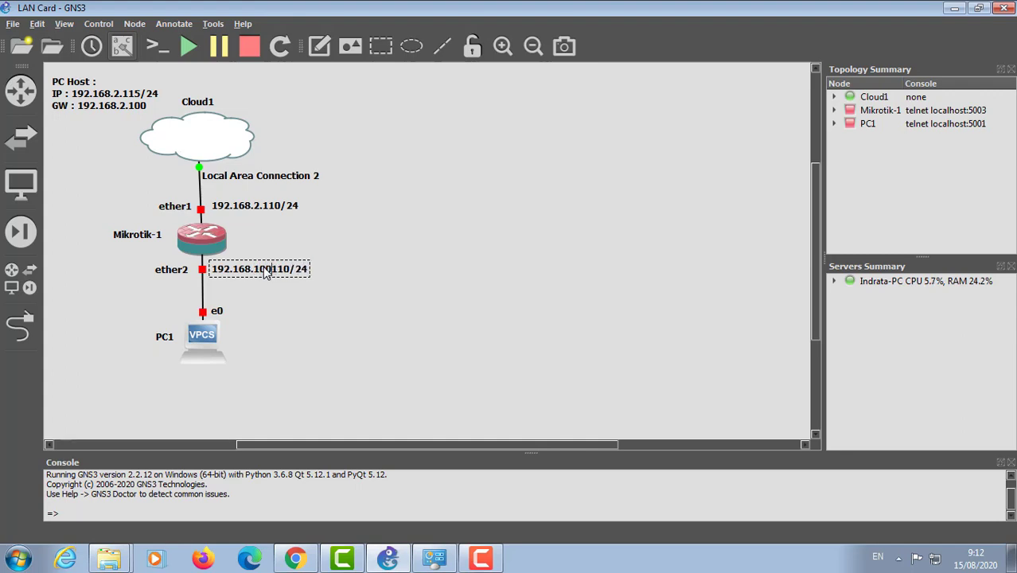
{"action": "type", "text": "."}
{"action": "key", "text": "Delete"}
{"action": "key", "text": "Delete"}
{"action": "key", "text": "Delete"}
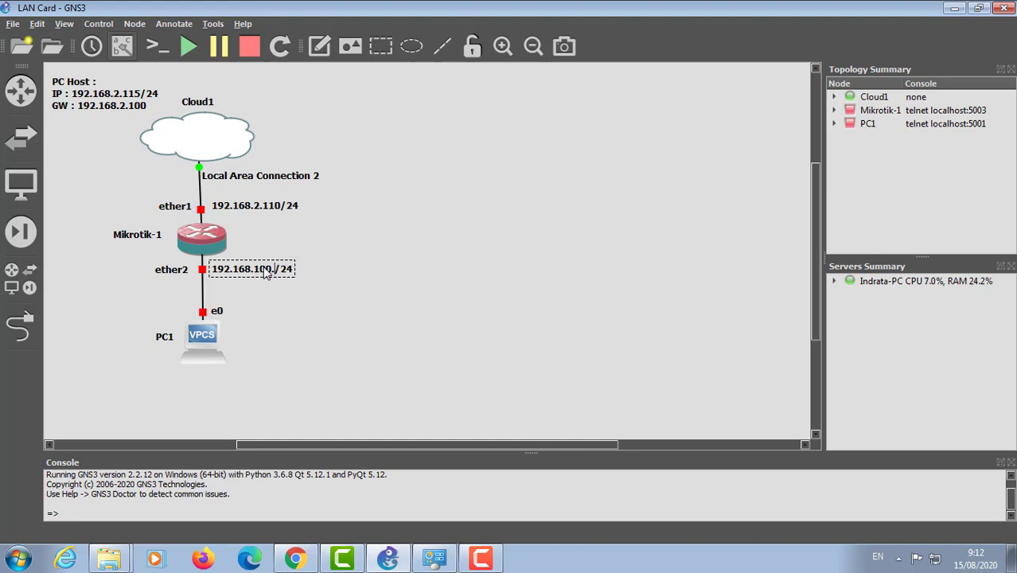
{"action": "type", "text": "1"}
Step: Copy the ether2 note beside PC1's e0, shift the e0 label left, and edit it to 192.168.100.10/24
{"action": "right_click", "coordinate": [270, 274]}
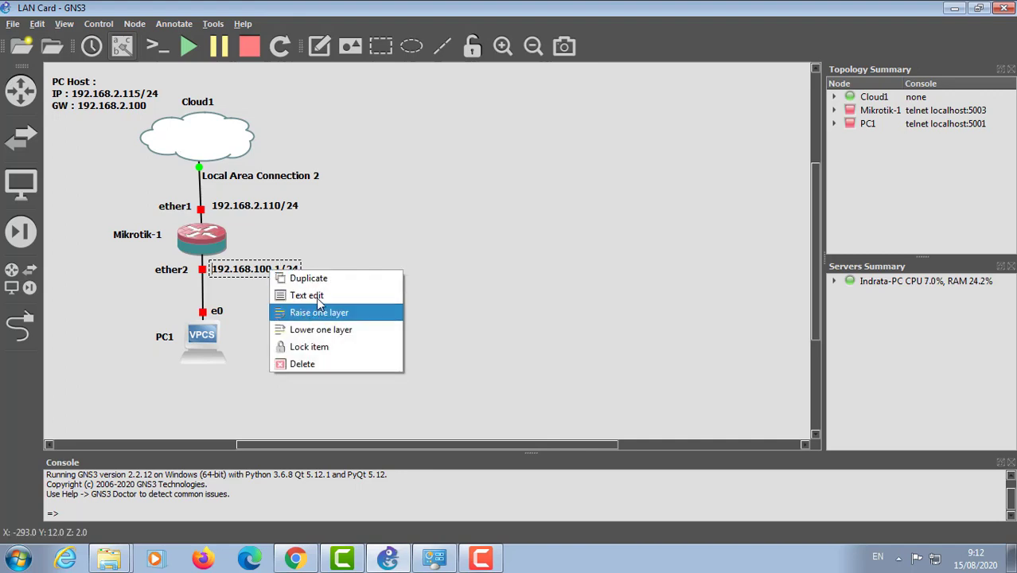
{"action": "left_click", "coordinate": [301, 284]}
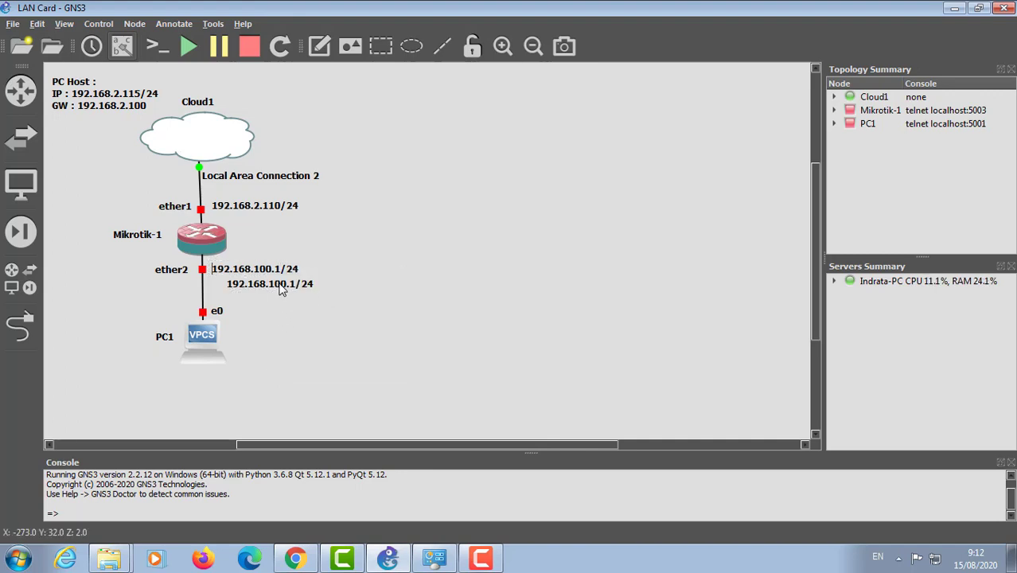
{"action": "left_click_drag", "start_coordinate": [282, 289], "coordinate": [285, 316]}
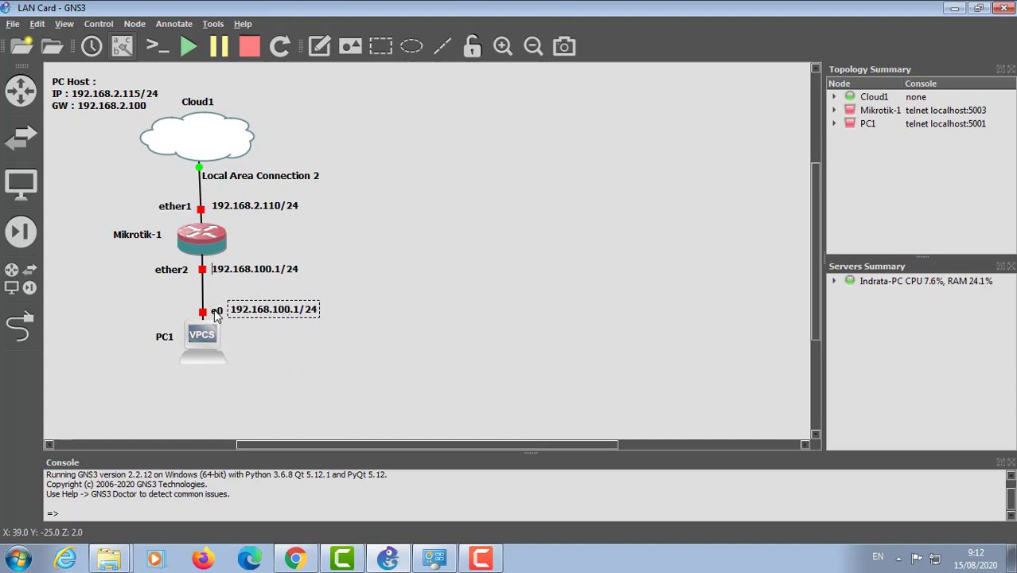
{"action": "left_click_drag", "start_coordinate": [215, 312], "coordinate": [189, 312]}
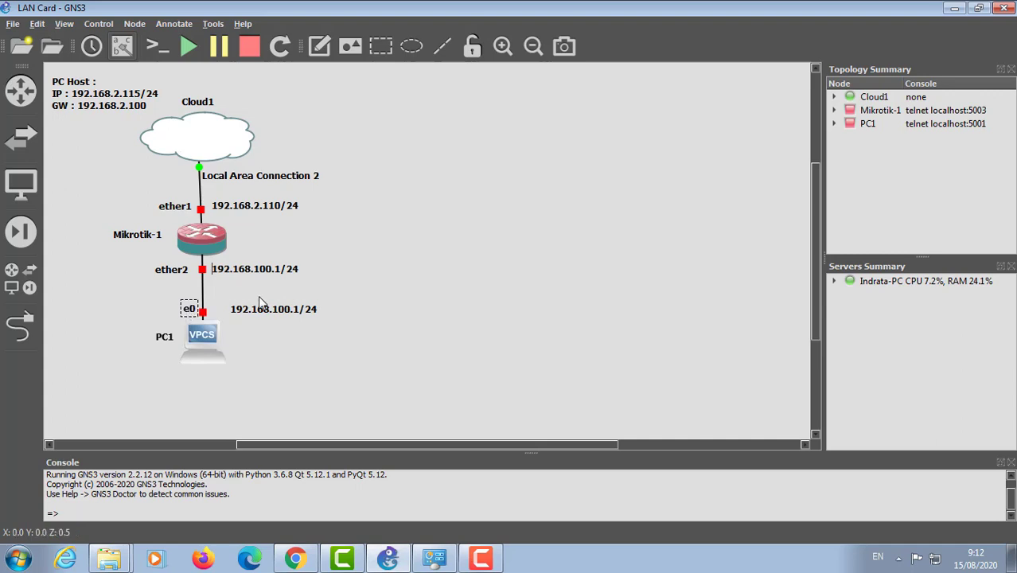
{"action": "left_click_drag", "start_coordinate": [280, 313], "coordinate": [258, 308]}
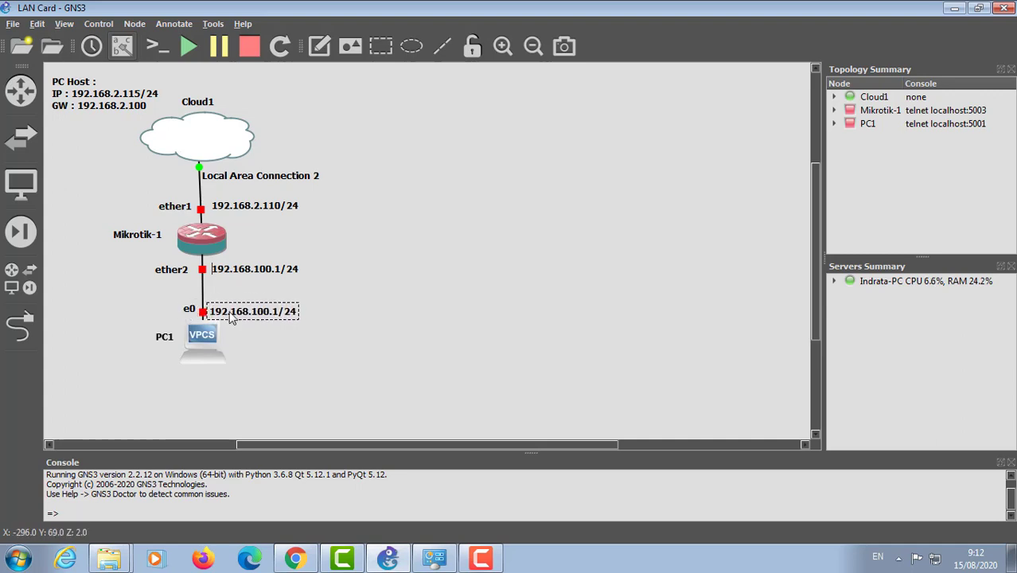
{"action": "double_click", "coordinate": [277, 317]}
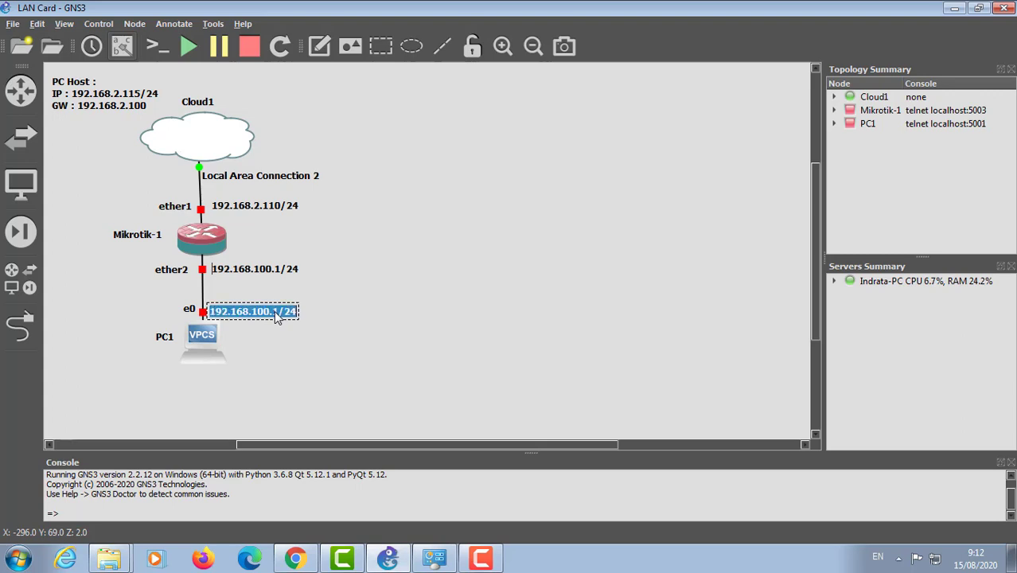
{"action": "left_click", "coordinate": [277, 316]}
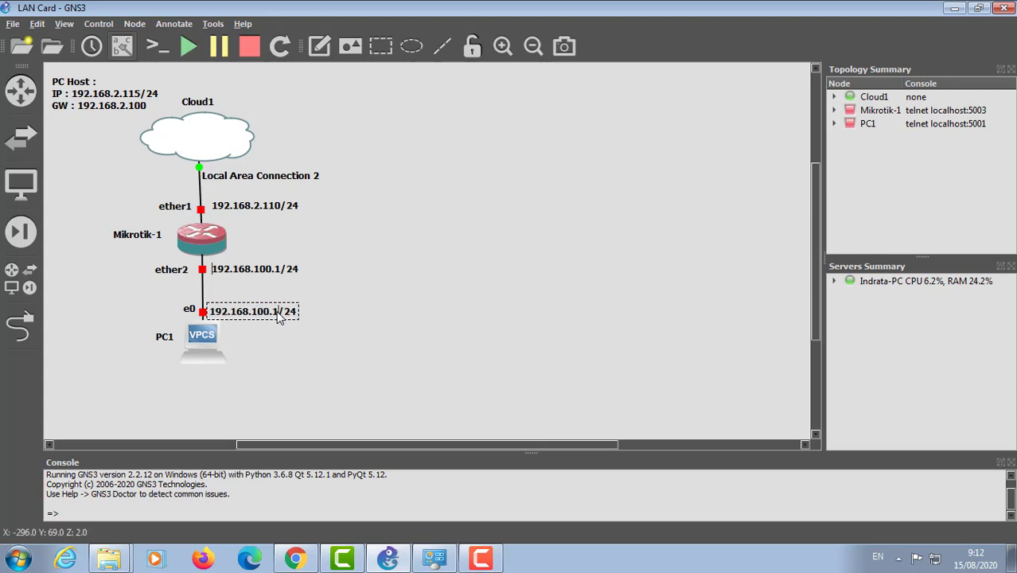
{"action": "type", "text": "0"}
{"action": "left_click", "coordinate": [350, 351]}
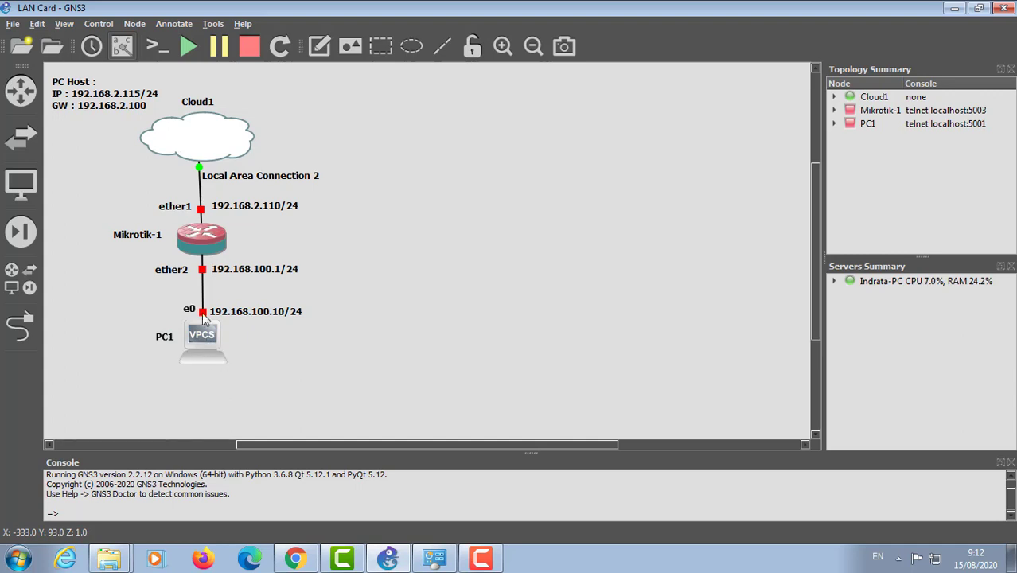
Step: Duplicate PC1's address note beside the PC1 icon and change it to 'GW : 192.168.100.1'
{"action": "right_click", "coordinate": [292, 313]}
{"action": "left_click", "coordinate": [342, 320]}
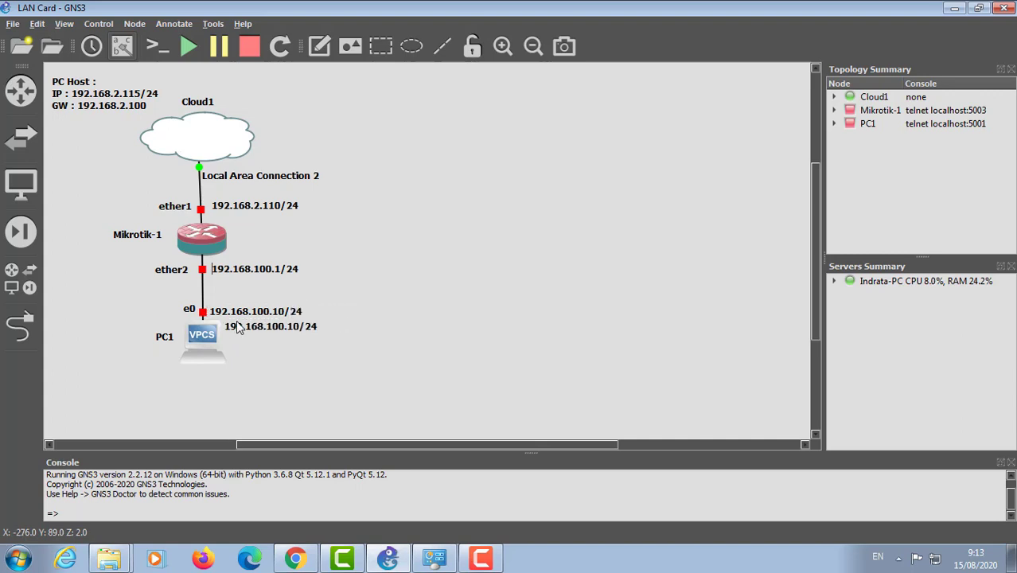
{"action": "left_click_drag", "start_coordinate": [256, 327], "coordinate": [259, 338]}
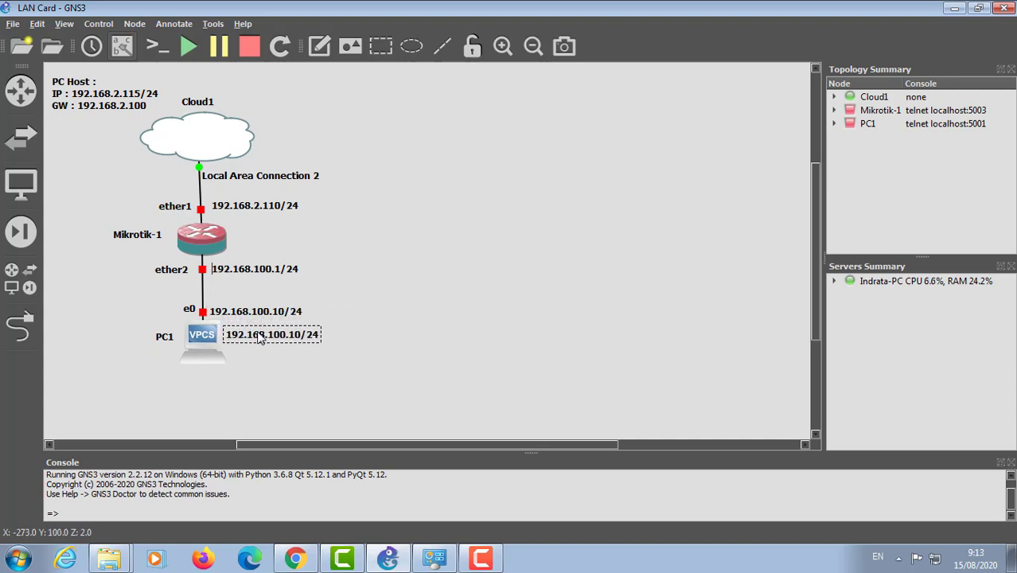
{"action": "double_click", "coordinate": [256, 337]}
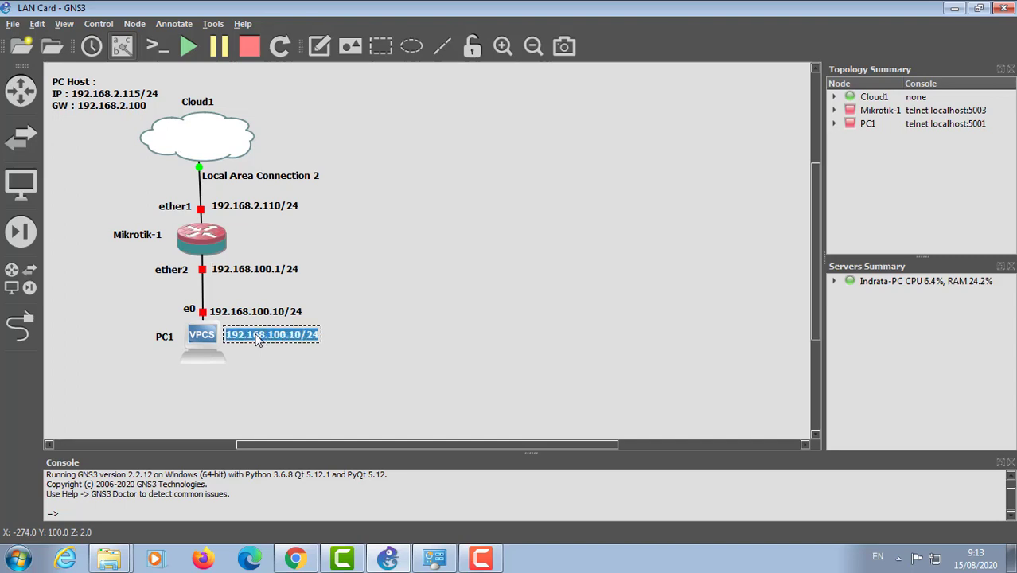
{"action": "type", "text": "G"}
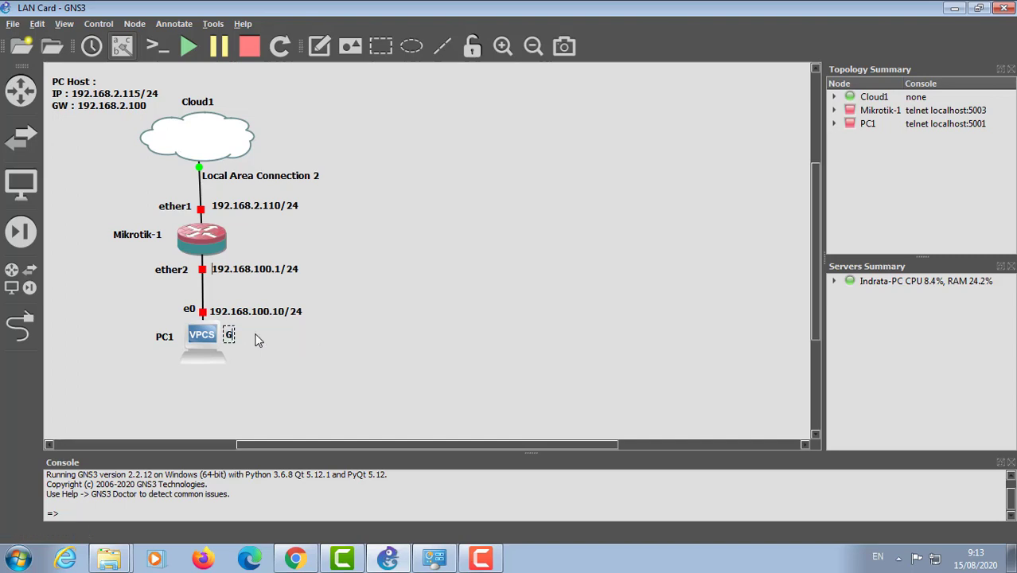
{"action": "type", "text": "W : 192.168.2."}
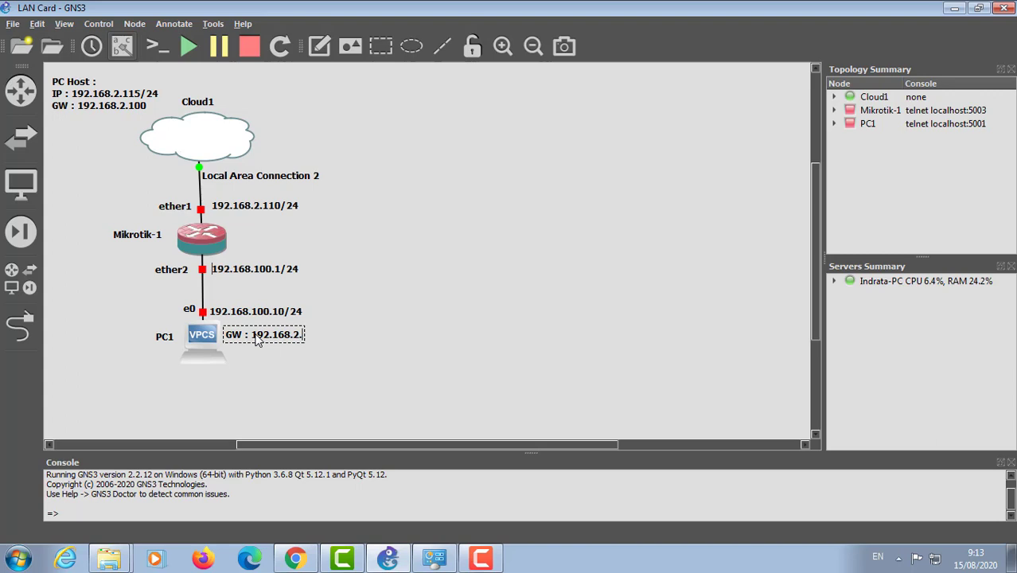
{"action": "key", "text": "BackSpace"}
{"action": "key", "text": "BackSpace"}
{"action": "key", "text": "BackSpace"}
{"action": "type", "text": ".100.1"}
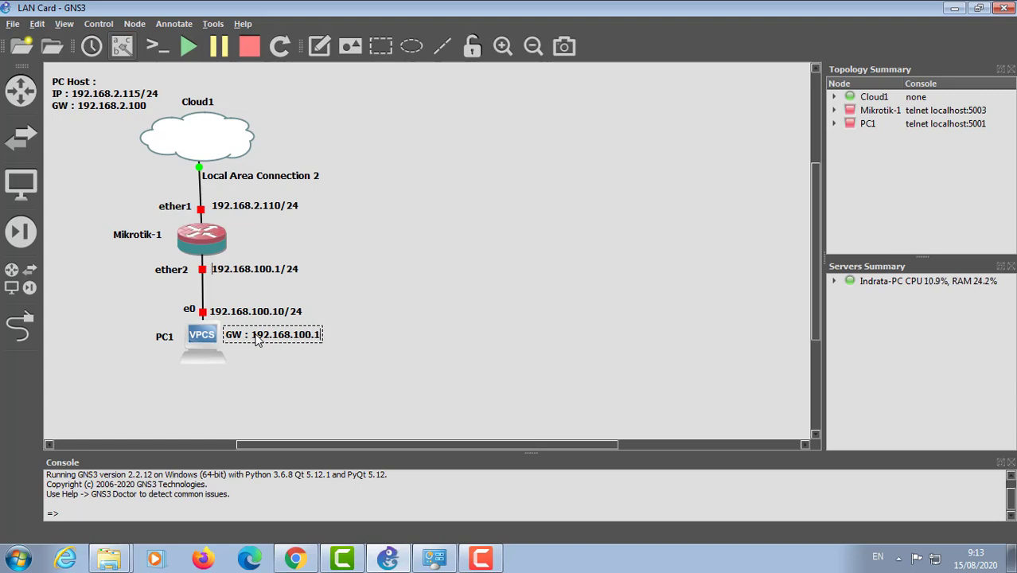
{"action": "left_click", "coordinate": [329, 364]}
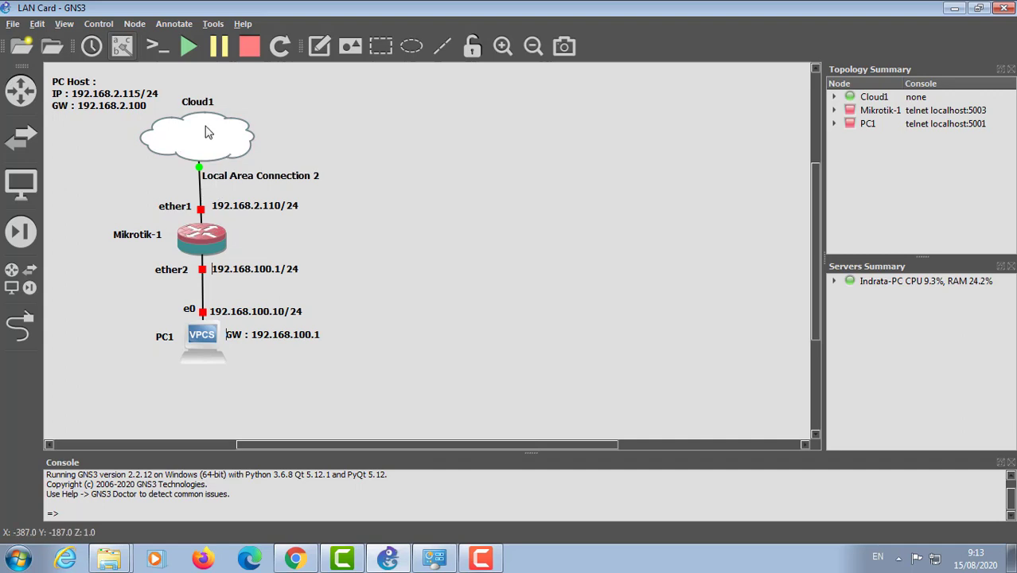
Step: Nudge Cloud1 slightly, then start Cloud1, Mikrotik-1 and PC1 with Start all nodes
{"action": "left_click_drag", "start_coordinate": [205, 132], "coordinate": [213, 127]}
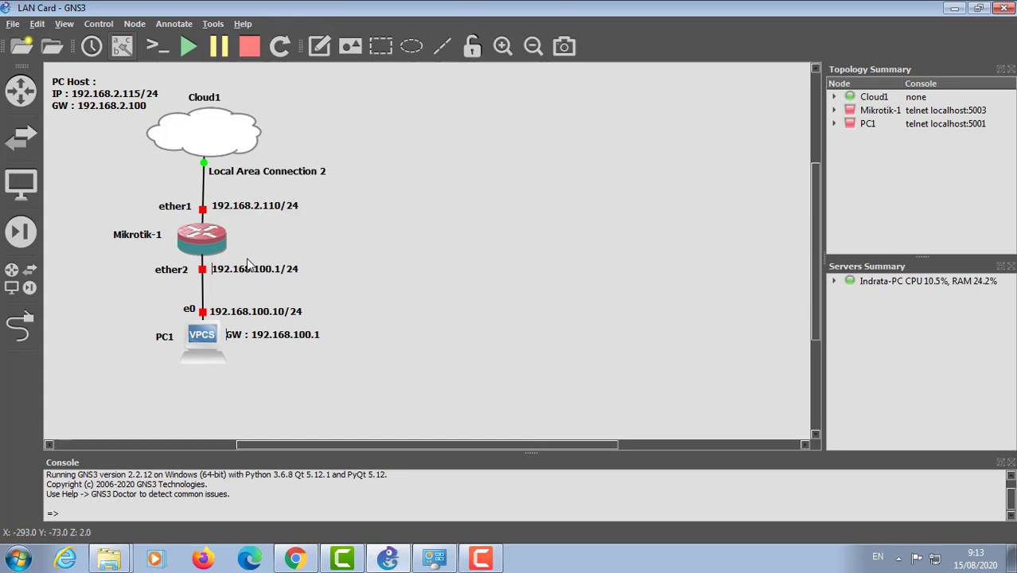
{"action": "left_click", "coordinate": [189, 48]}
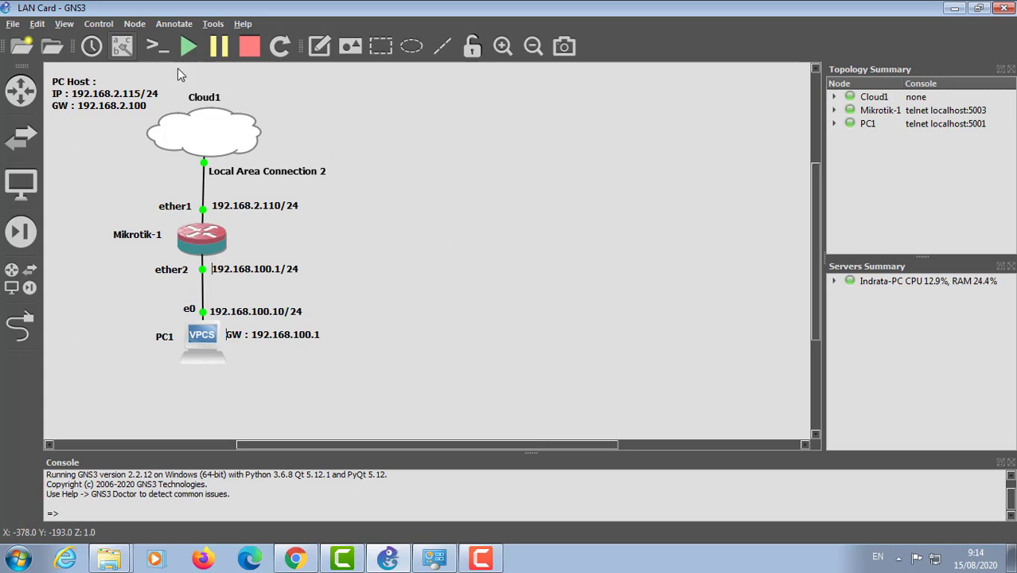
Step: Open all device consoles and run 'ip 192.168.100.10/24 192.168.100.1' in PC1's VPCS console
{"action": "left_click", "coordinate": [157, 48]}
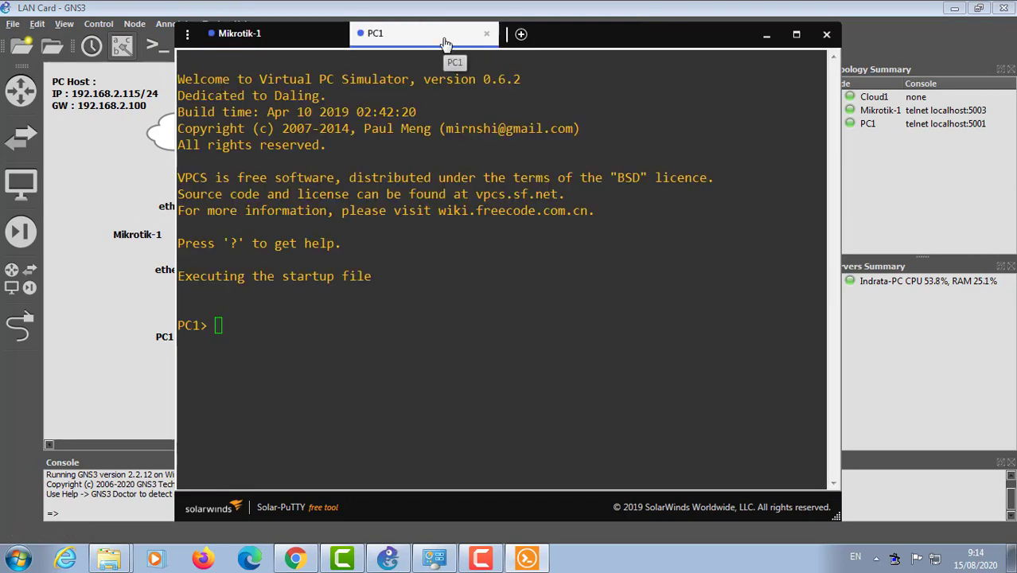
{"action": "left_click_drag", "start_coordinate": [447, 40], "coordinate": [624, 23]}
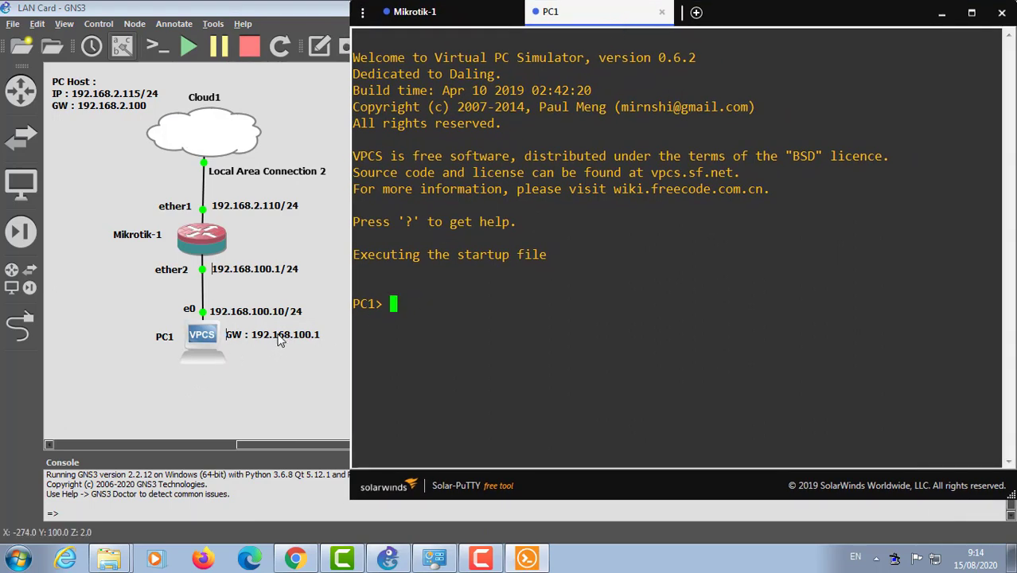
{"action": "type", "text": "ip "}
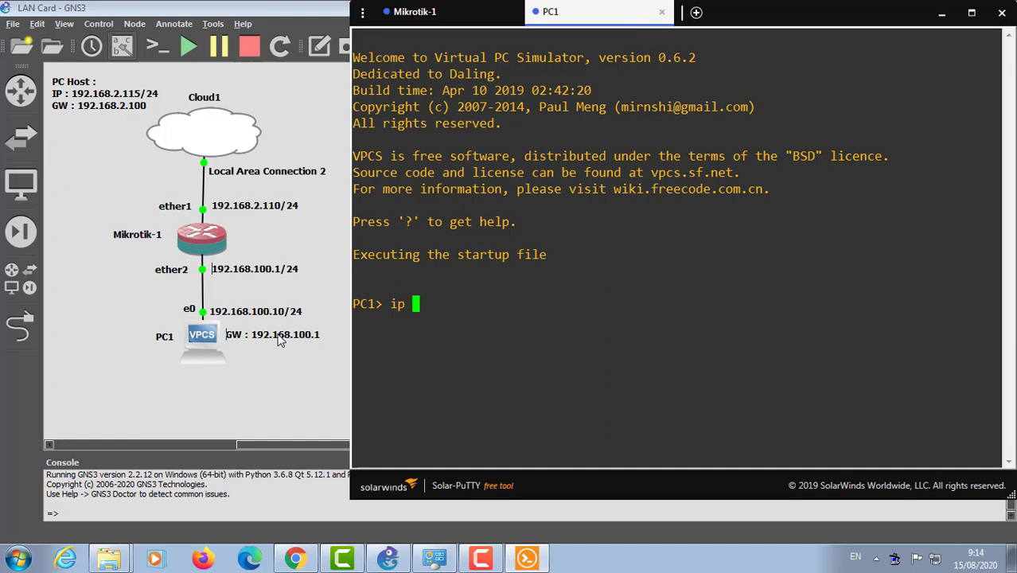
{"action": "type", "text": "192.168.100"}
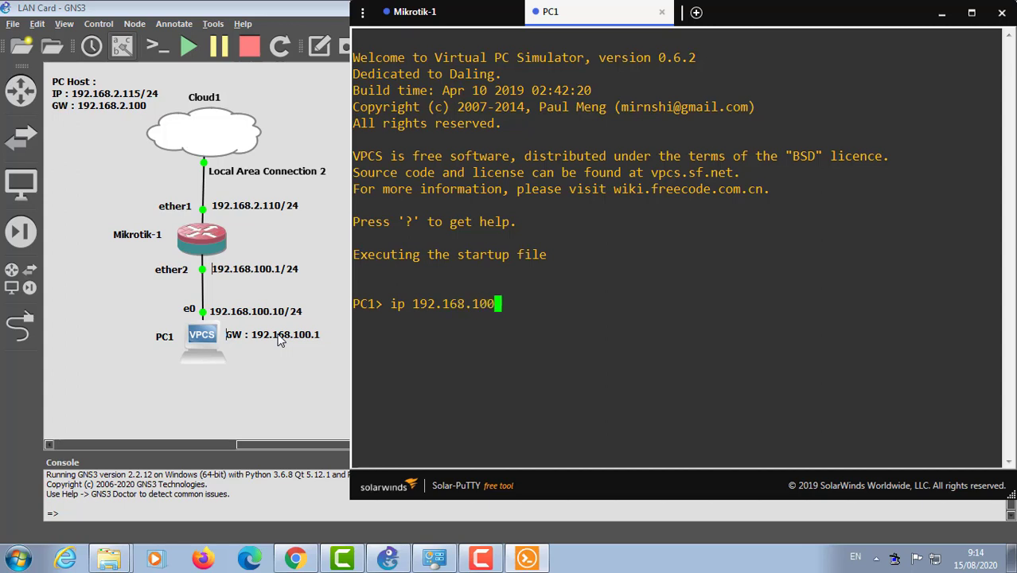
{"action": "type", "text": ".10"}
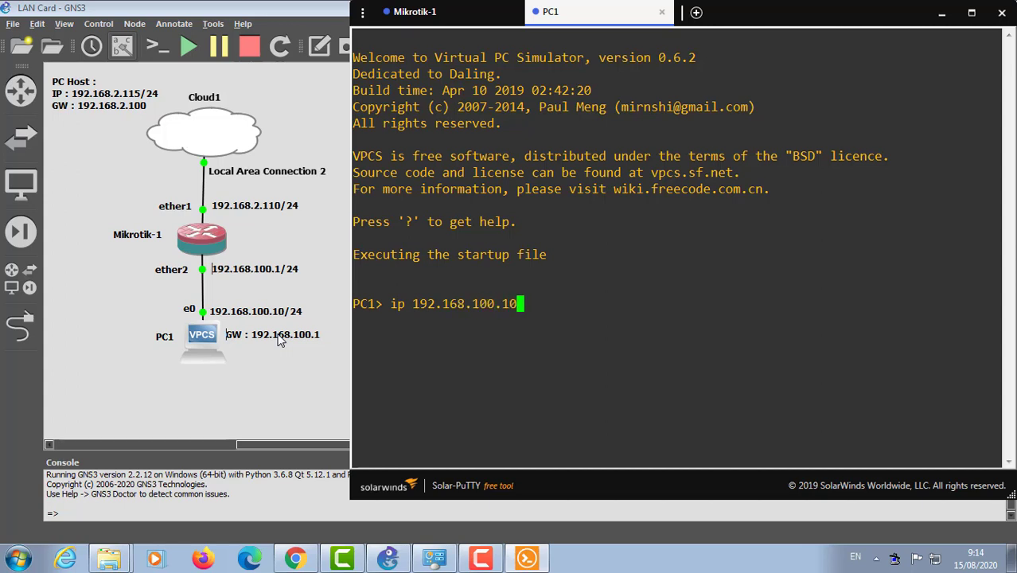
{"action": "type", "text": "/24 192.168.1"}
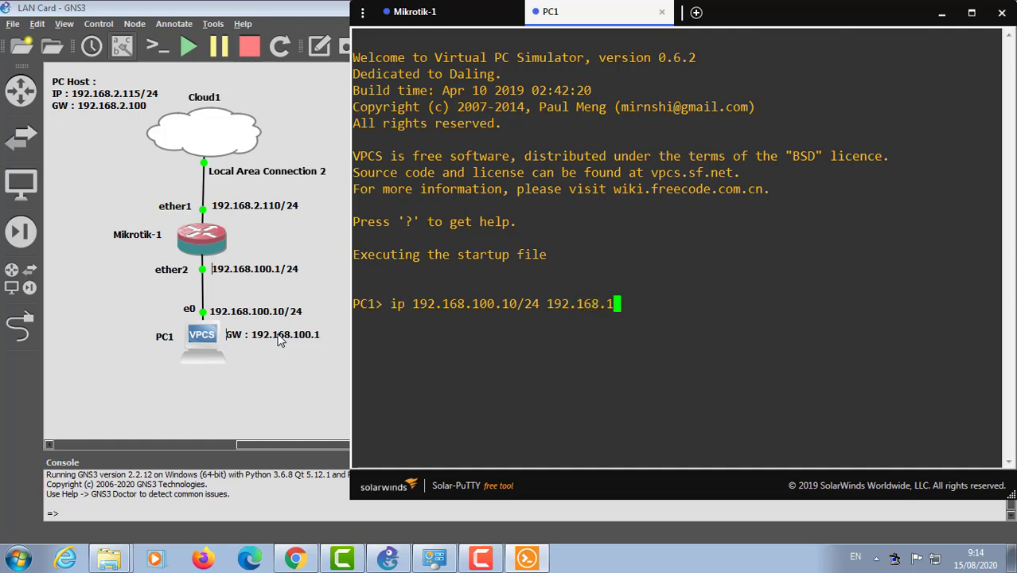
{"action": "type", "text": "00.1"}
{"action": "key", "text": "Return"}
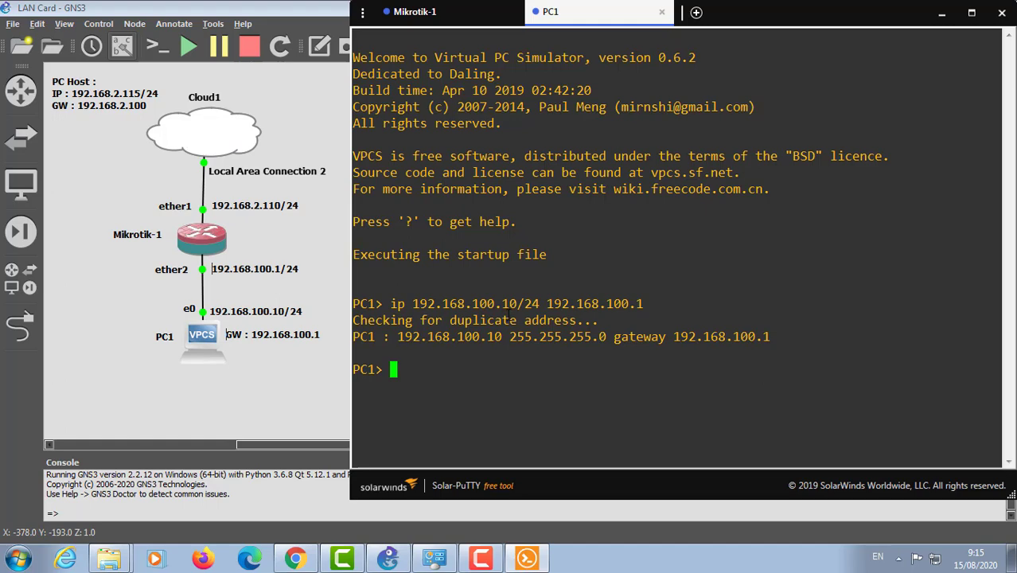
Step: Open the Mikrotik-1 console, log in as admin with a blank password, and answer n
{"action": "left_click", "coordinate": [456, 25]}
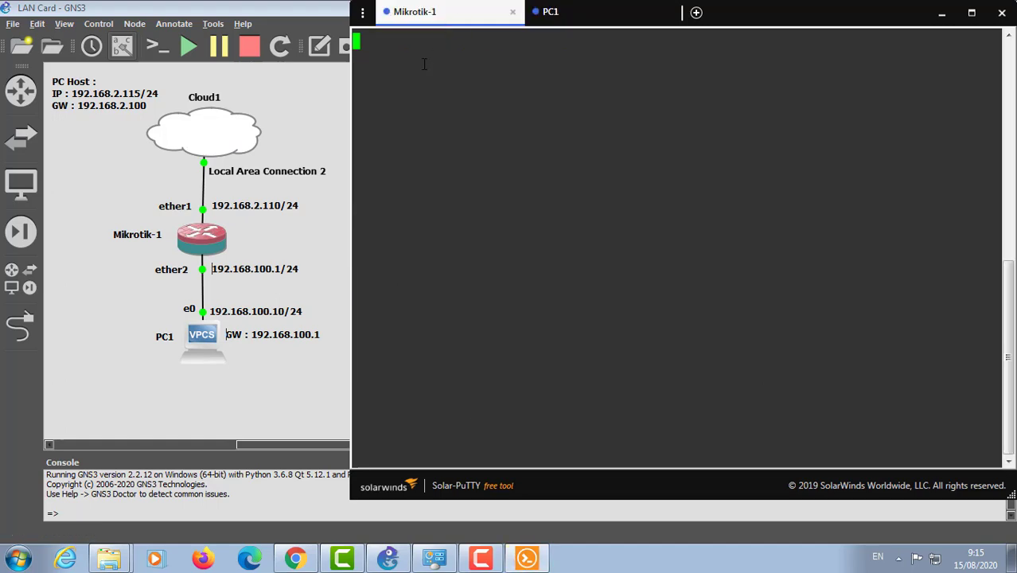
{"action": "left_click", "coordinate": [212, 246]}
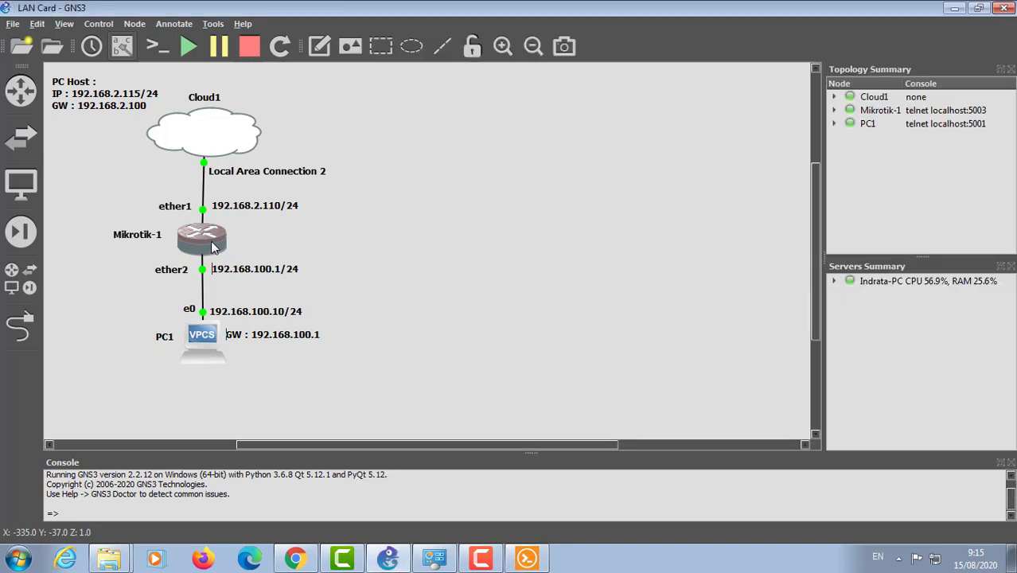
{"action": "double_click", "coordinate": [212, 246]}
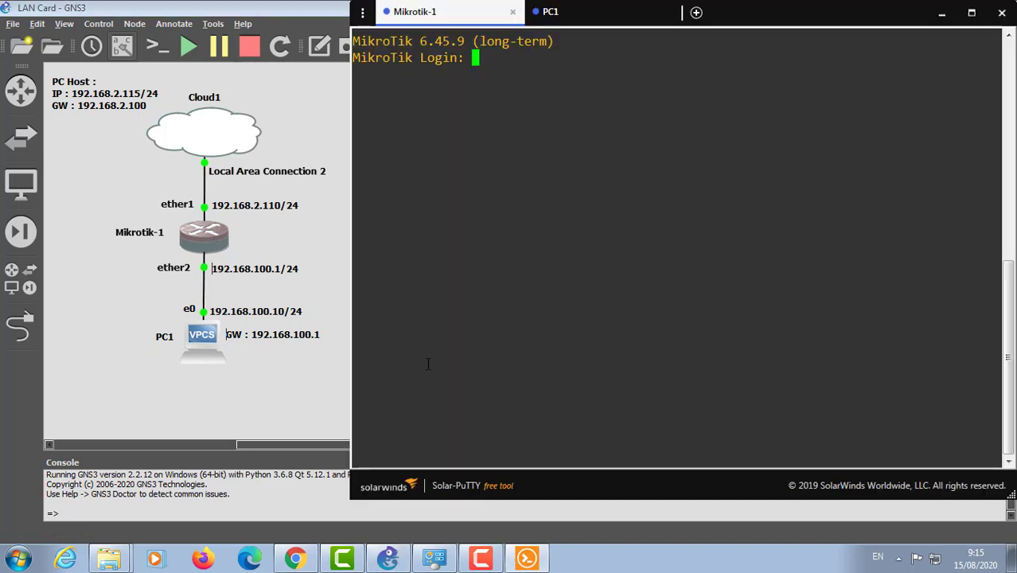
{"action": "type", "text": "admin"}
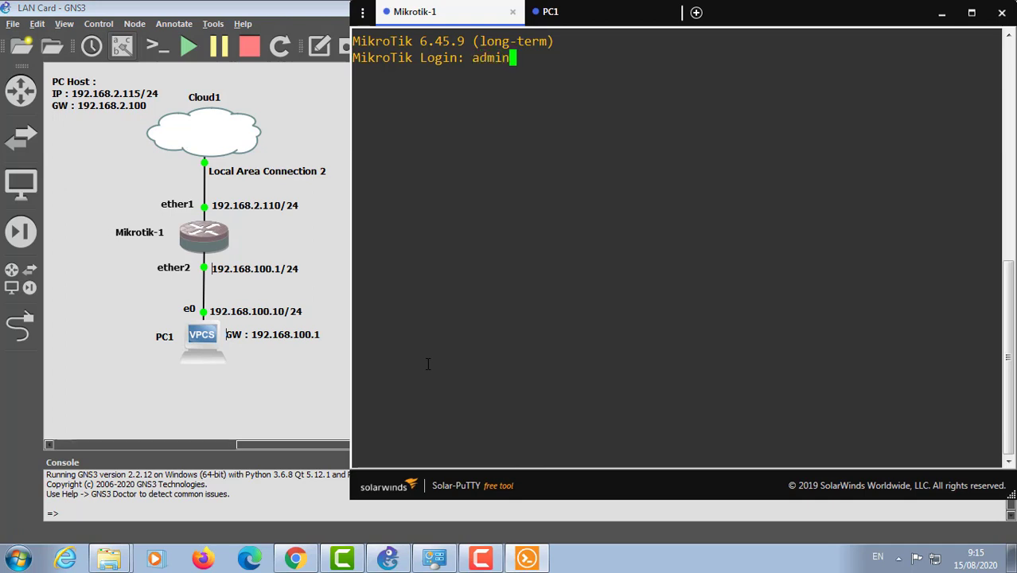
{"action": "key", "text": "Return"}
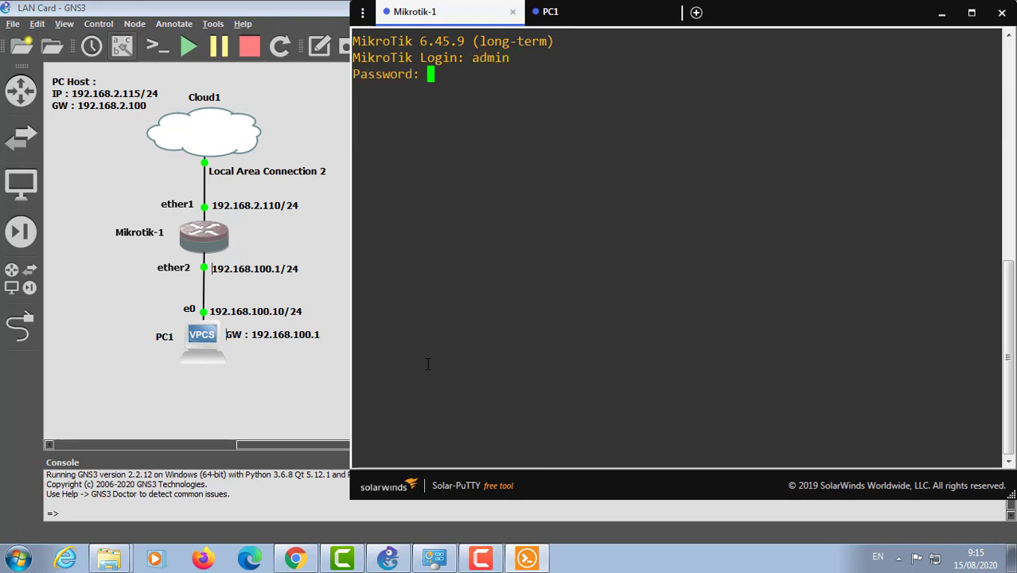
{"action": "key", "text": "Return"}
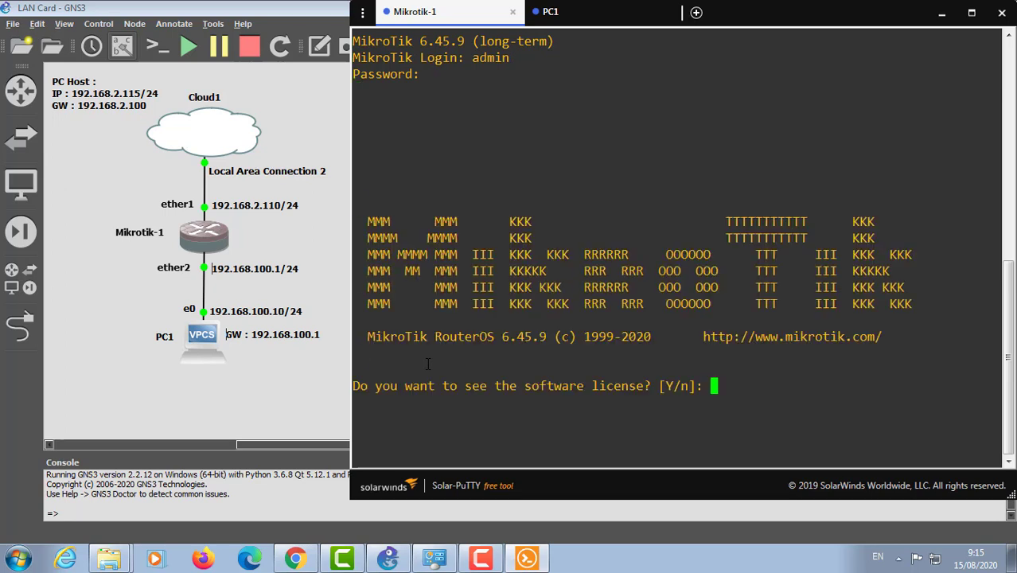
{"action": "type", "text": "n"}
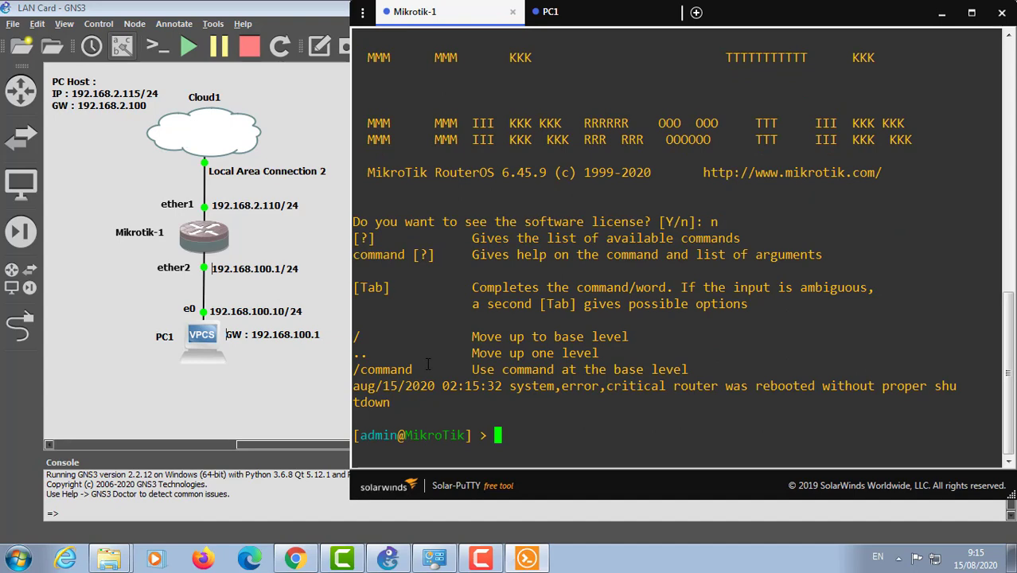
Step: Add 192.168.2.110/24 to ether1 with 'ip address add', then print the address list
{"action": "type", "text": "ip add"}
{"action": "key", "text": "Tab"}
{"action": "type", "text": "a"}
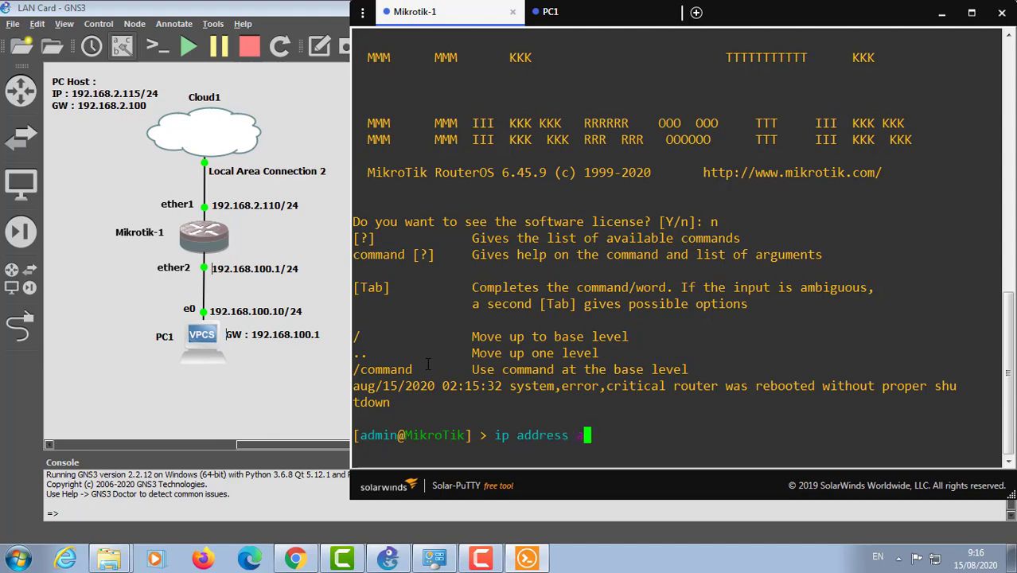
{"action": "type", "text": "dd add"}
{"action": "key", "text": "Tab"}
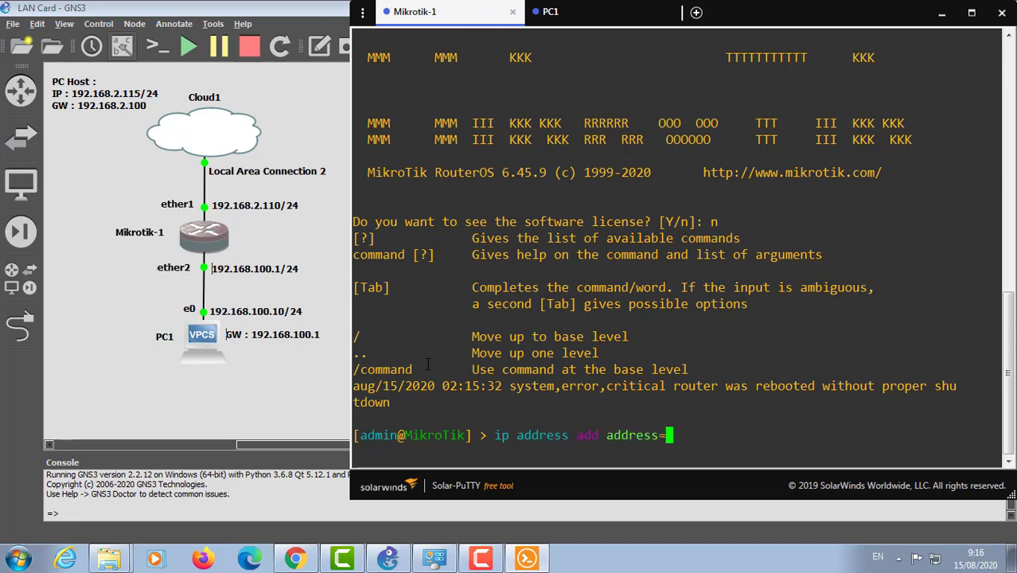
{"action": "type", "text": "192.168"}
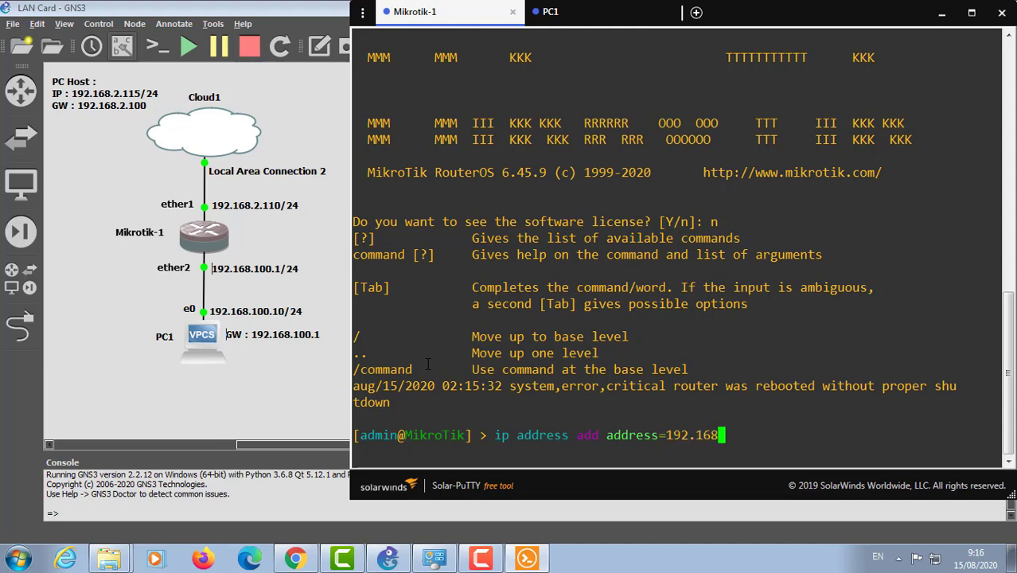
{"action": "type", "text": ".2.110/24"}
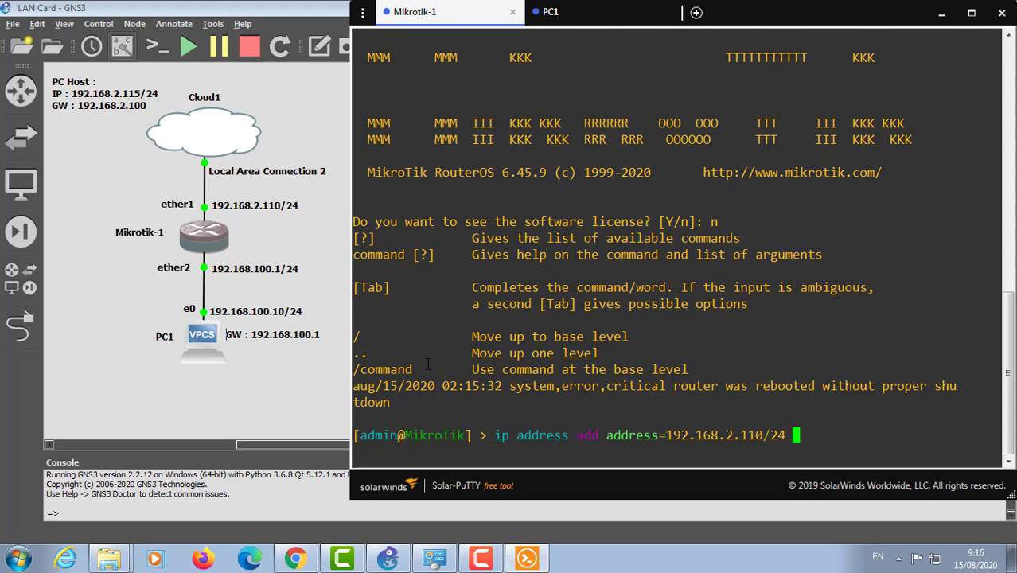
{"action": "type", "text": " int"}
{"action": "key", "text": "Tab"}
{"action": "type", "text": "et"}
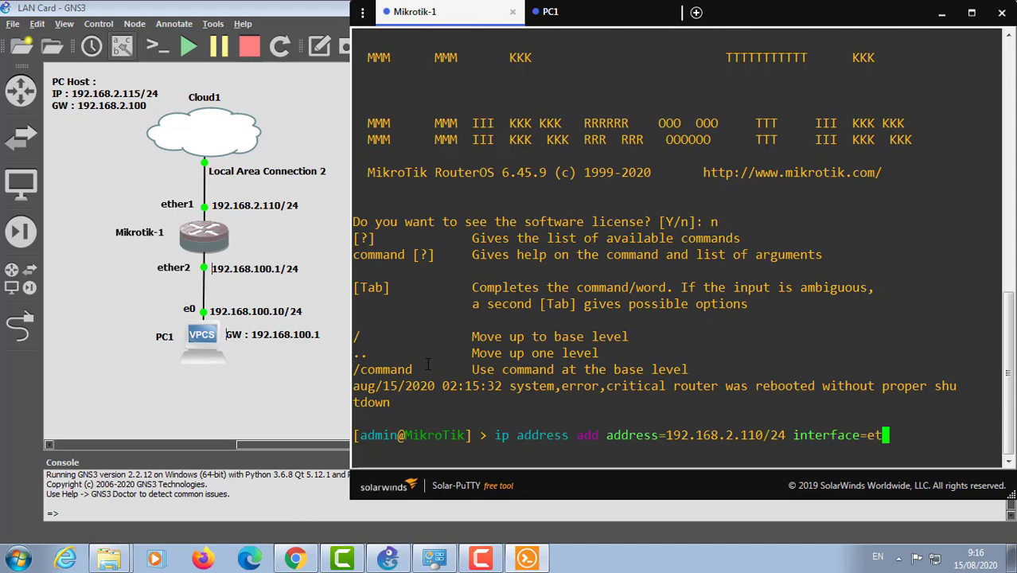
{"action": "type", "text": "her1"}
{"action": "key", "text": "Return"}
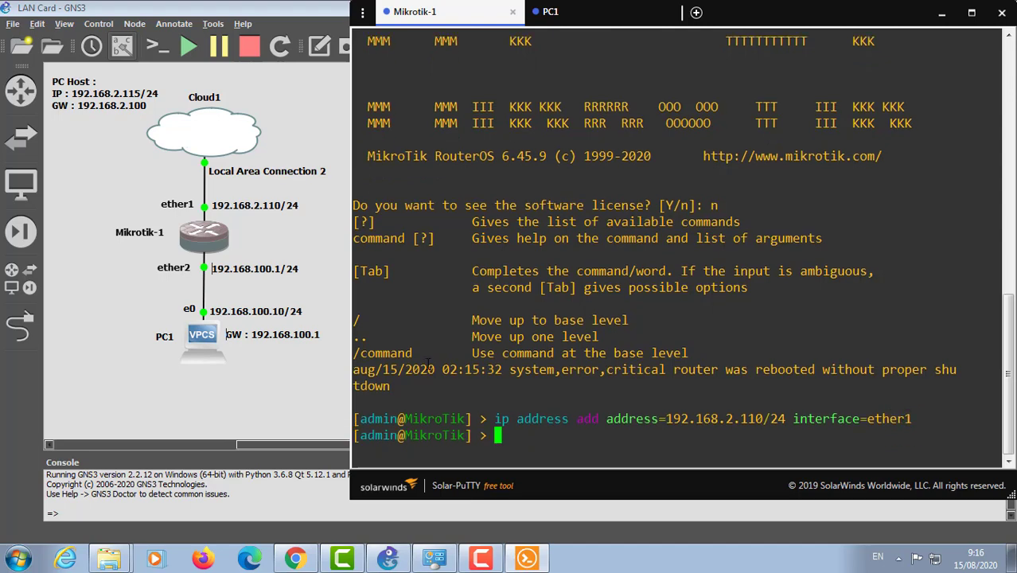
{"action": "type", "text": "ip addr"}
{"action": "key", "text": "Tab"}
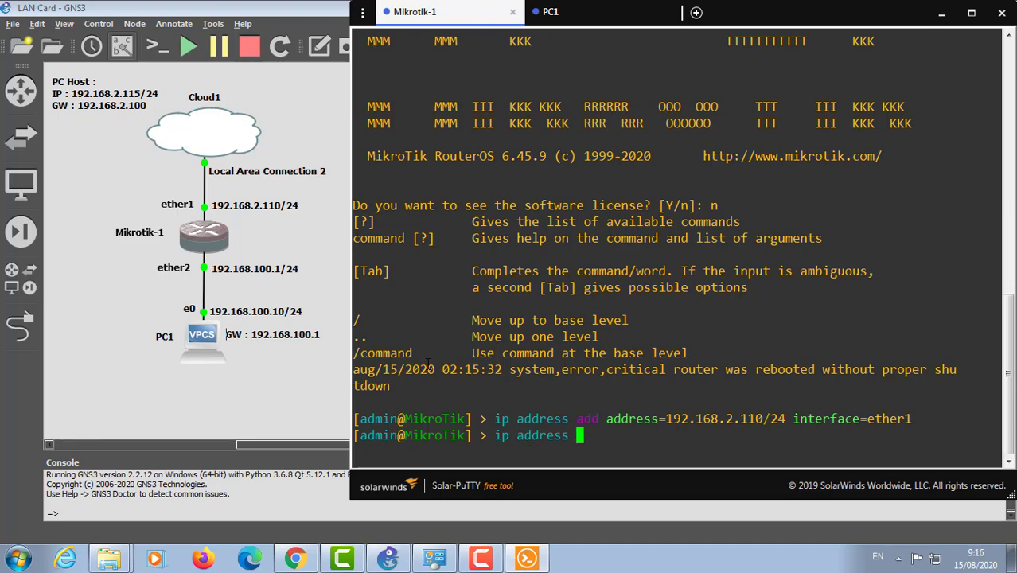
{"action": "type", "text": "pr"}
{"action": "key", "text": "Return"}
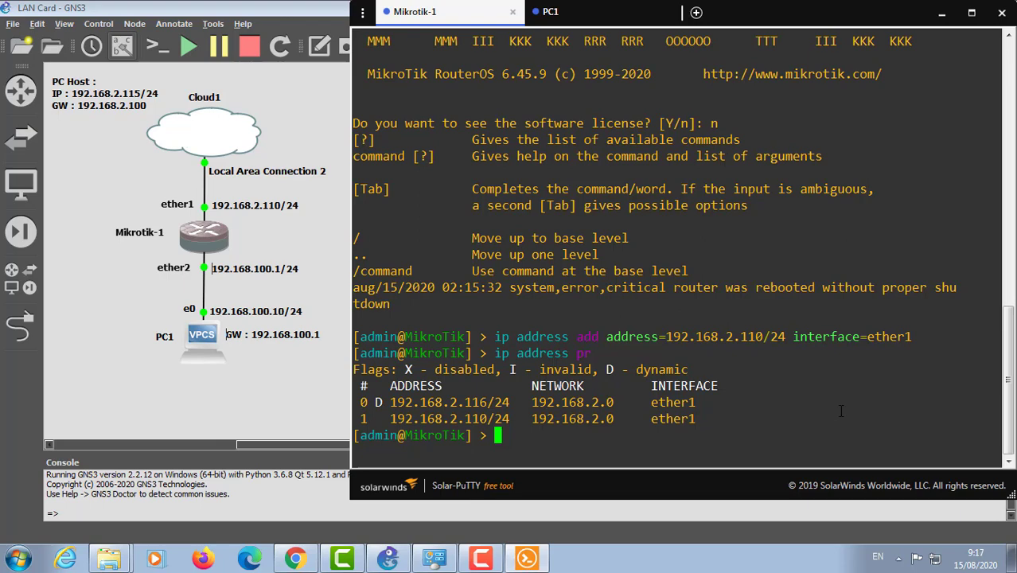
Step: Remove dynamic address entry 0 (192.168.2.116/24) and print the list again to confirm
{"action": "type", "text": "ip add"}
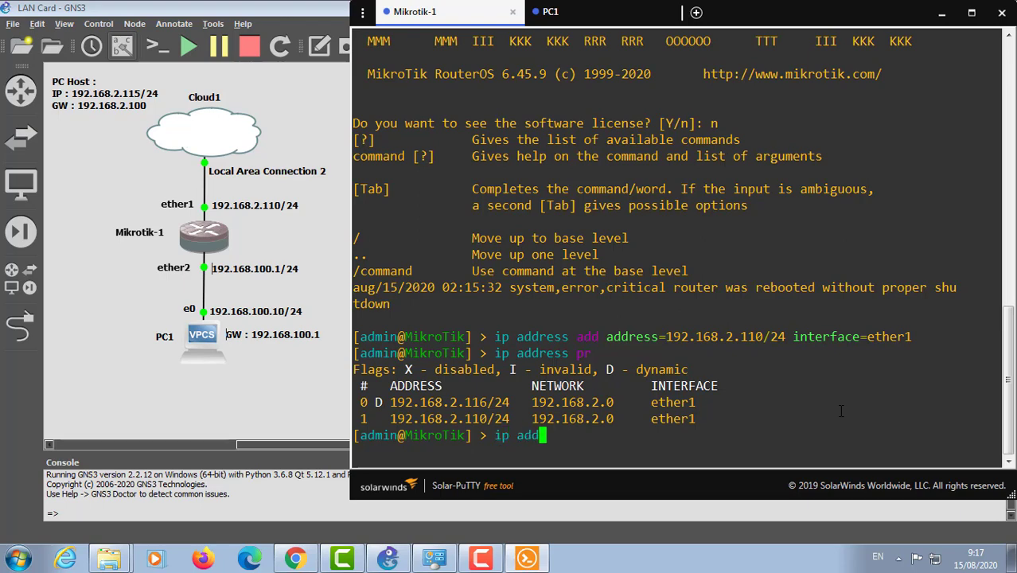
{"action": "key", "text": "Tab"}
{"action": "type", "text": "rem"}
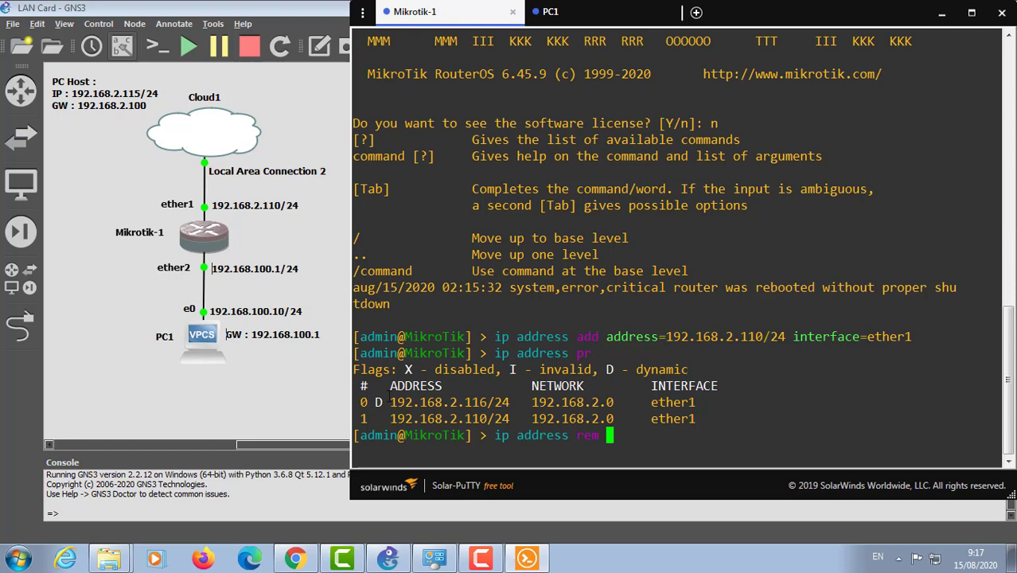
{"action": "type", "text": " 0"}
{"action": "key", "text": "Return"}
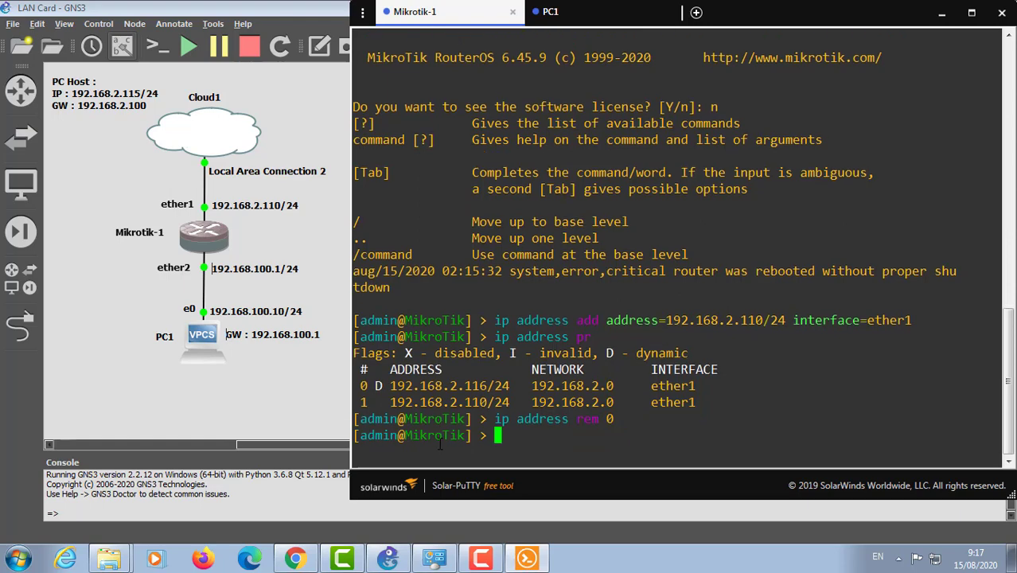
{"action": "key", "text": "Up"}
{"action": "key", "text": "Up"}
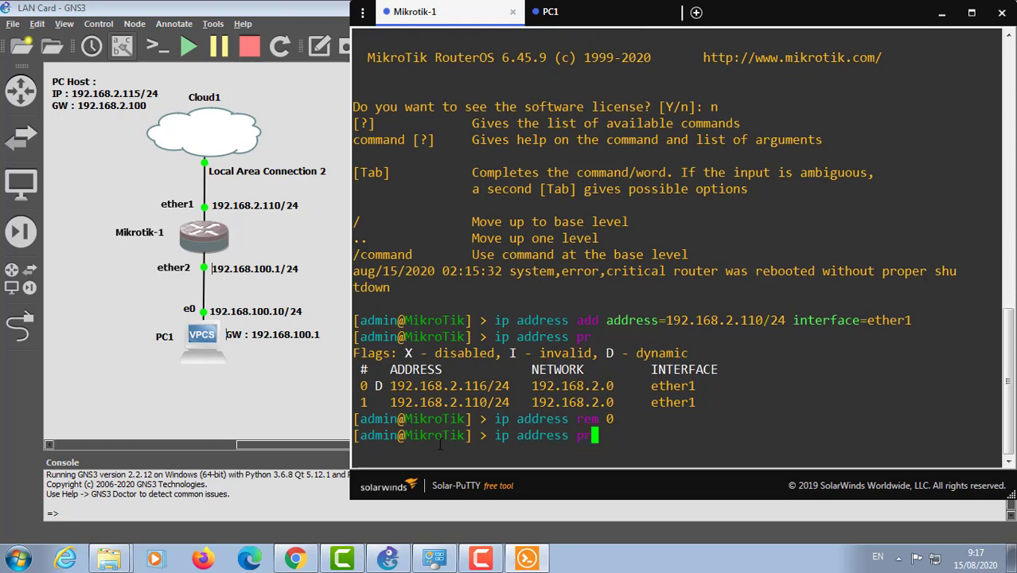
{"action": "key", "text": "Return"}
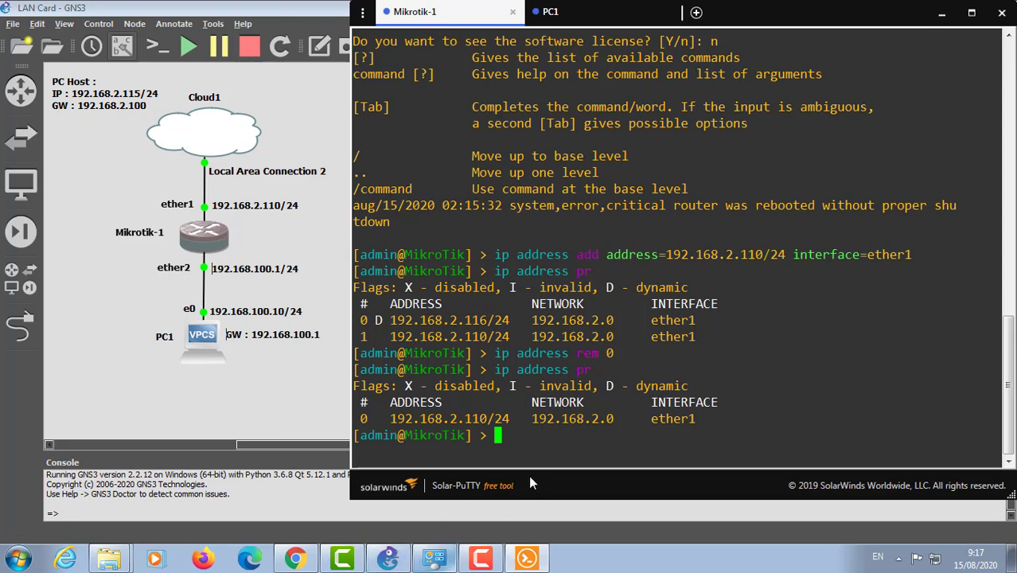
Step: Launch winbox64 from the Downloads folder and allow it through the firewall on private networks
{"action": "left_click", "coordinate": [529, 559]}
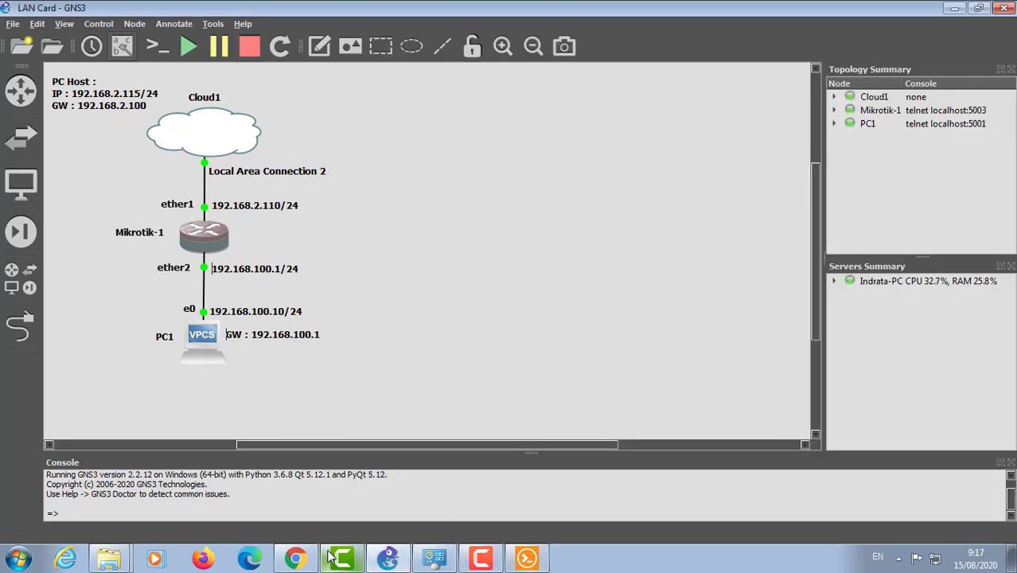
{"action": "left_click", "coordinate": [112, 562]}
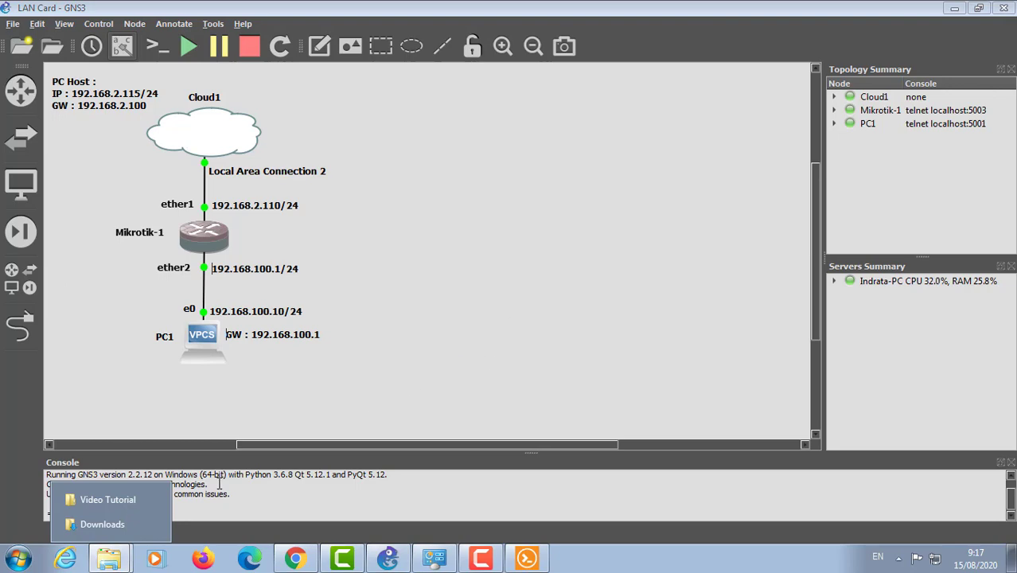
{"action": "left_click", "coordinate": [96, 524]}
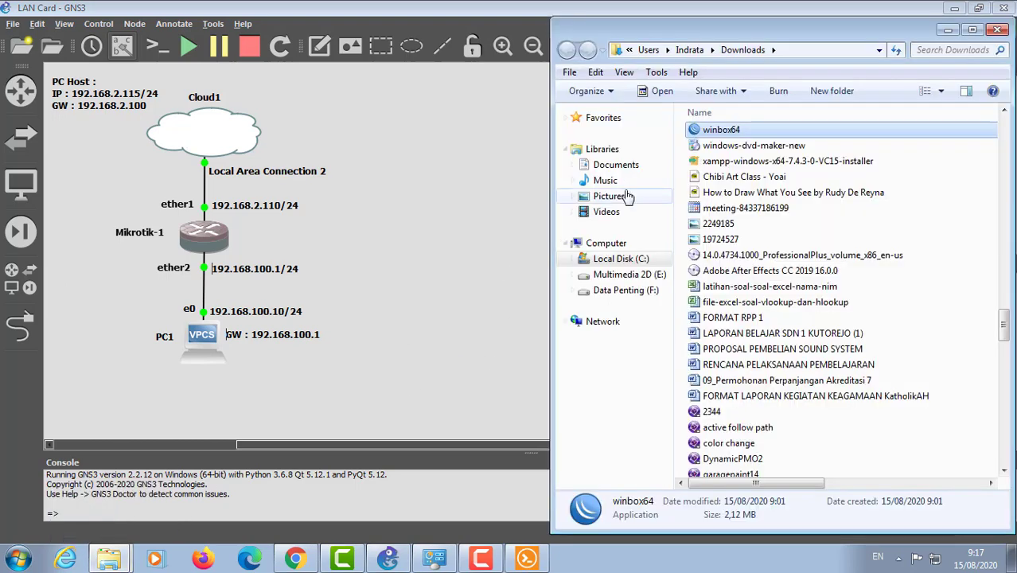
{"action": "double_click", "coordinate": [728, 136]}
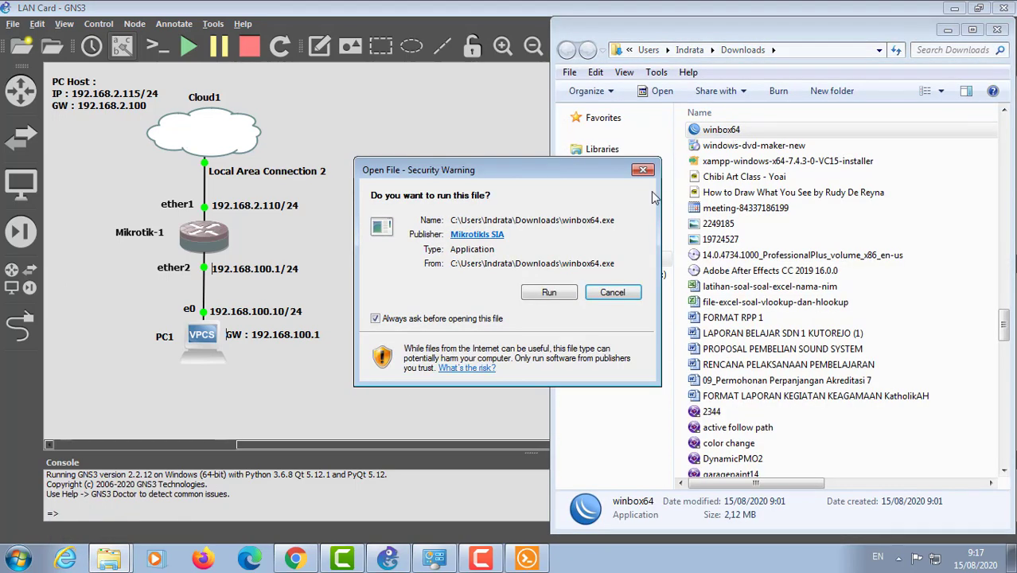
{"action": "key", "text": "Return"}
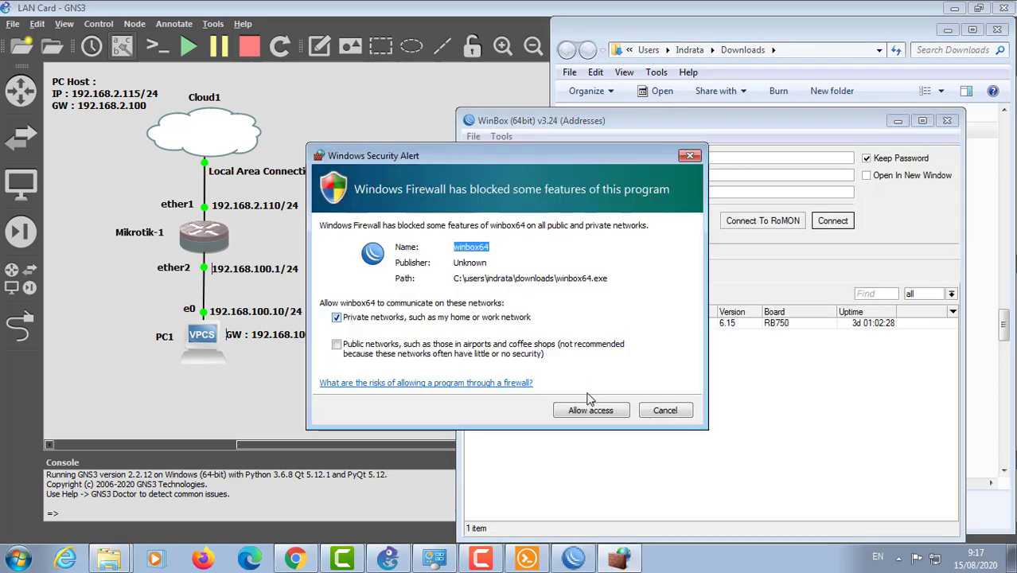
{"action": "left_click", "coordinate": [581, 411]}
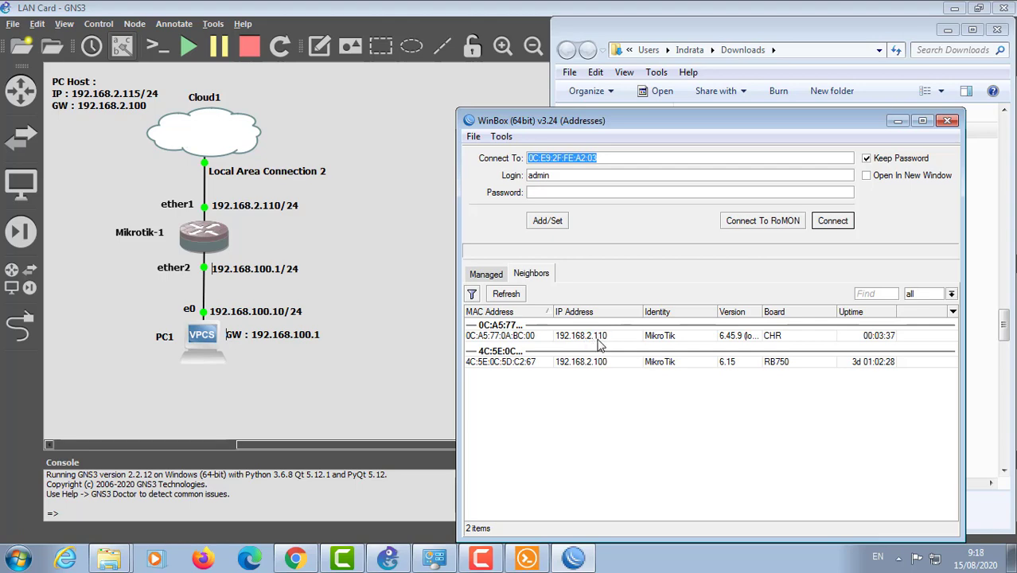
Step: Abandon the 192.168.2.110 connection attempt and log in via the MikroTik CHR neighbor's MAC address
{"action": "left_click", "coordinate": [591, 339]}
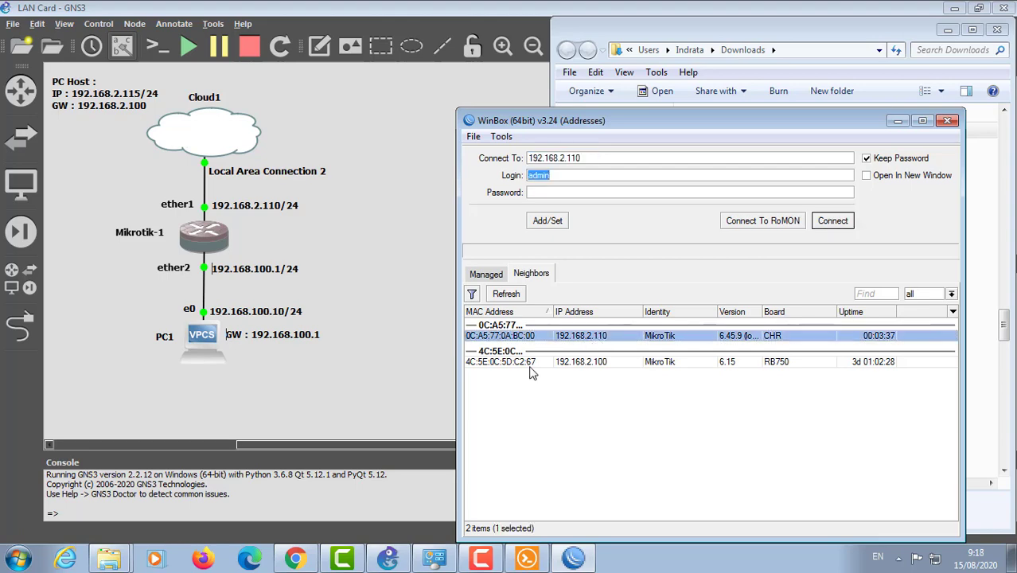
{"action": "left_click", "coordinate": [832, 221]}
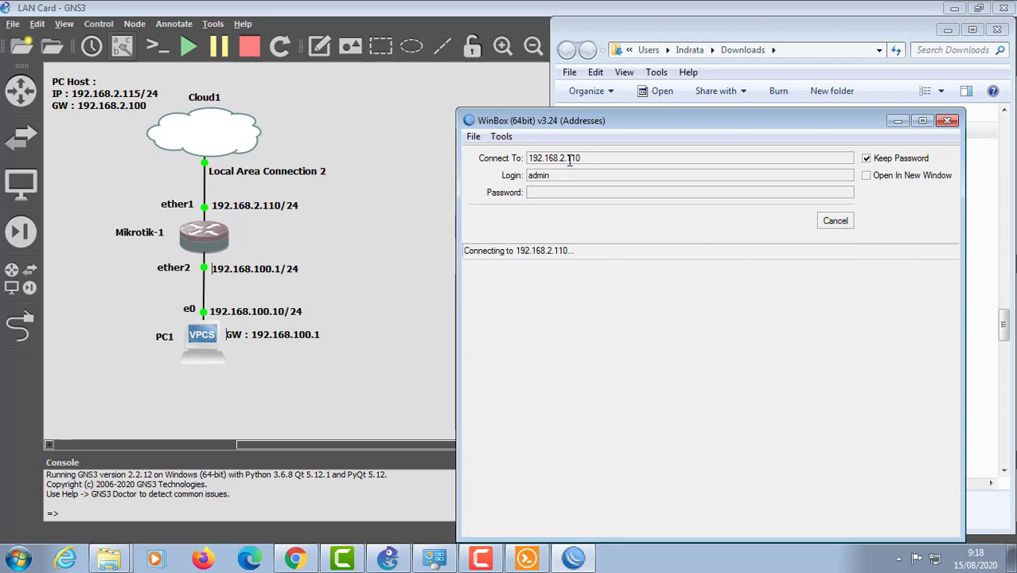
{"action": "left_click", "coordinate": [836, 223]}
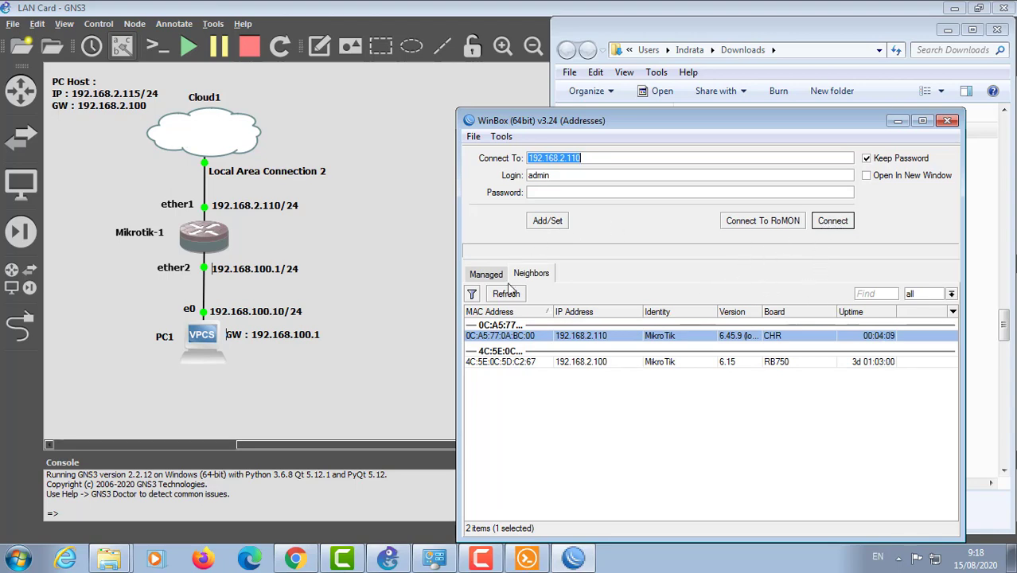
{"action": "left_click", "coordinate": [487, 340]}
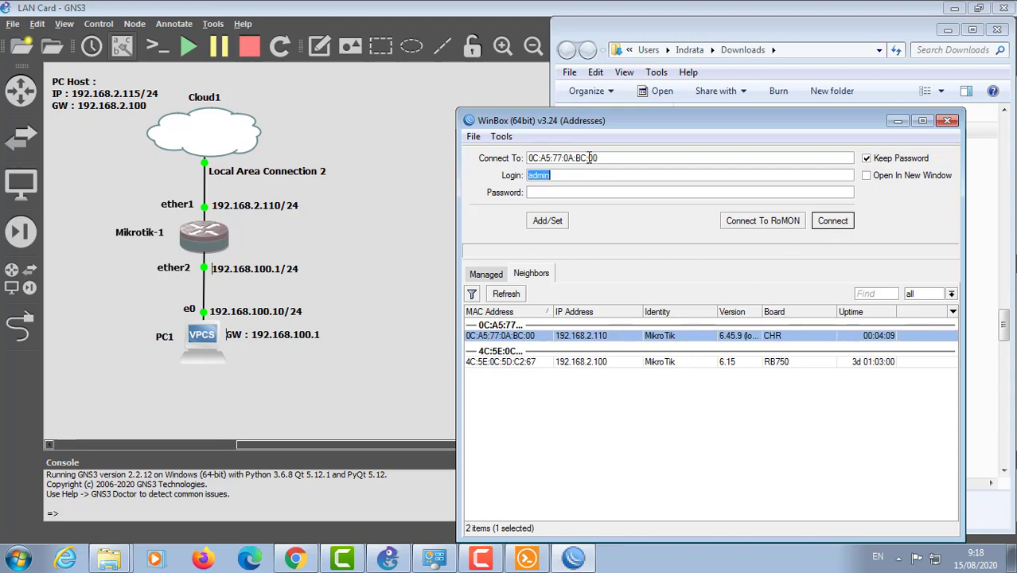
{"action": "left_click", "coordinate": [842, 224]}
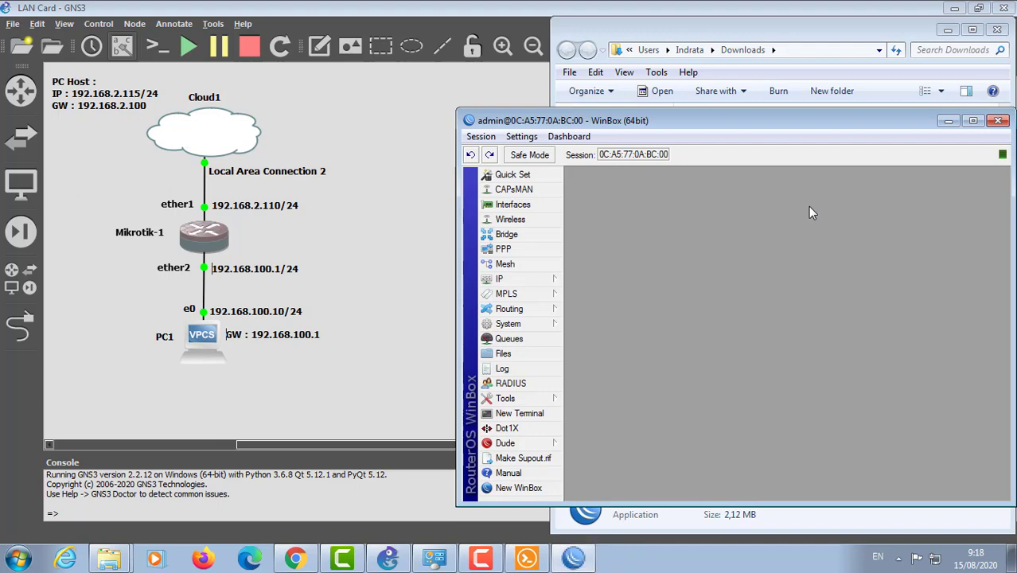
{"action": "left_click_drag", "start_coordinate": [805, 120], "coordinate": [781, 70]}
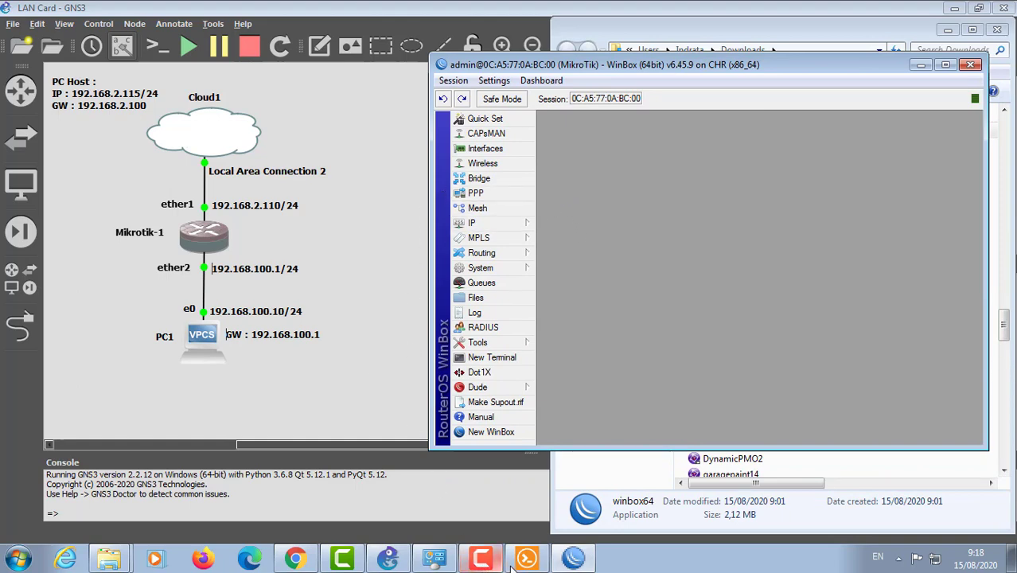
Step: Run 'interface print' on Mikrotik-1, showing ether1–ether4 running, then bring Downloads forward
{"action": "mouse_move", "coordinate": [436, 561]}
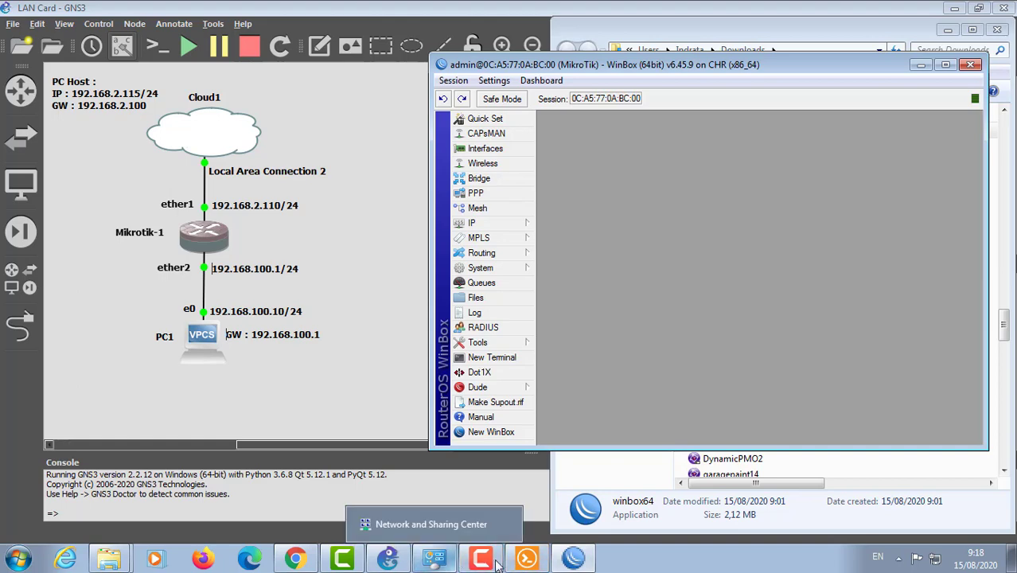
{"action": "left_click", "coordinate": [526, 561]}
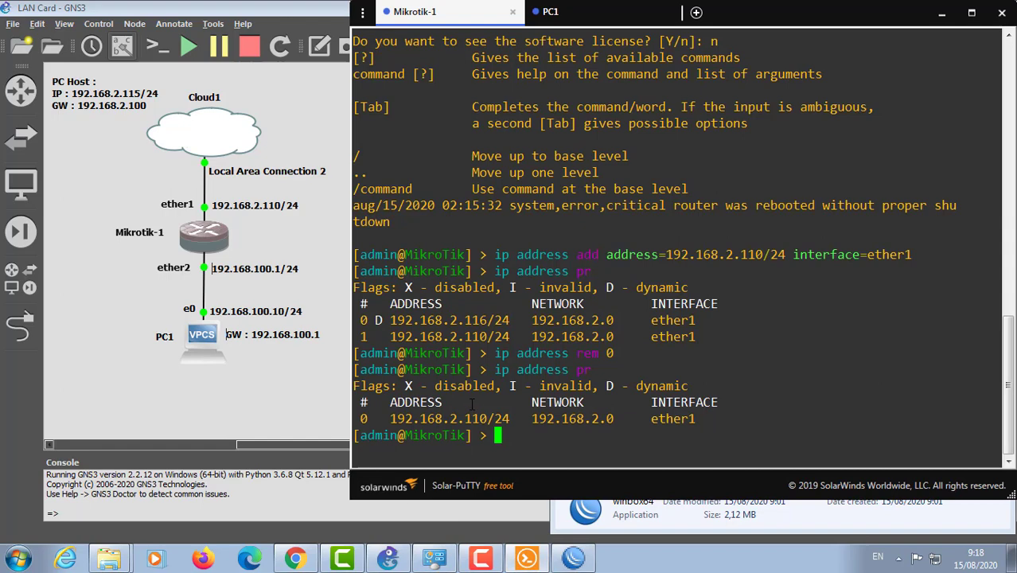
{"action": "type", "text": "int"}
{"action": "key", "text": "Tab"}
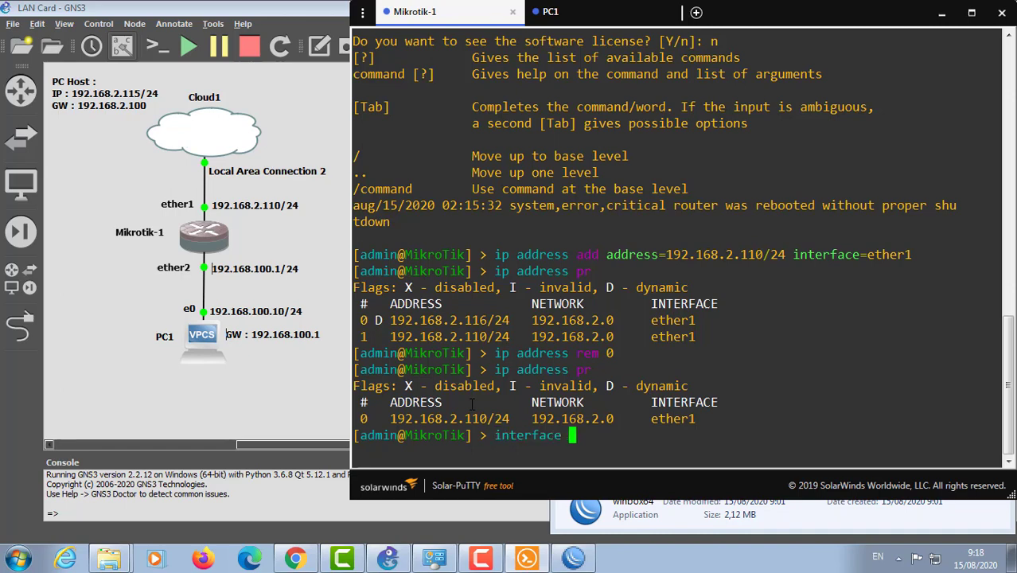
{"action": "type", "text": "pr"}
{"action": "key", "text": "Tab"}
{"action": "key", "text": "Return"}
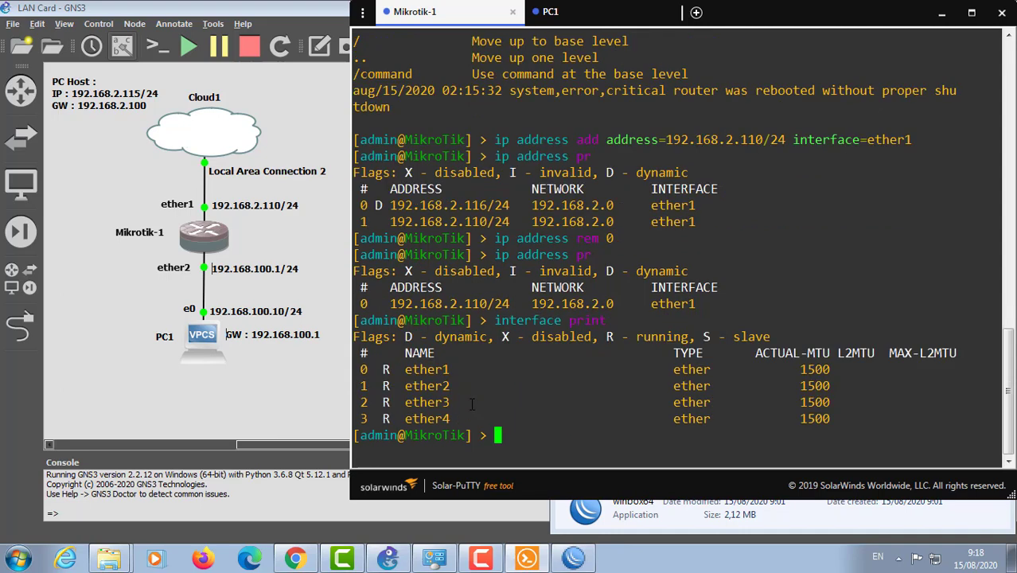
{"action": "left_click", "coordinate": [615, 521]}
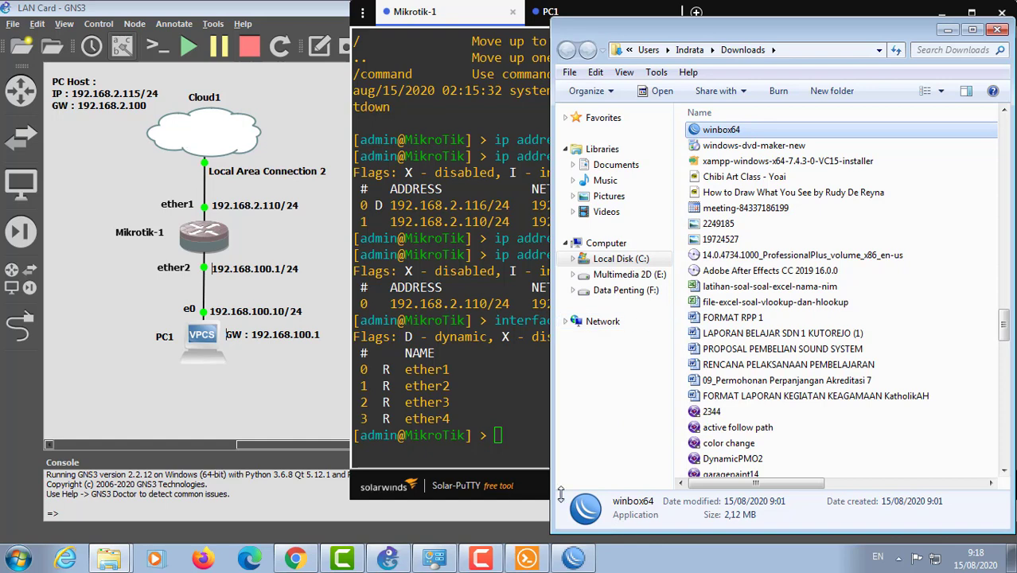
Step: Review WinBox's Interface List, then open IP > Addresses showing 192.168.2.110 on ether1
{"action": "left_click", "coordinate": [574, 559]}
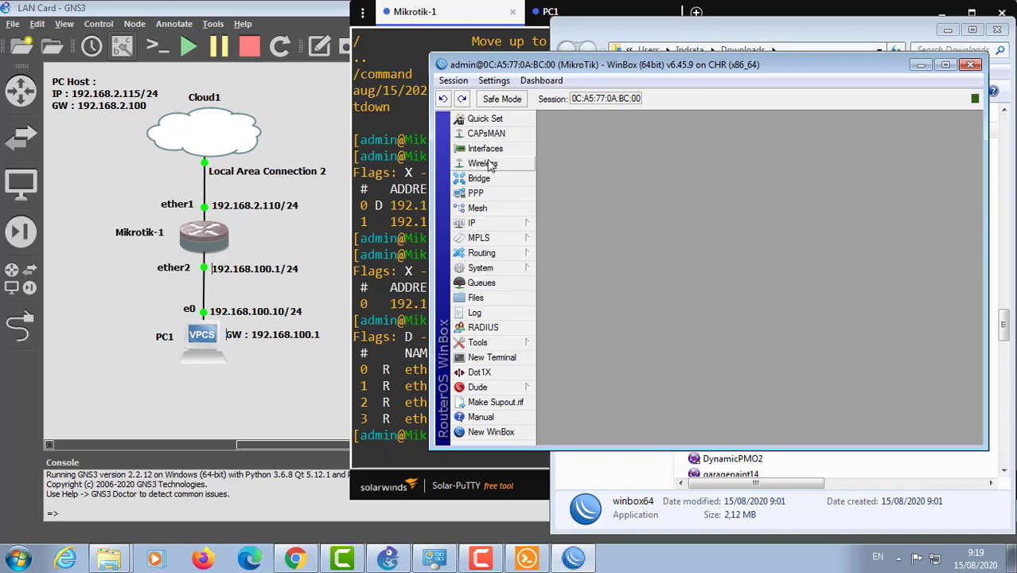
{"action": "left_click", "coordinate": [484, 151]}
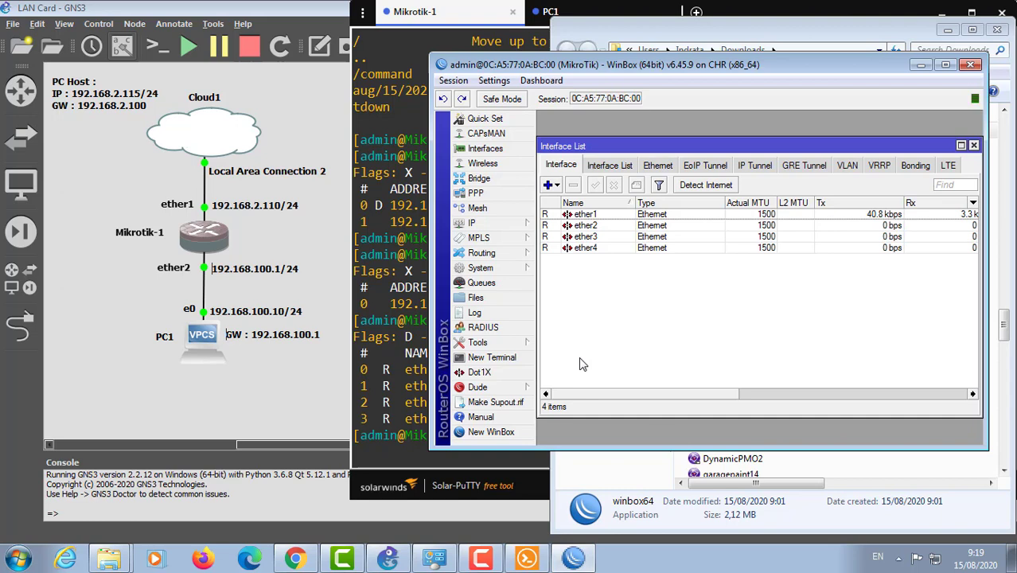
{"action": "left_click", "coordinate": [973, 145]}
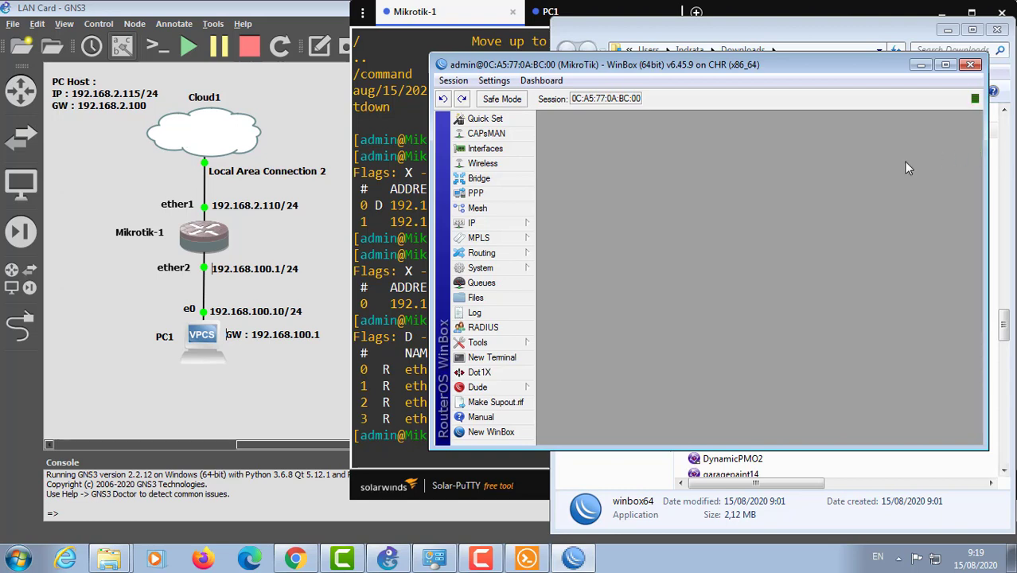
{"action": "left_click", "coordinate": [472, 222]}
{"action": "left_click", "coordinate": [573, 210]}
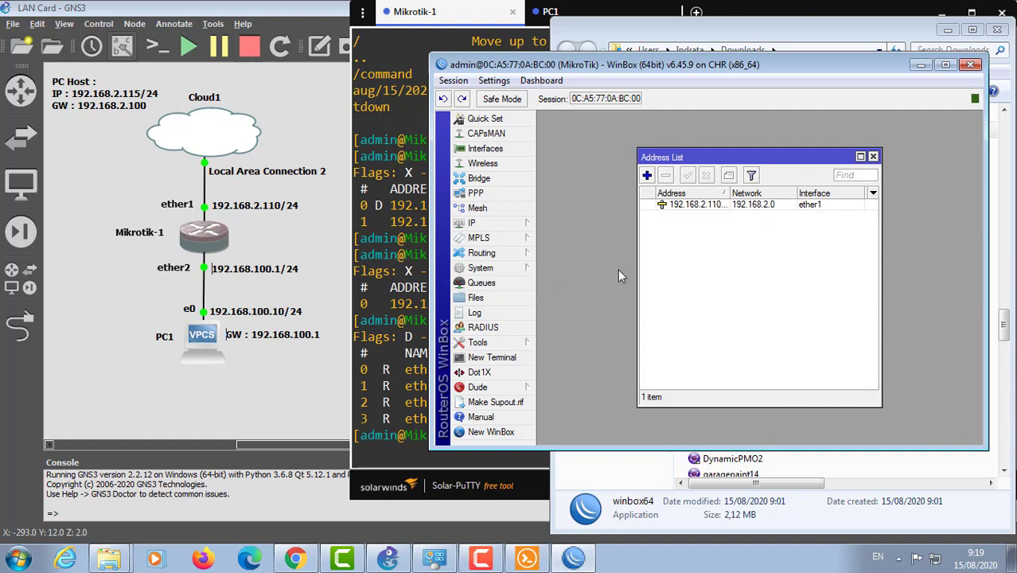
Step: Add a new address 192.168.100.1/24 on ether2 in WinBox's Address List, applying and confirming
{"action": "left_click", "coordinate": [648, 177]}
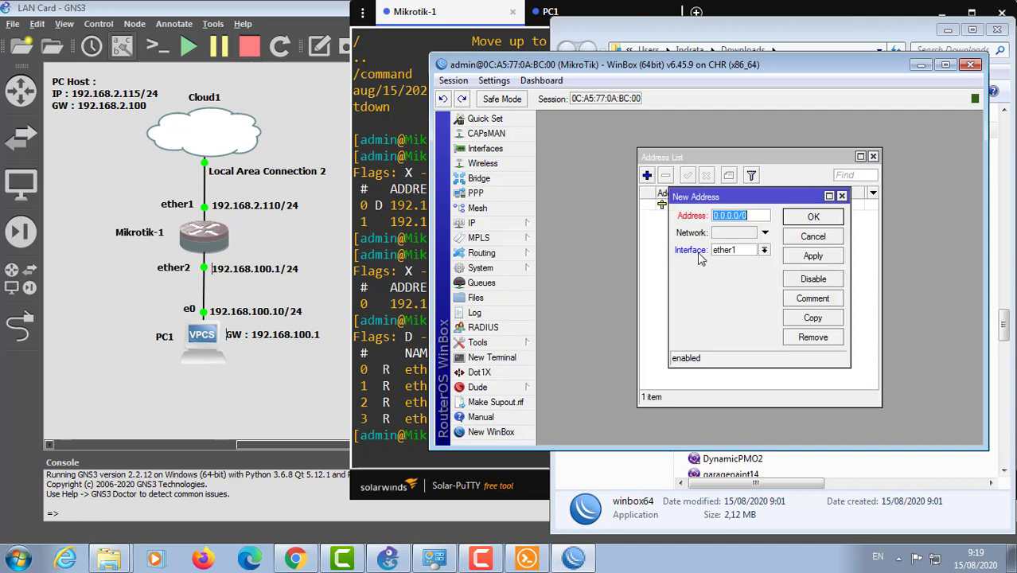
{"action": "left_click", "coordinate": [763, 250]}
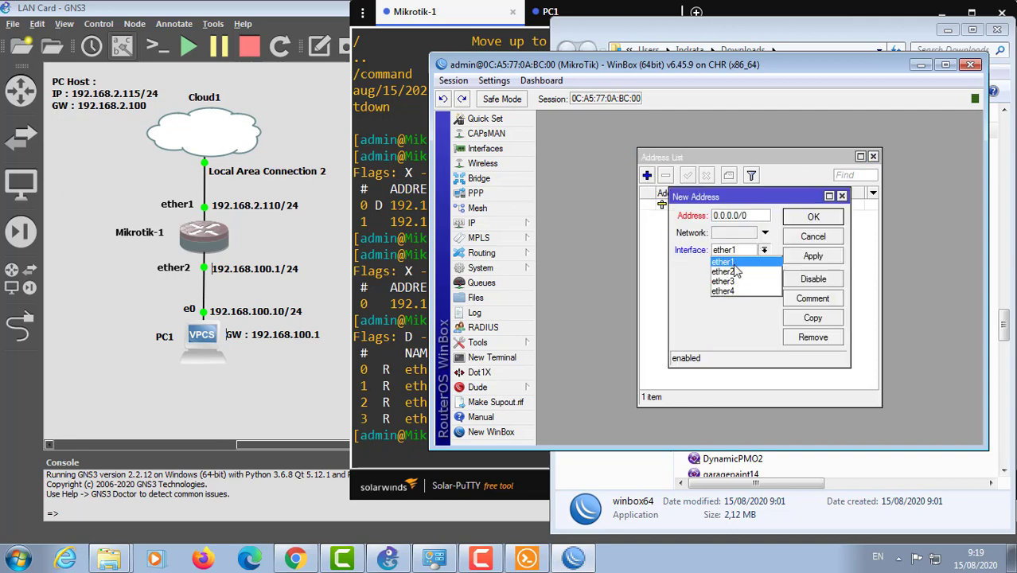
{"action": "left_click", "coordinate": [734, 271]}
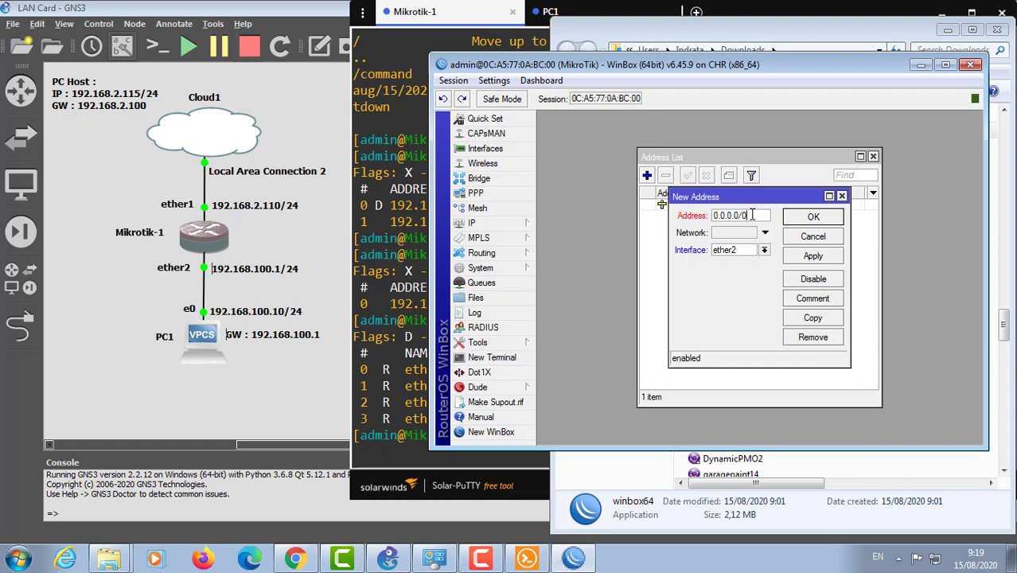
{"action": "left_click_drag", "start_coordinate": [752, 215], "coordinate": [697, 216]}
{"action": "type", "text": "192.168.100"}
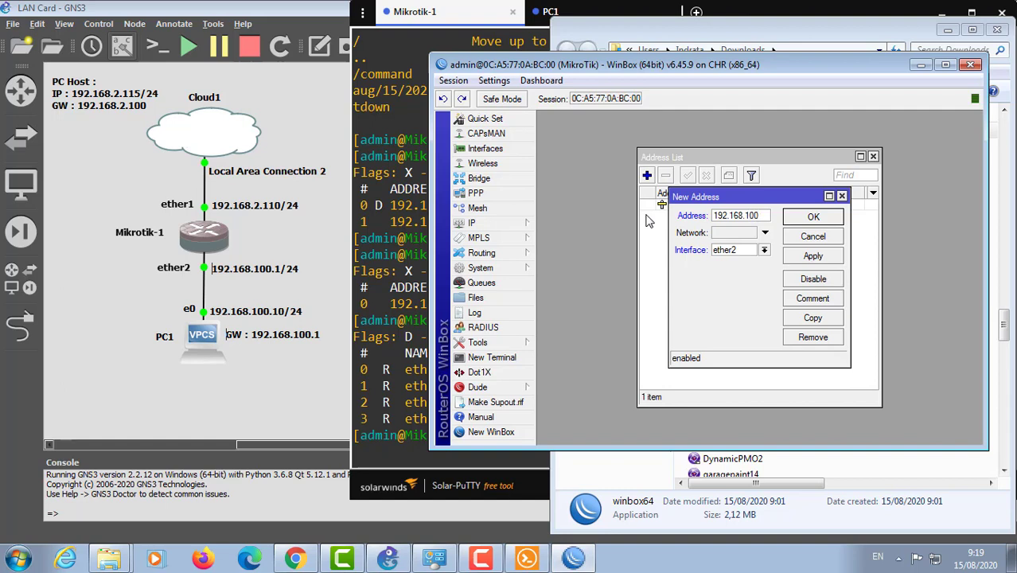
{"action": "type", "text": ".1/24"}
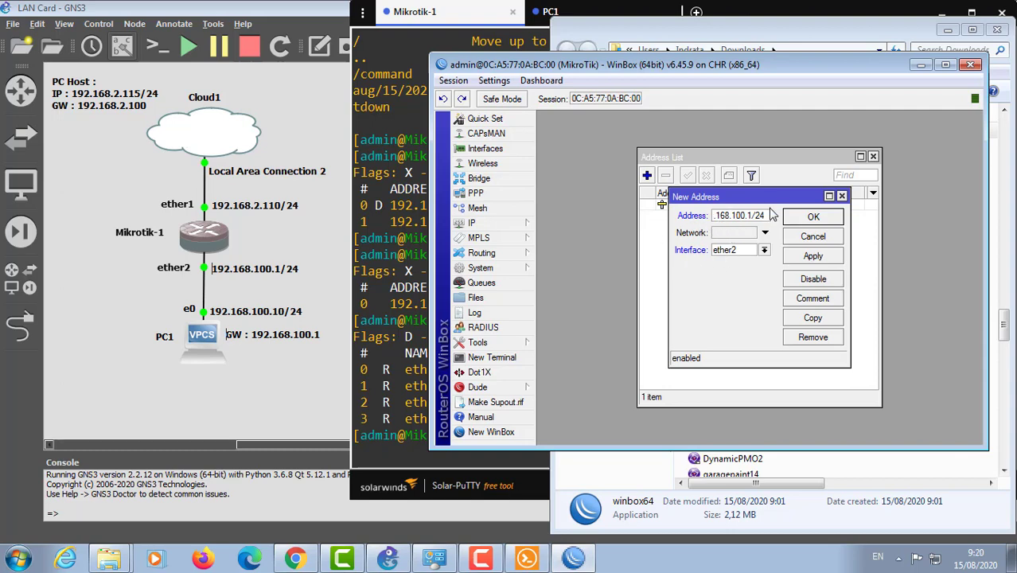
{"action": "left_click", "coordinate": [810, 259]}
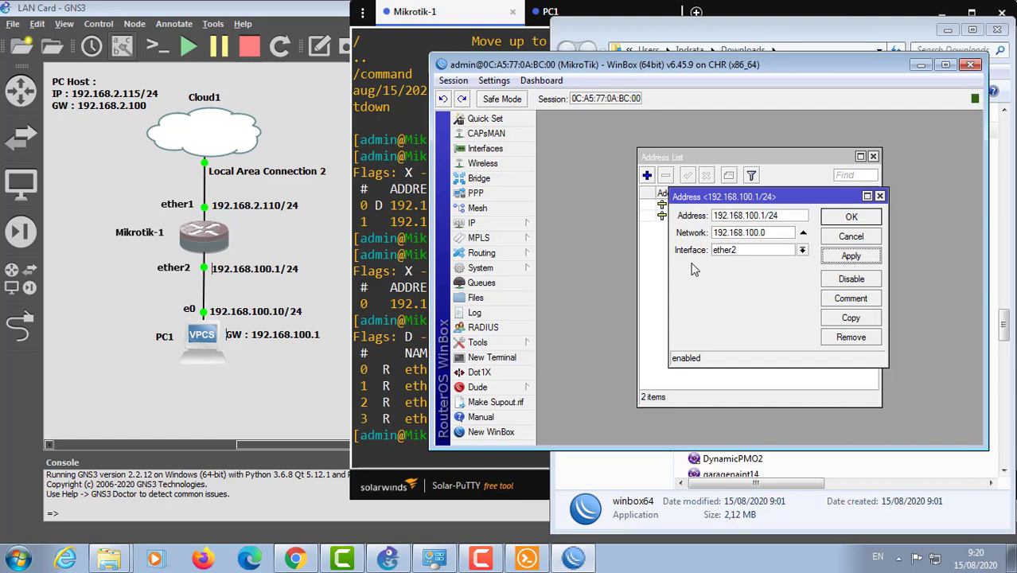
{"action": "left_click", "coordinate": [852, 217]}
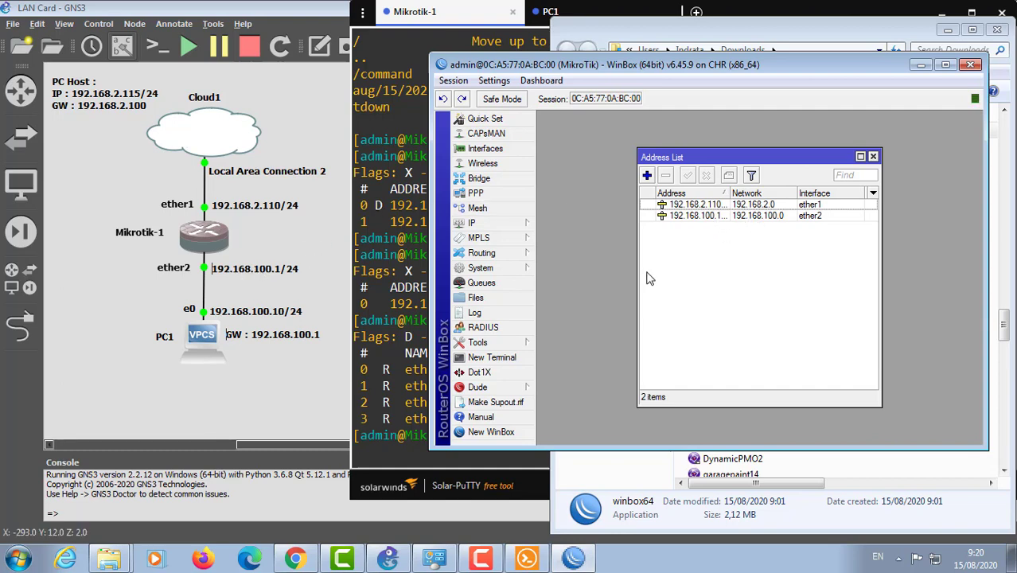
{"action": "left_click", "coordinate": [391, 452]}
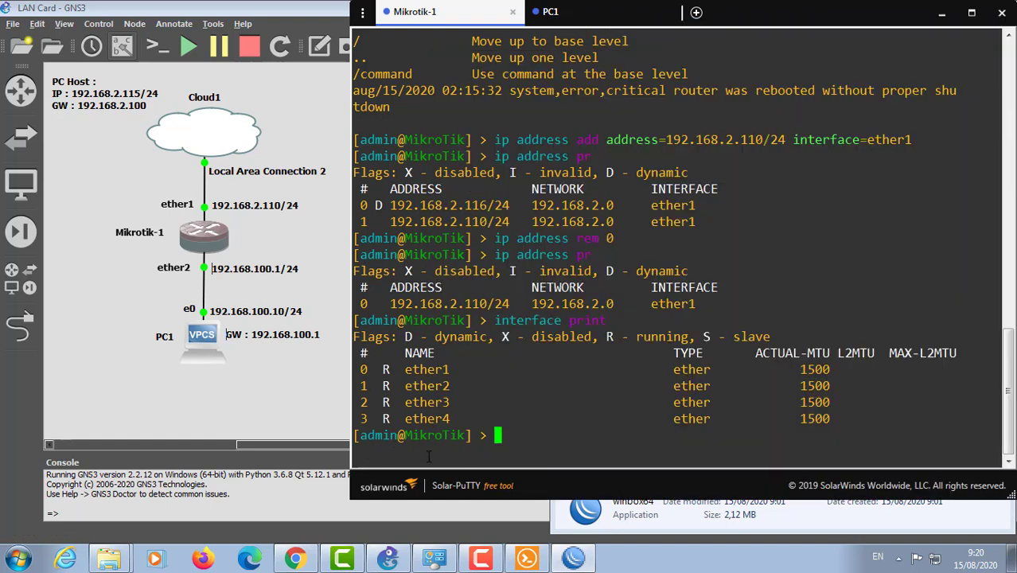
Step: Run 'ip address print' to confirm 192.168.100.1/24 on ether2, then minimize Solar-PuTTY
{"action": "type", "text": "ip ad"}
{"action": "key", "text": "Tab"}
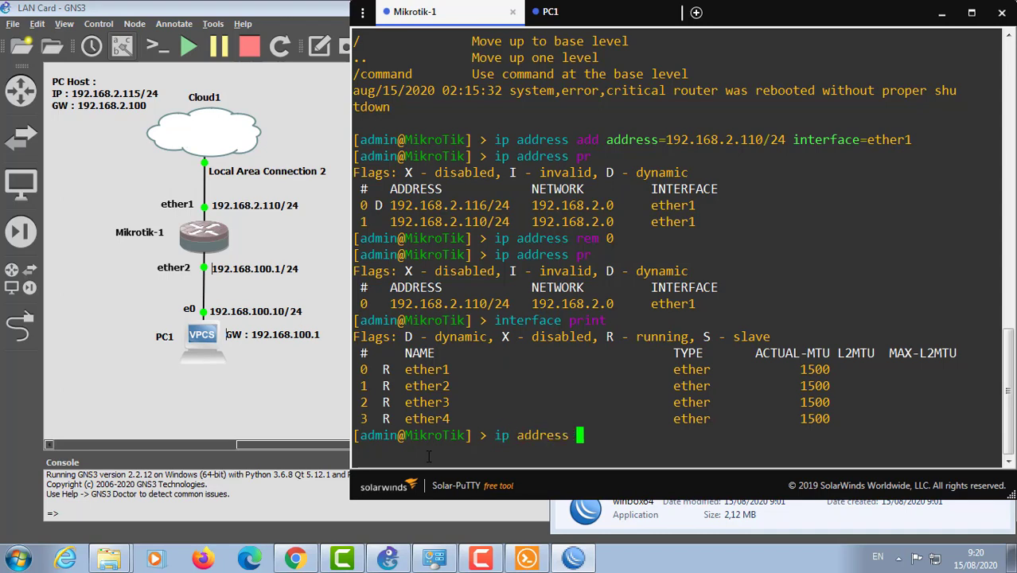
{"action": "type", "text": "pr"}
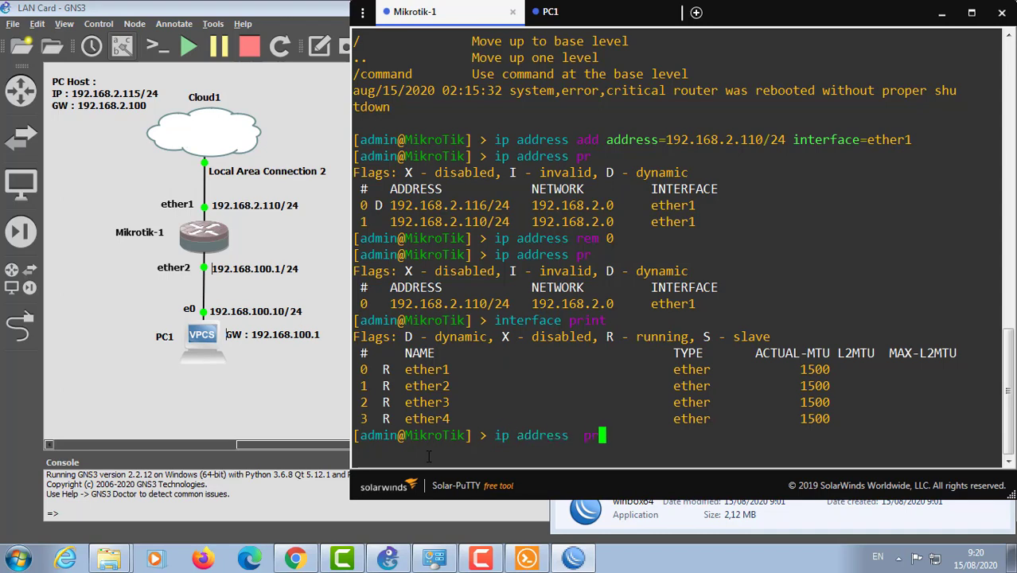
{"action": "key", "text": "Return"}
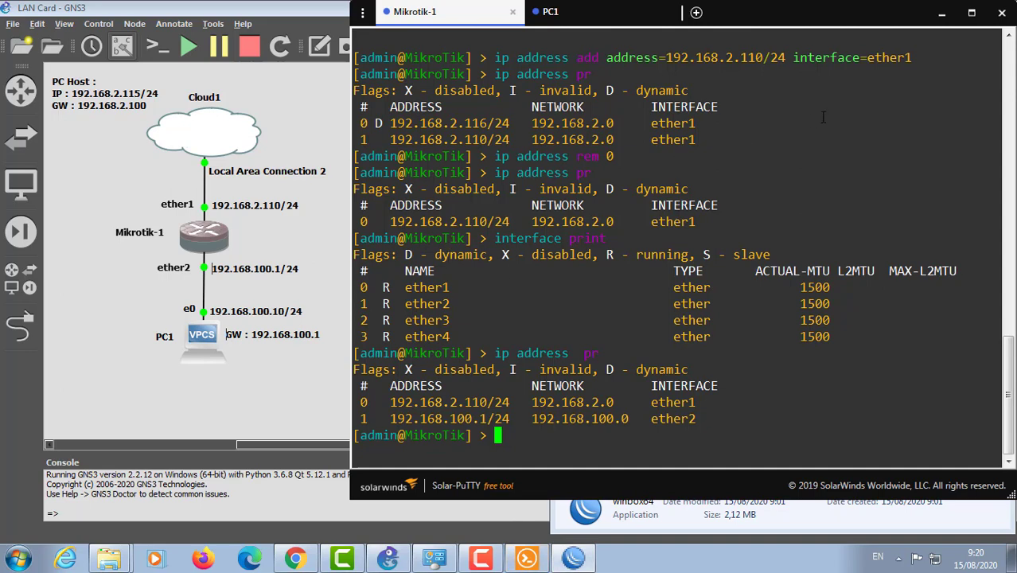
{"action": "left_click", "coordinate": [942, 12]}
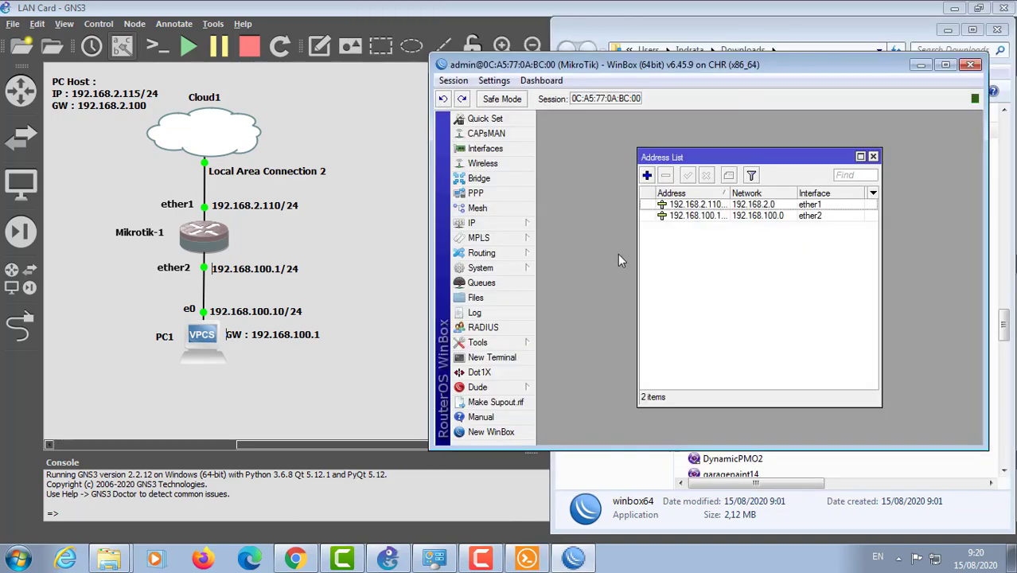